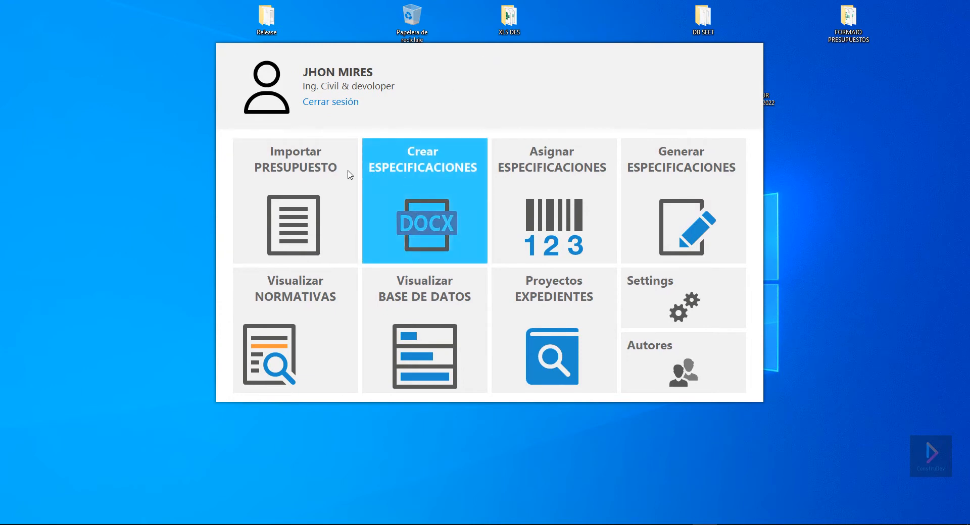
# Open the Asignar Especificaciones module and move its window towards the middle of the desktop
pyautogui.moveTo(402, 57); pyautogui.dragTo(457, 69)
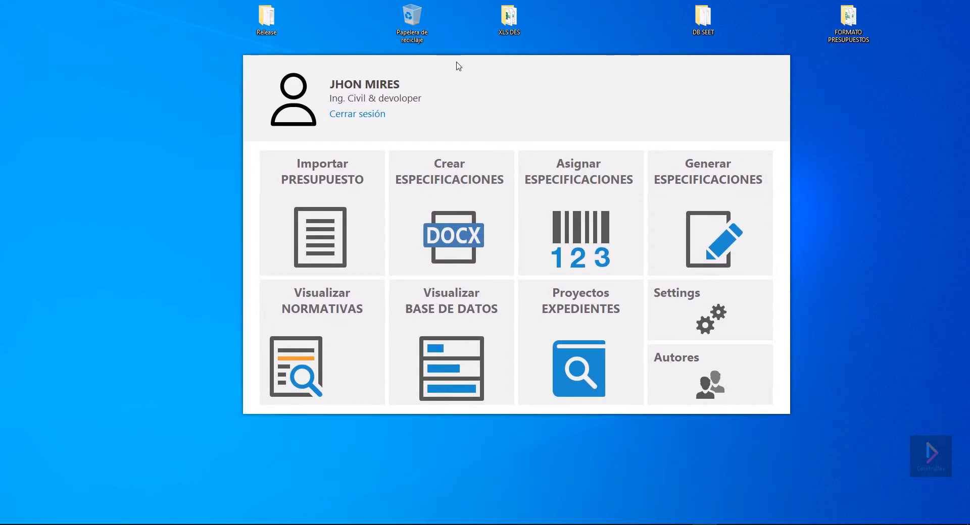
pyautogui.moveTo(458, 66); pyautogui.dragTo(426, 60)
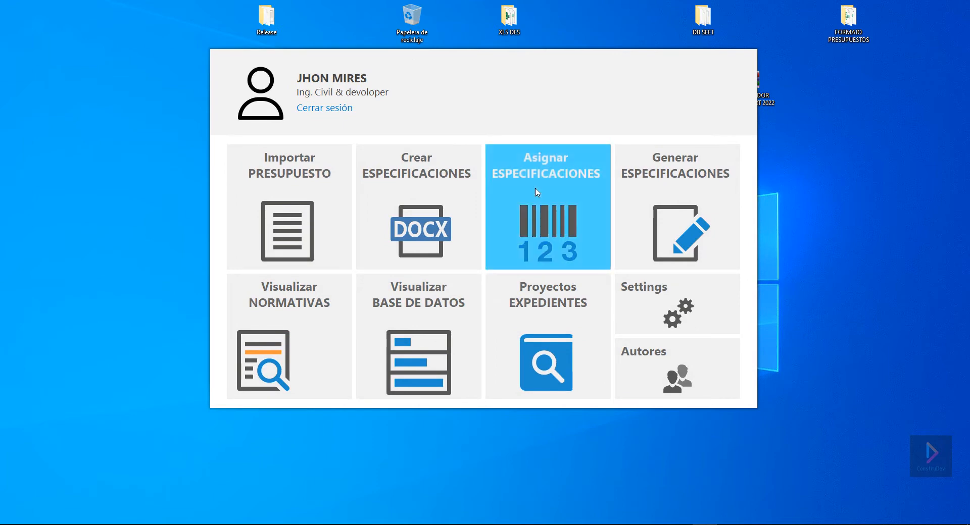
pyautogui.click(568, 190)
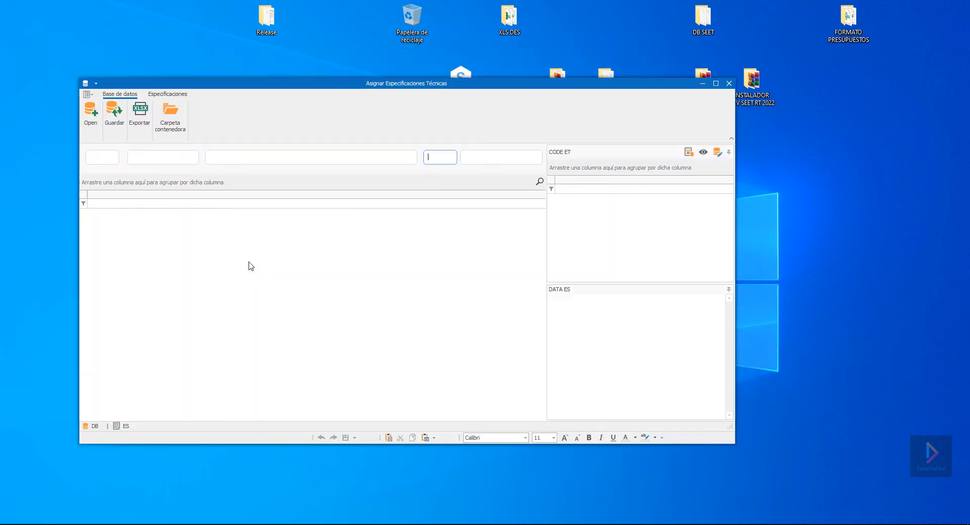
pyautogui.moveTo(297, 90); pyautogui.dragTo(355, 90)
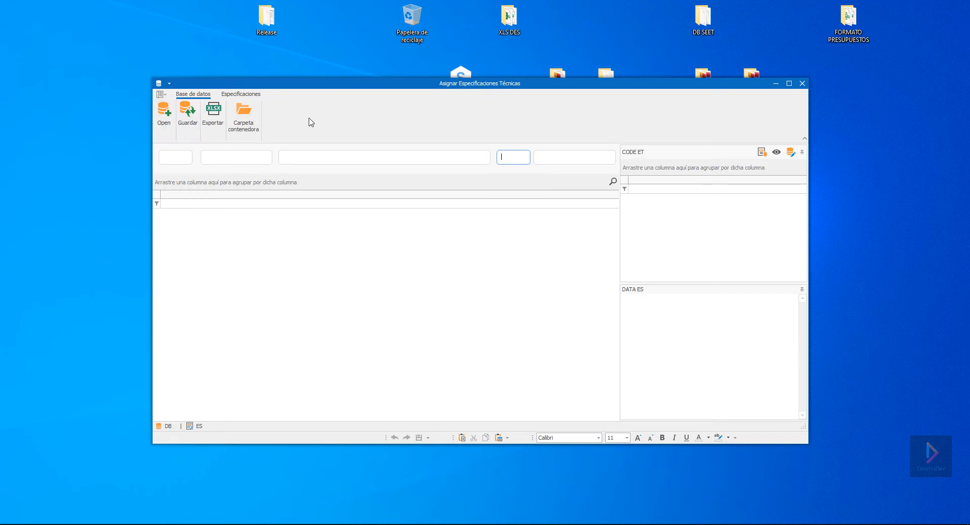
pyautogui.moveTo(288, 89); pyautogui.dragTo(300, 84)
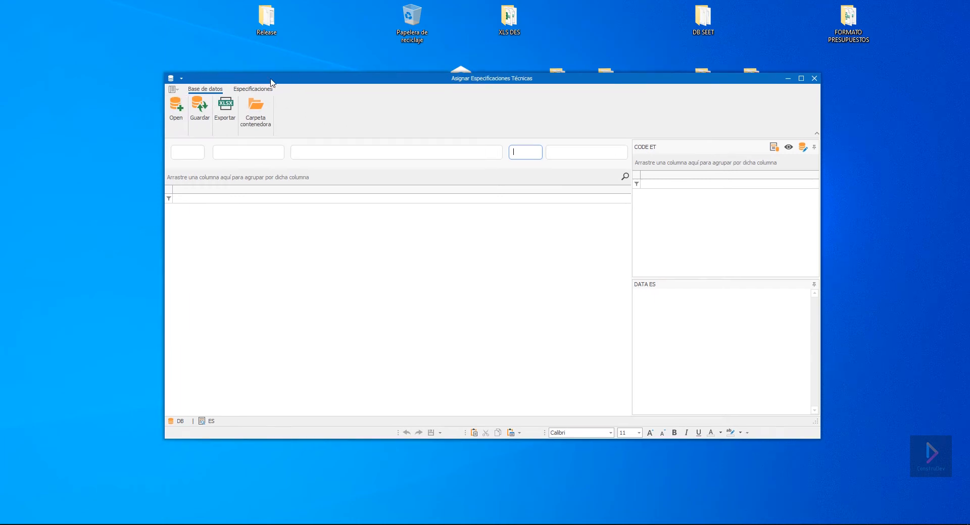
# Load the BASES10.dbs database from the DB folder and look through its list of partidas
pyautogui.click(174, 119)
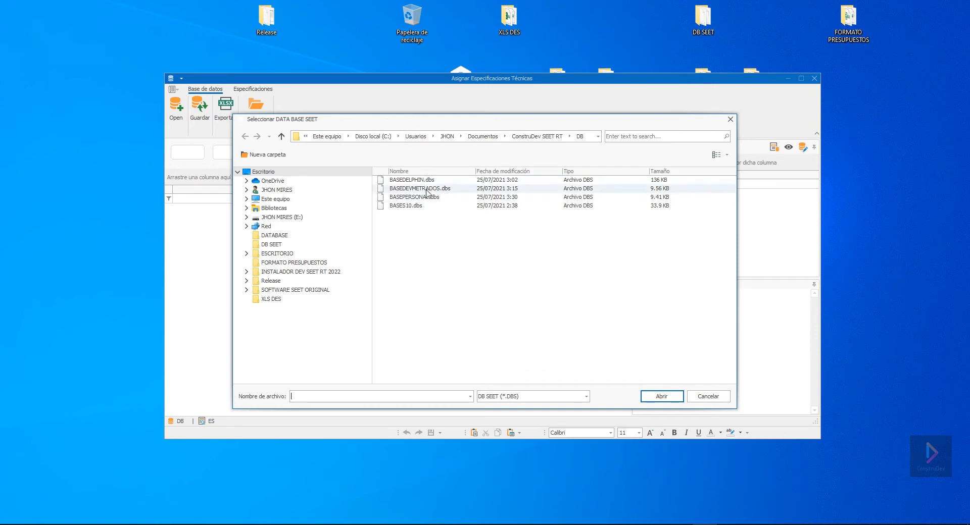
pyautogui.click(408, 207)
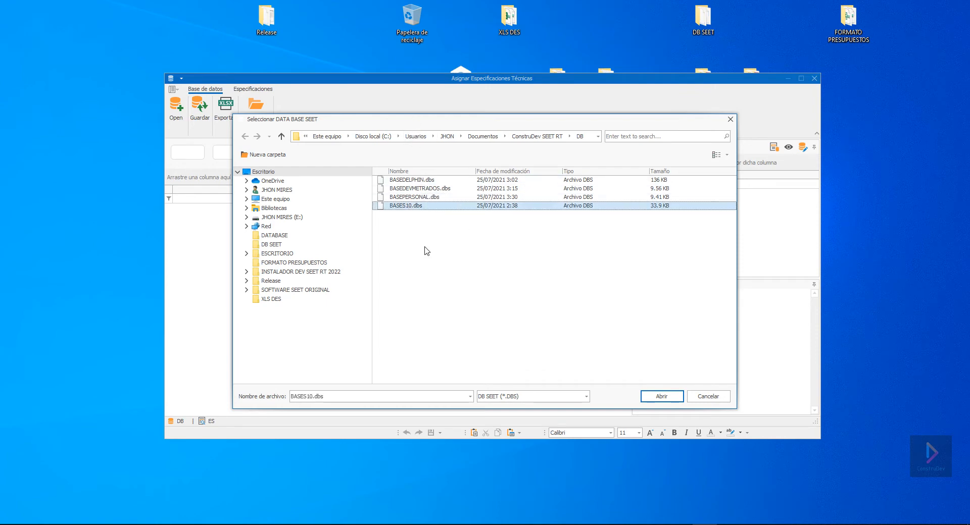
pyautogui.click(662, 397)
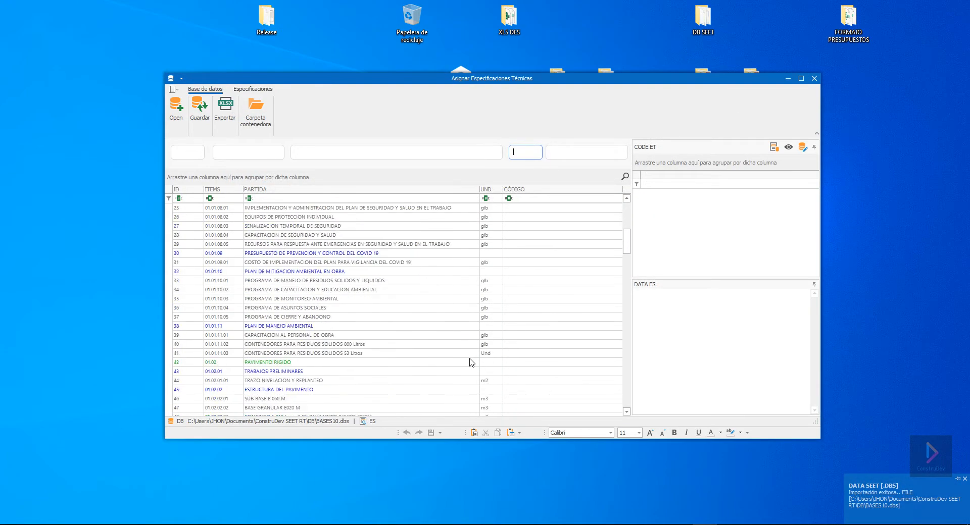
pyautogui.scroll(-20, 469, 362)
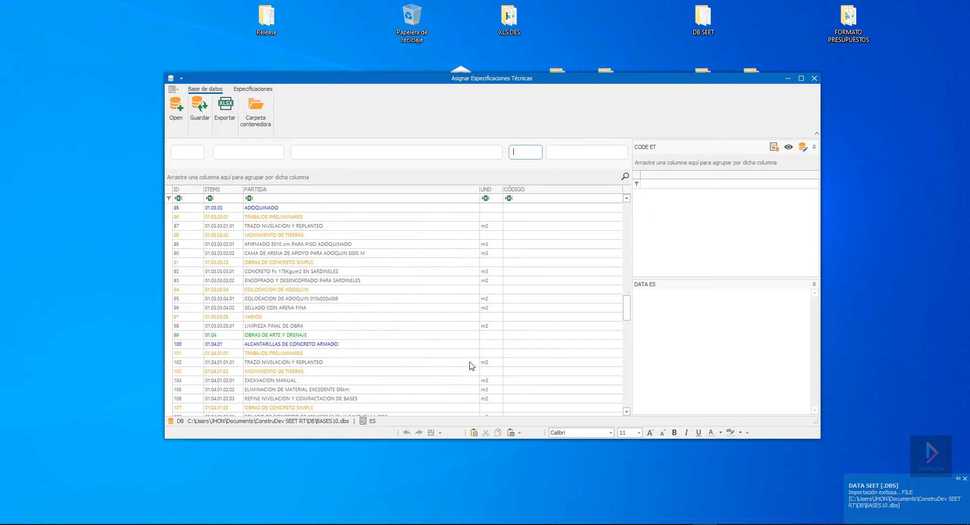
pyautogui.moveTo(626, 324); pyautogui.dragTo(612, 206)
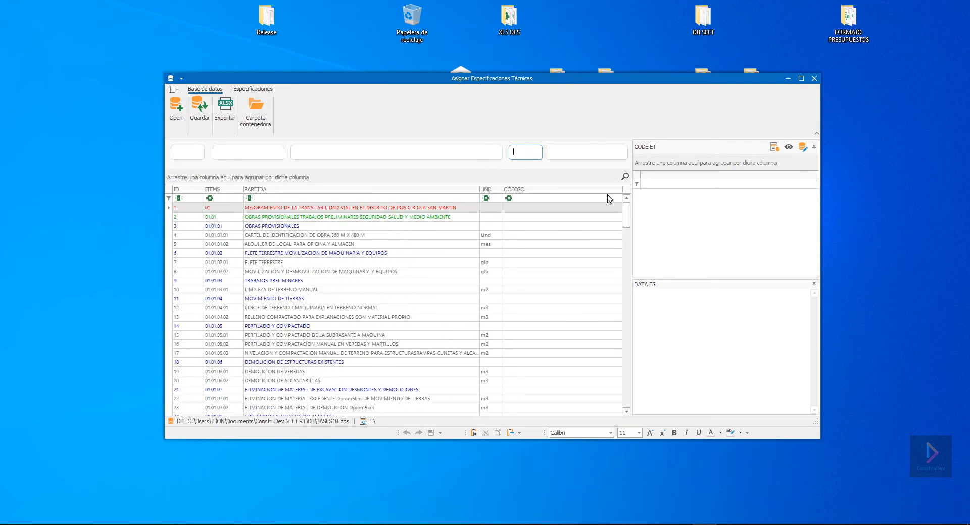
# Add the hidden Level column after CÓDIGO in the partidas table and review the levels
pyautogui.rightClick(581, 190)
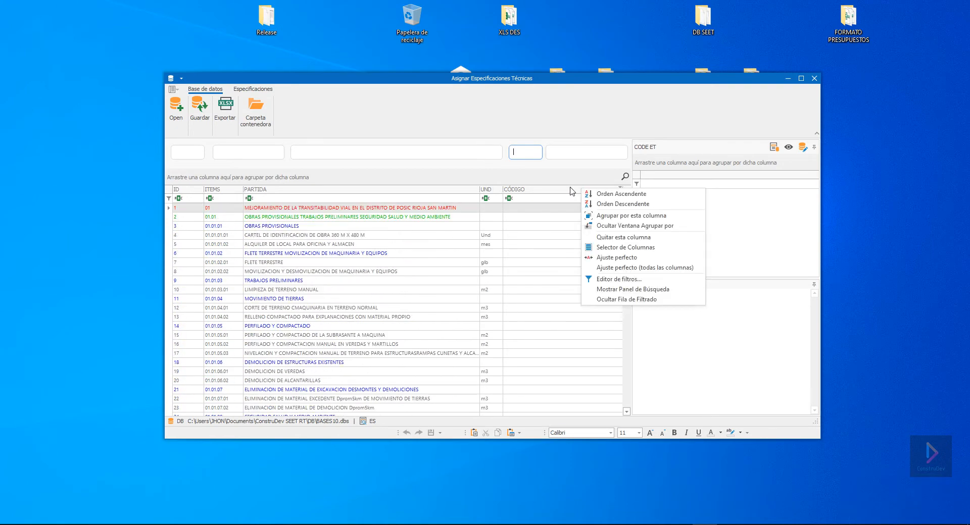
pyautogui.click(620, 247)
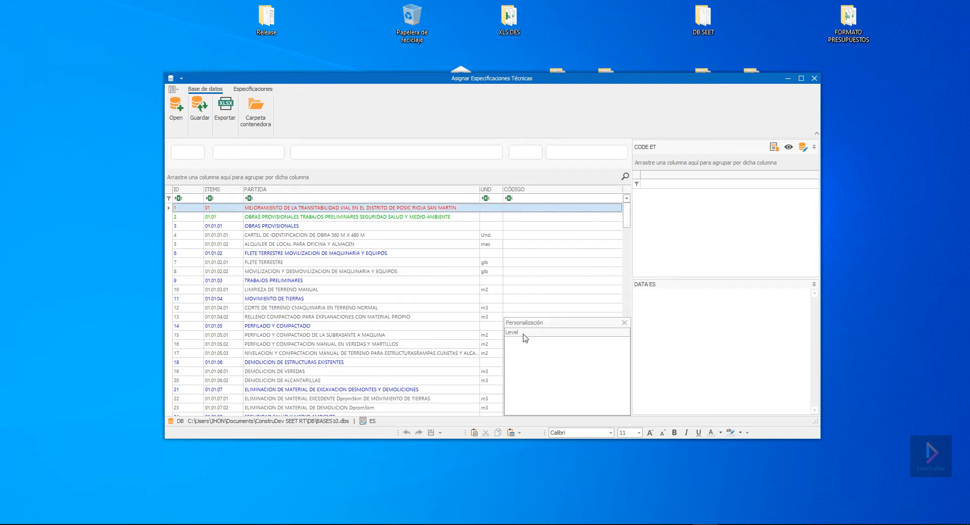
pyautogui.moveTo(524, 335); pyautogui.dragTo(586, 190)
pyautogui.click(624, 323)
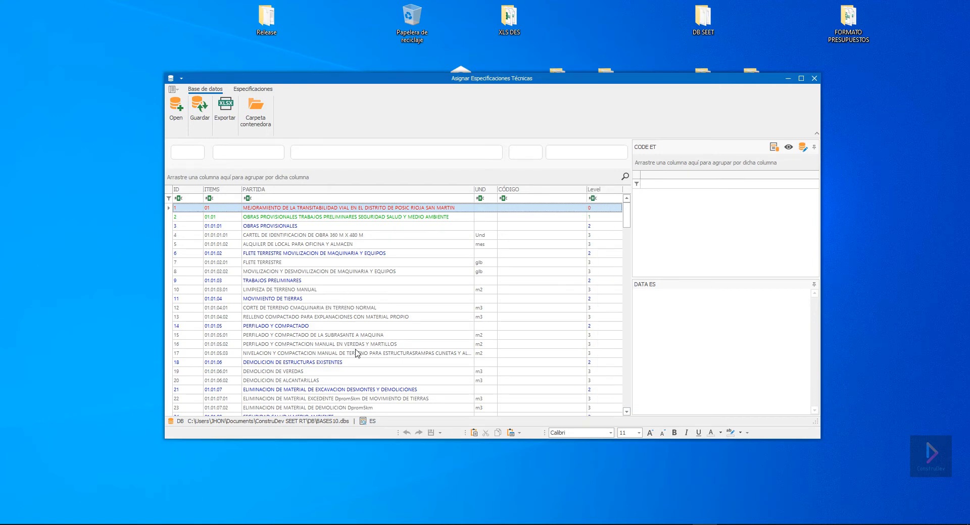
pyautogui.scroll(-5, 357, 353)
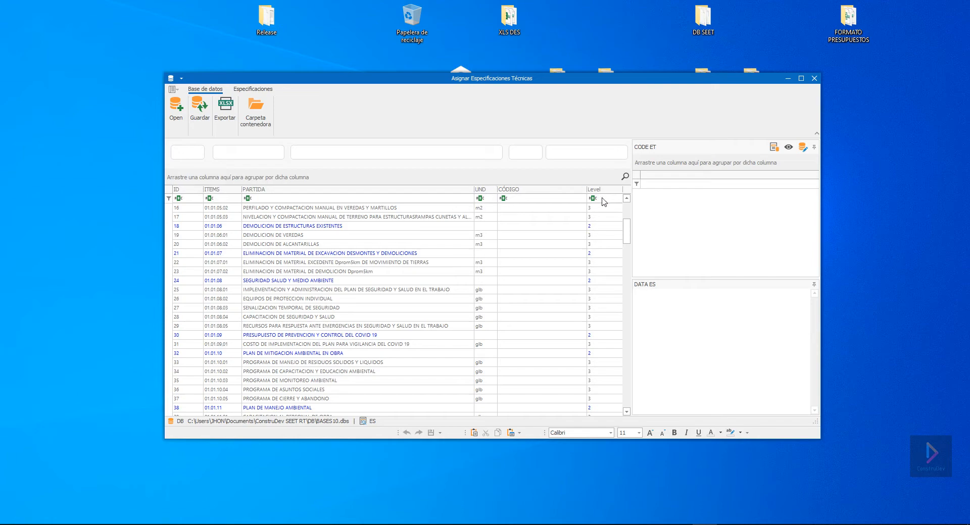
pyautogui.scroll(-12, 394, 364)
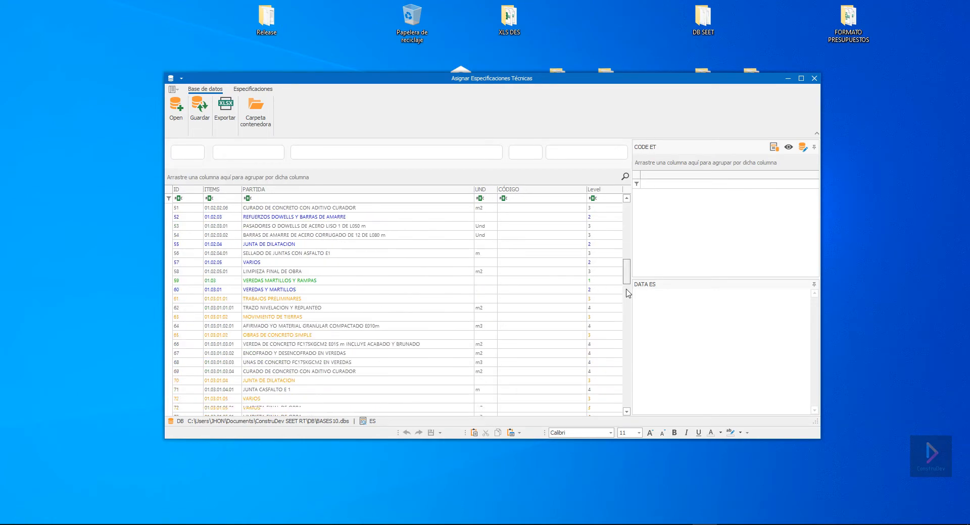
pyautogui.scroll(17, 628, 293)
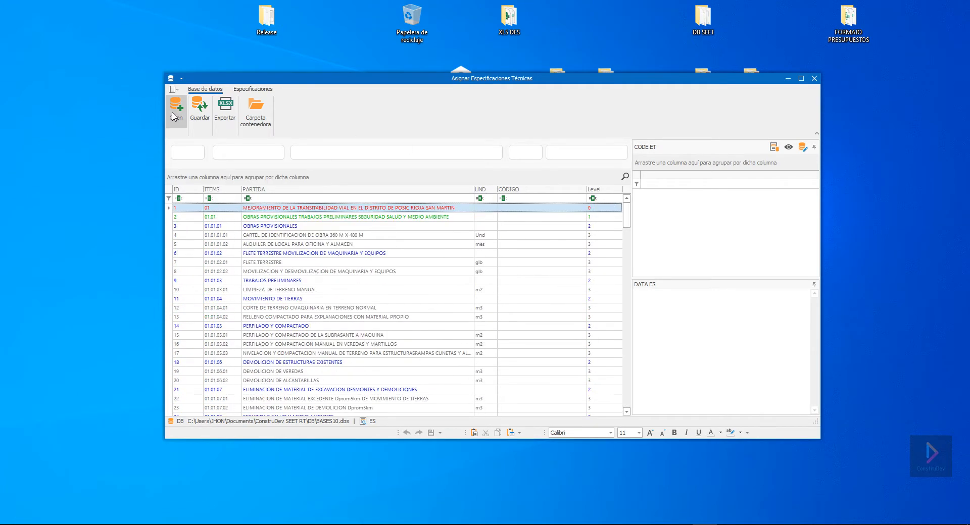
# Generate the export preview of the partidas table and look over its pages
pyautogui.click(224, 107)
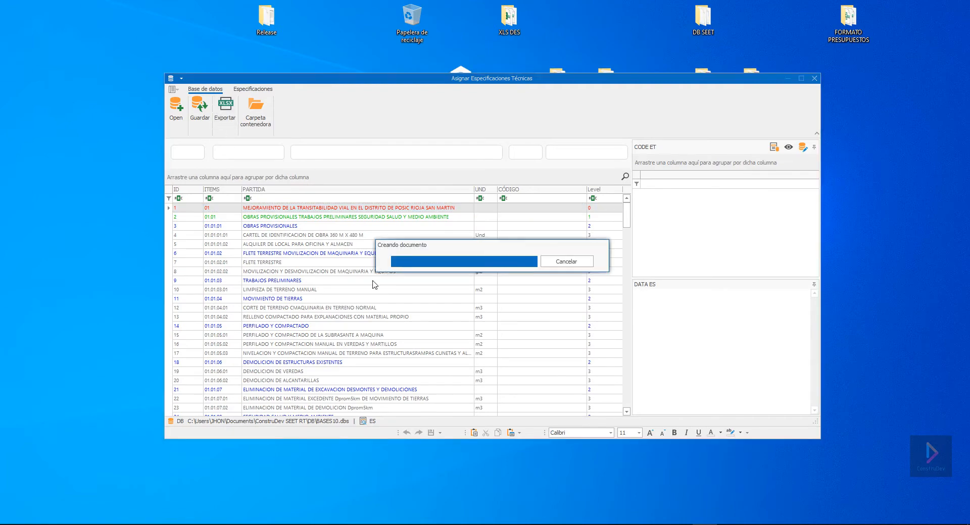
pyautogui.scroll(-3, 402, 333)
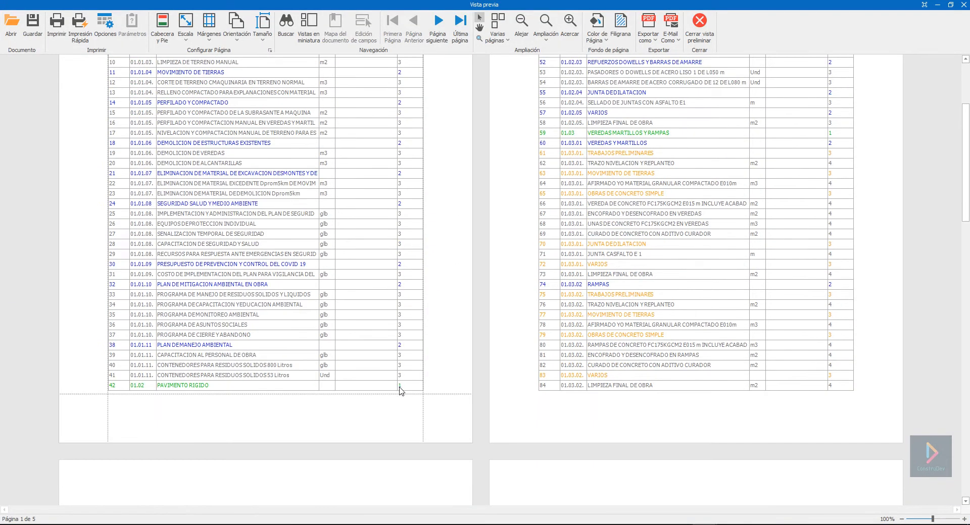
pyautogui.scroll(3, 400, 387)
# Disable Líneas Vert, Líneas Horiz, Pie de Grupo and Pie in the print options and check the preview pages
pyautogui.click(105, 23)
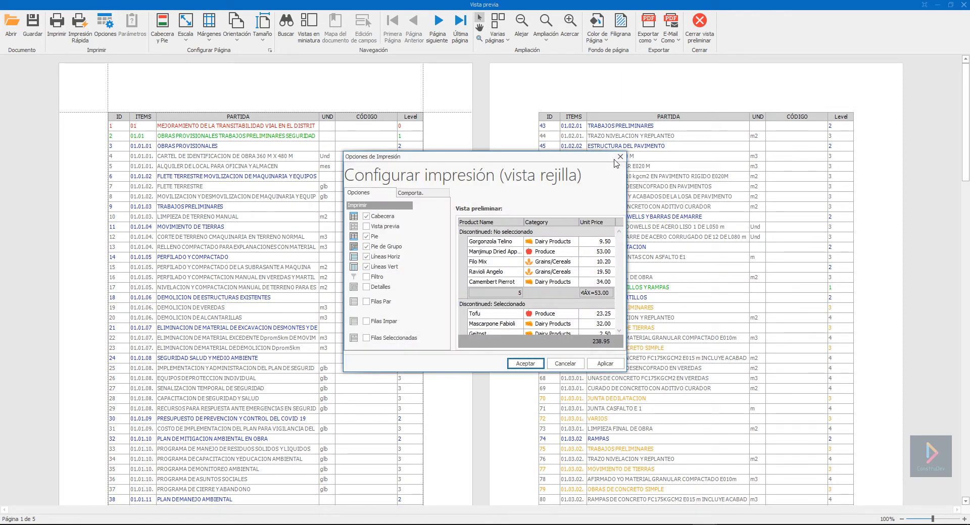
pyautogui.click(366, 266)
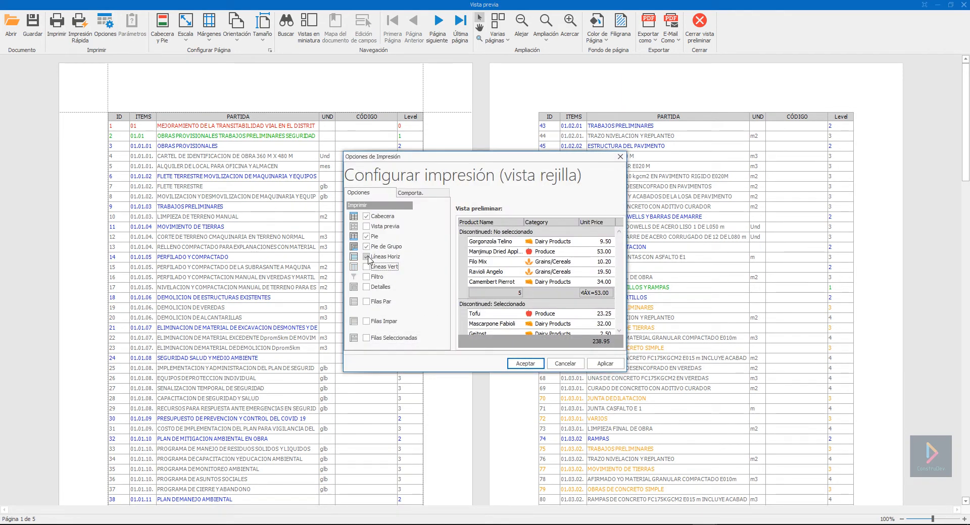
pyautogui.click(366, 257)
pyautogui.click(367, 246)
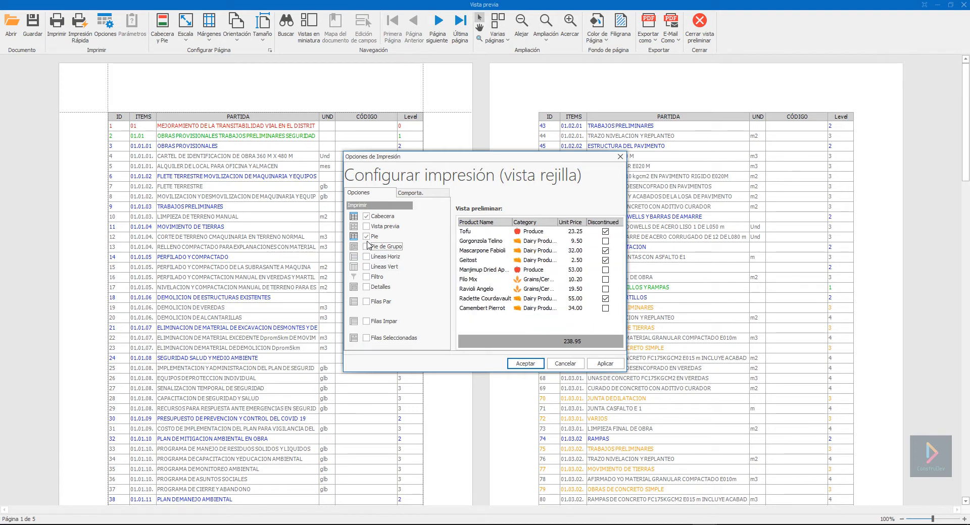
pyautogui.click(366, 237)
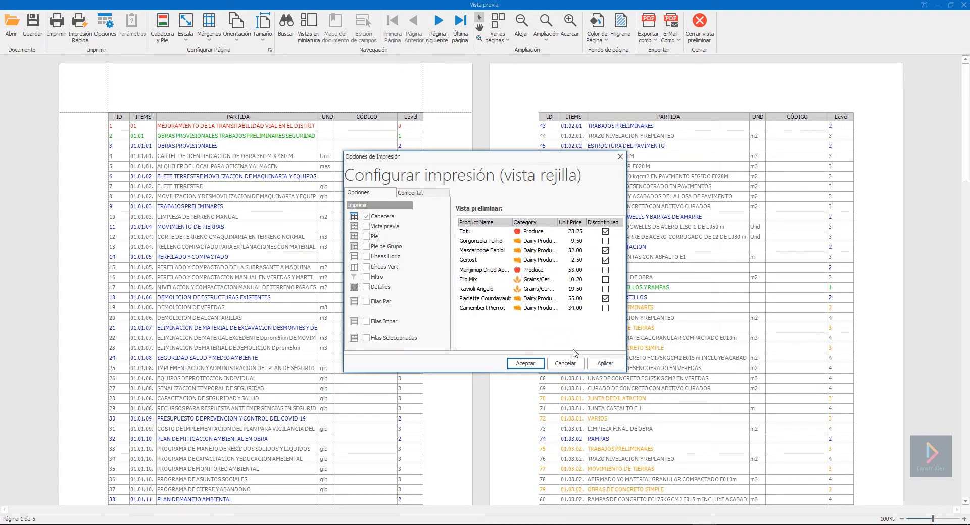
pyautogui.click(525, 363)
pyautogui.scroll(-5, 362, 388)
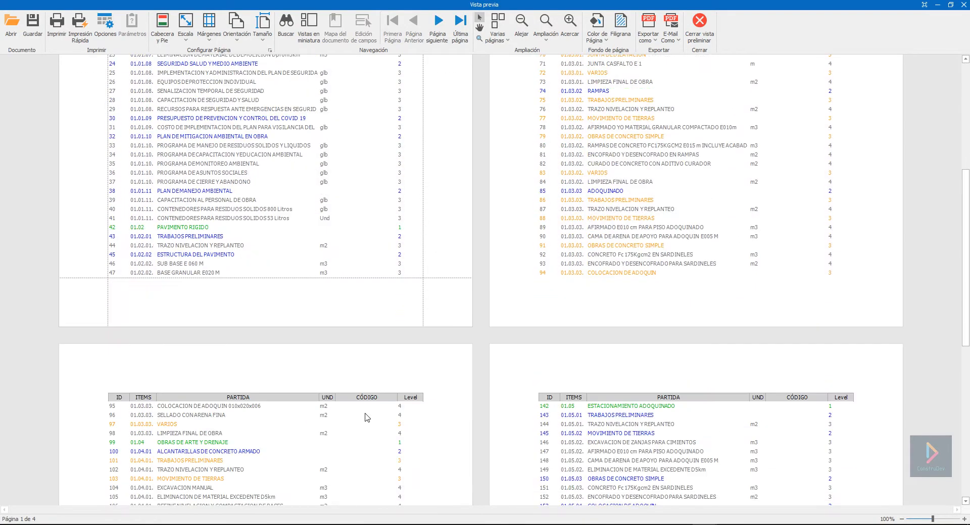
pyautogui.scroll(2, 364, 353)
pyautogui.scroll(3, 368, 416)
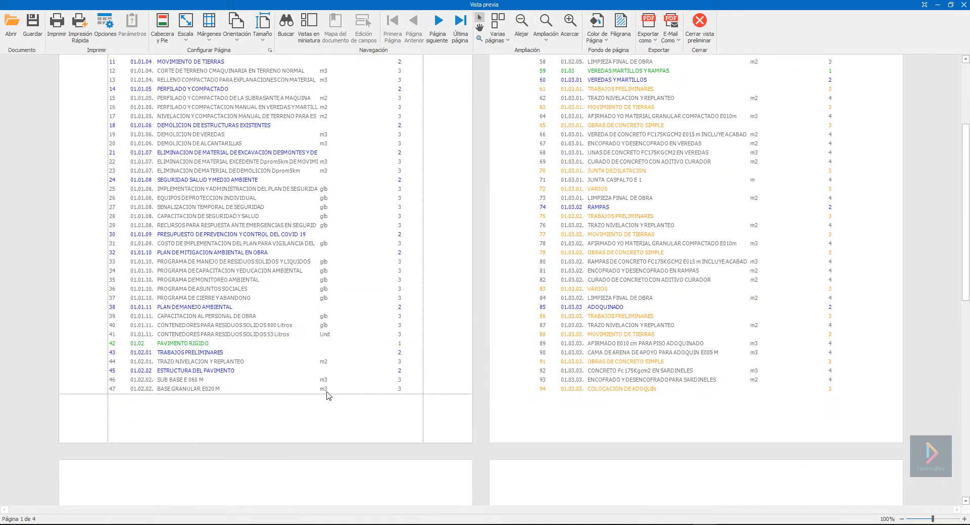
# Export the preview as XLSX in Fichero simple mode with text mode Valor and hyperlink export disabled
pyautogui.click(649, 40)
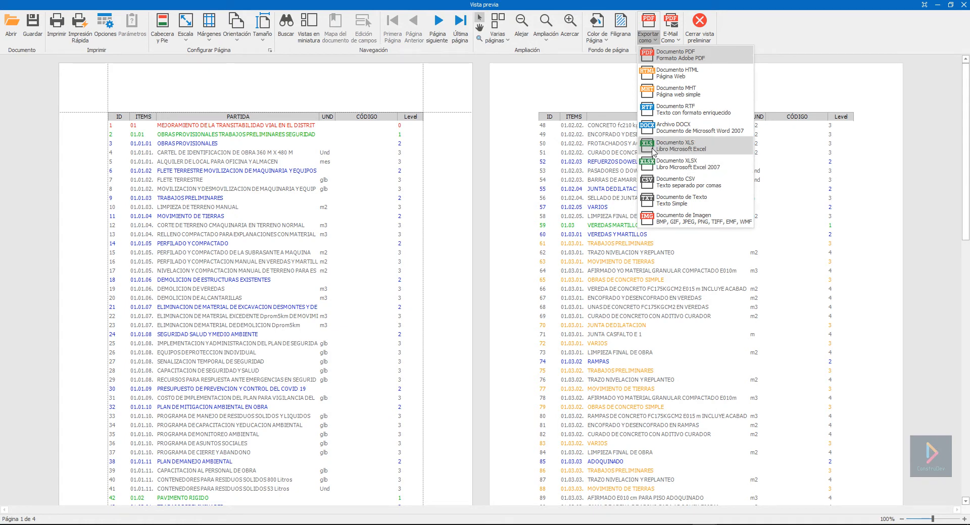
pyautogui.click(680, 165)
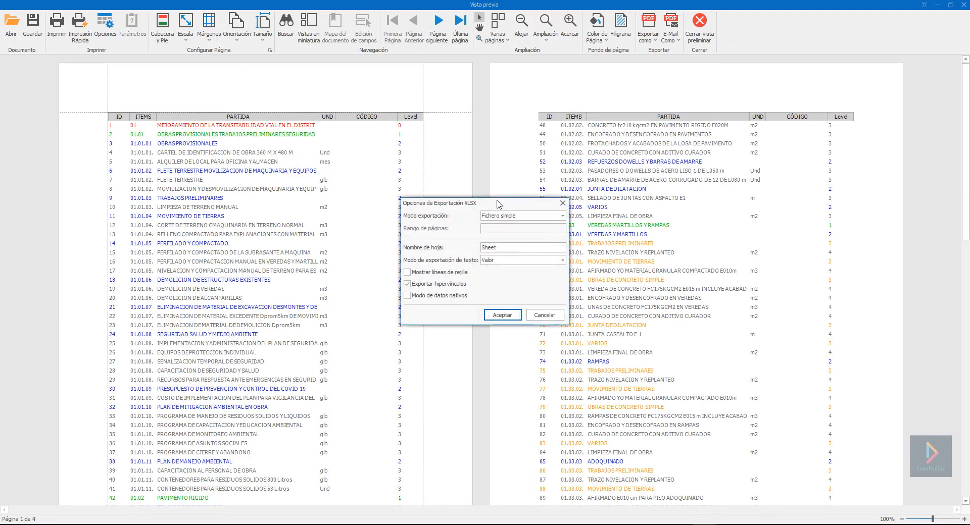
pyautogui.moveTo(495, 203); pyautogui.dragTo(546, 215)
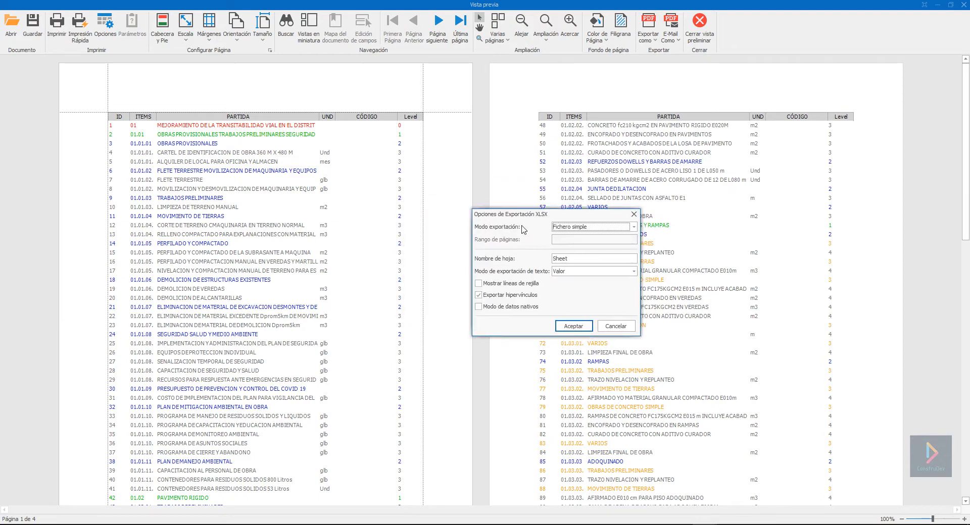
pyautogui.click(575, 228)
pyautogui.click(574, 229)
pyautogui.click(584, 273)
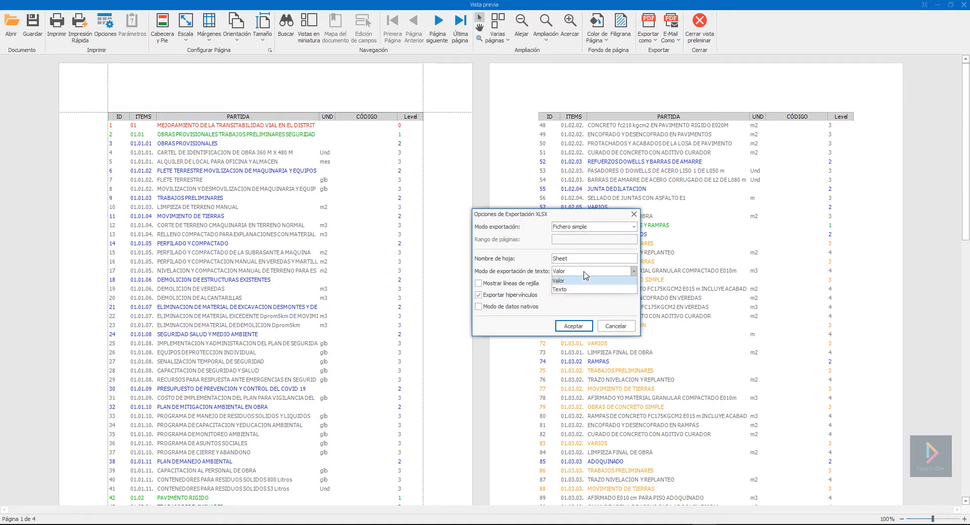
pyautogui.click(557, 281)
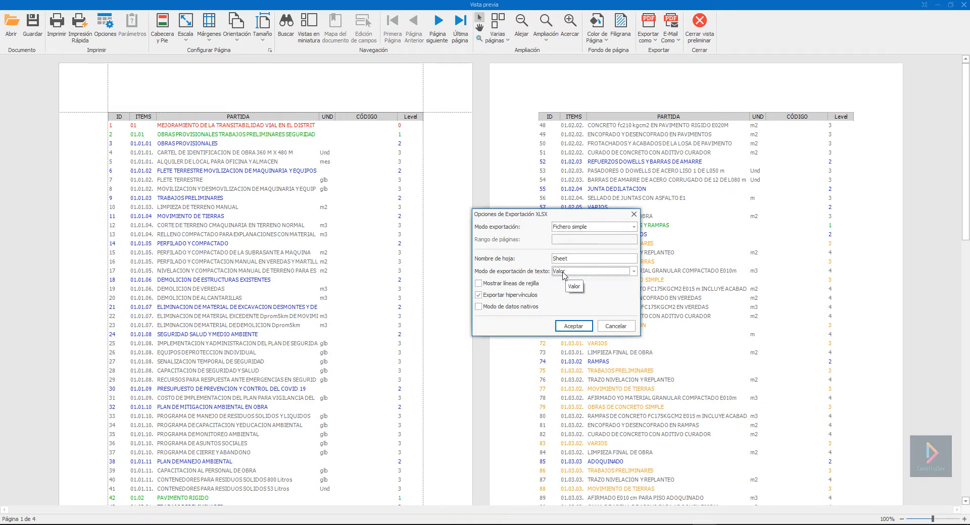
pyautogui.click(508, 296)
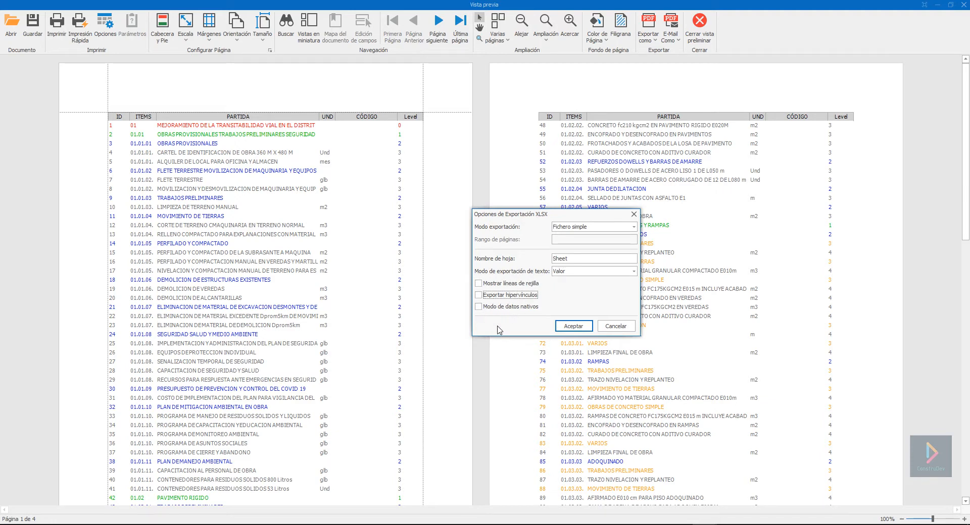
pyautogui.click(575, 326)
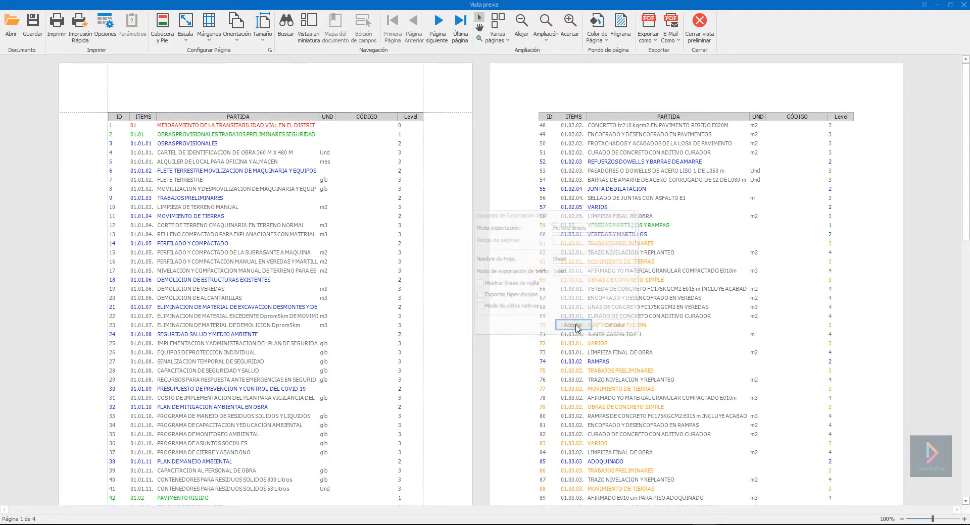
# Save the export to the Escritorio folder as PROYECTO ESPECIFICACIONES and open the file in Excel
pyautogui.moveTo(240, 12); pyautogui.dragTo(361, 64)
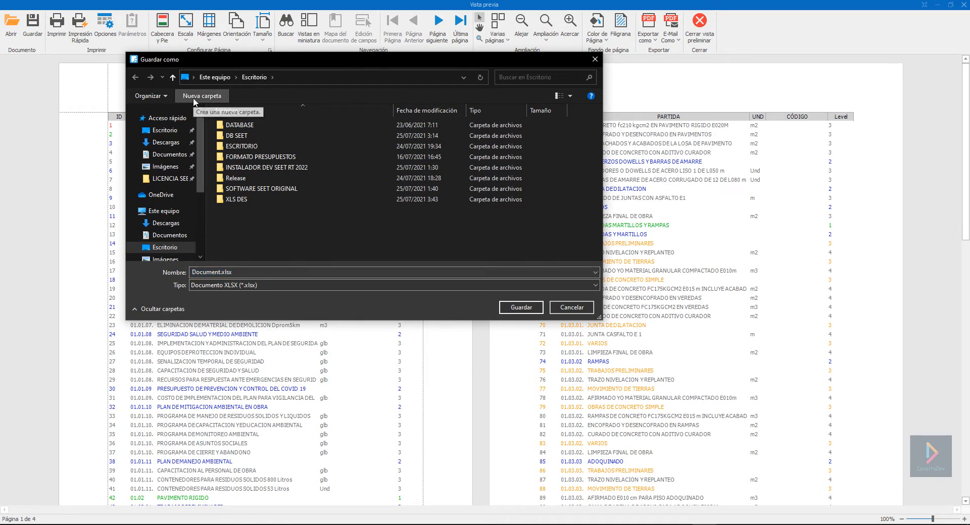
pyautogui.click(248, 271)
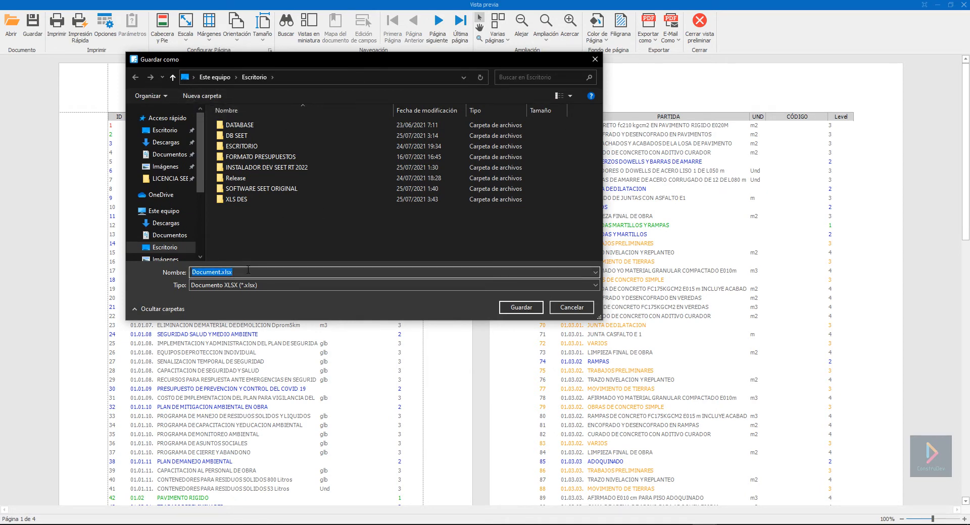
pyautogui.write('PROYECTO ESPECIFICACIONES')
pyautogui.click(518, 306)
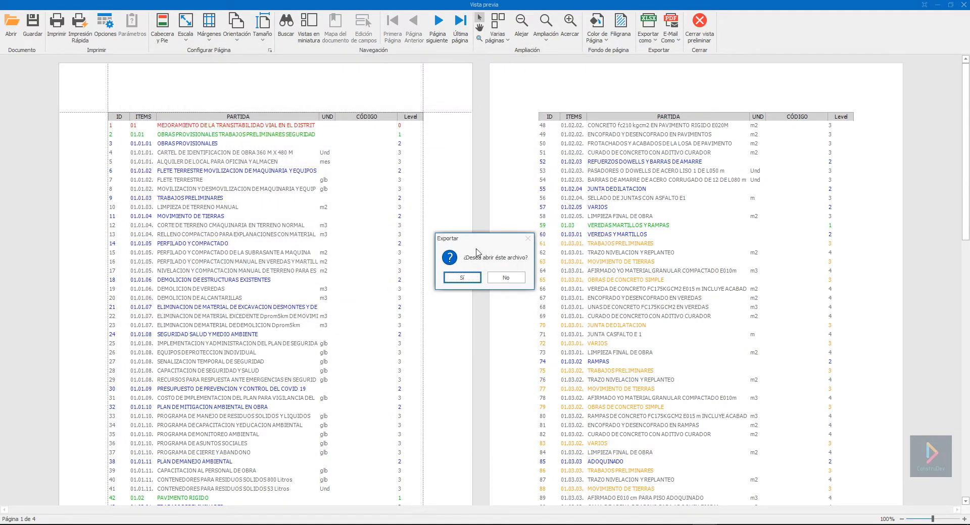
pyautogui.click(472, 281)
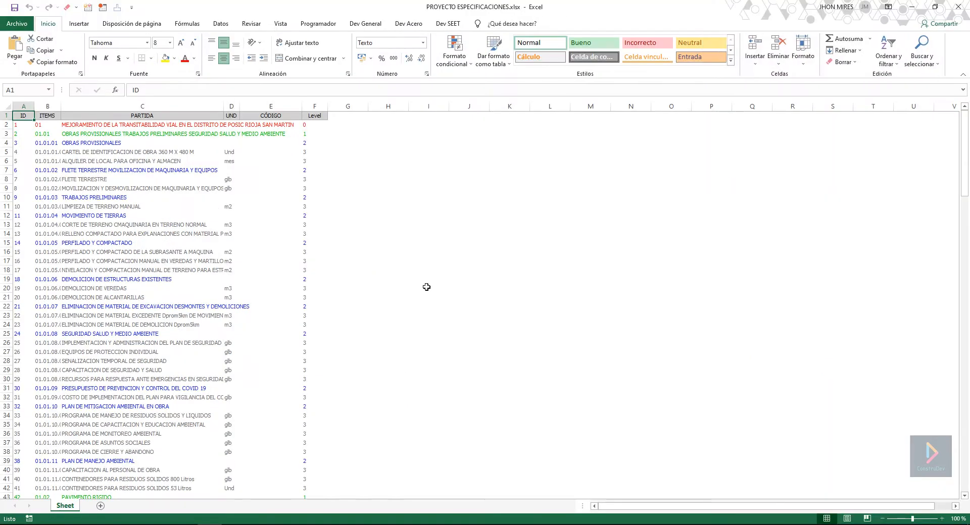
# Close the print preview and the Asignar Especificaciones Técnicas window, leaving only the main module menu open
pyautogui.doubleClick(596, 4)
pyautogui.click(754, 5)
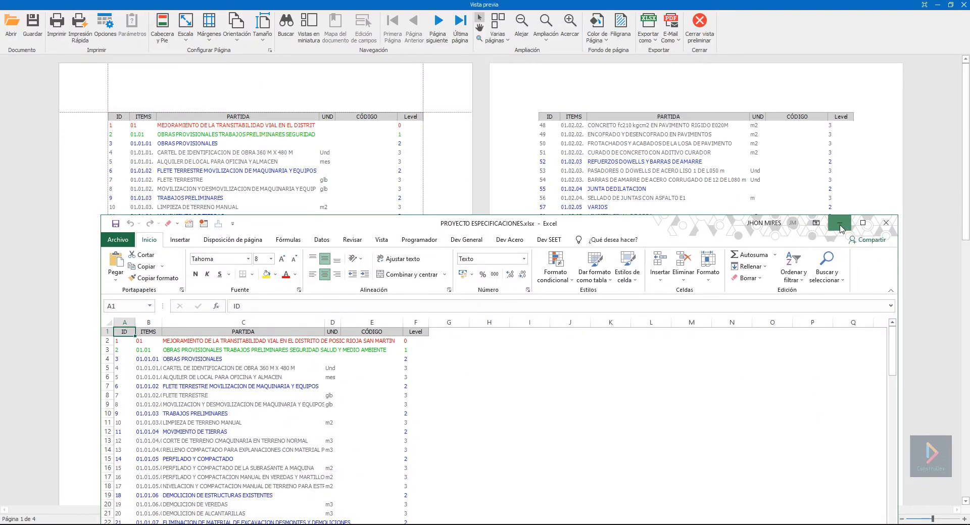
pyautogui.click(700, 25)
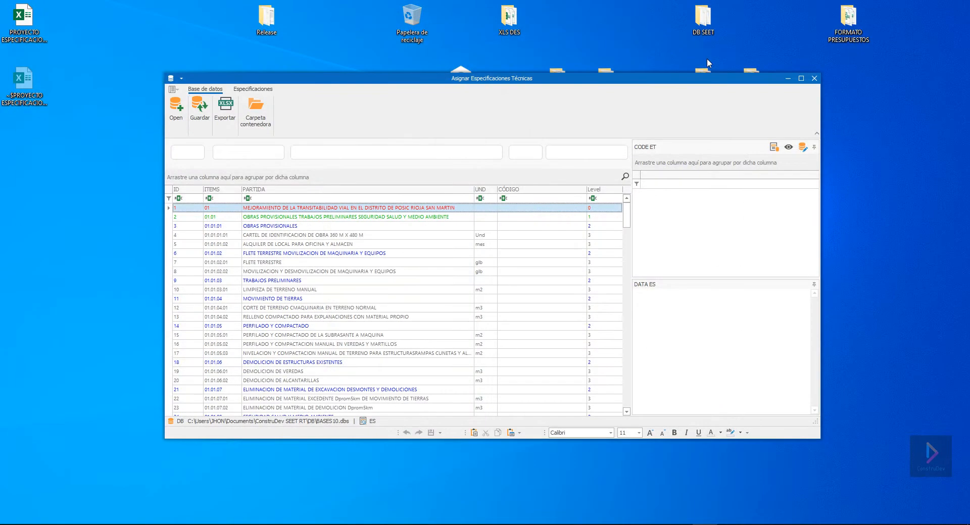
pyautogui.moveTo(466, 86); pyautogui.dragTo(433, 93)
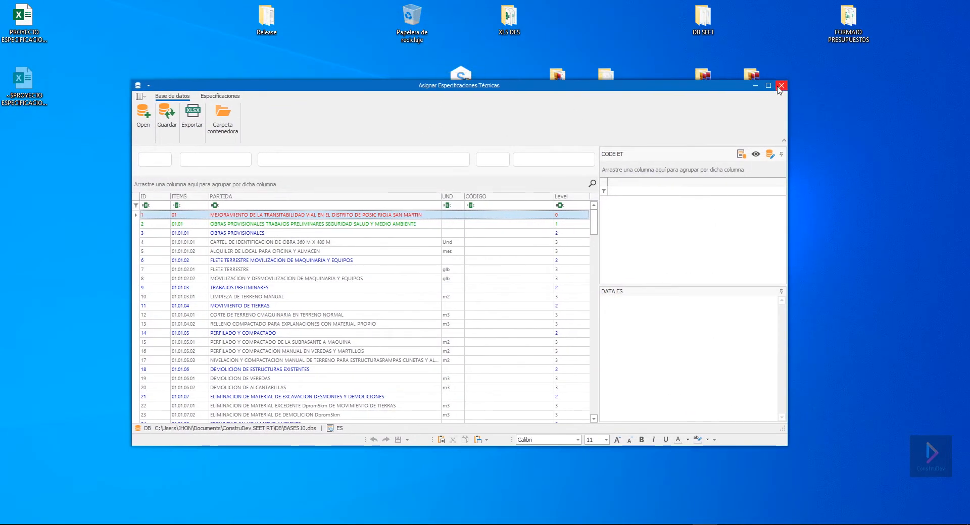
pyautogui.click(781, 86)
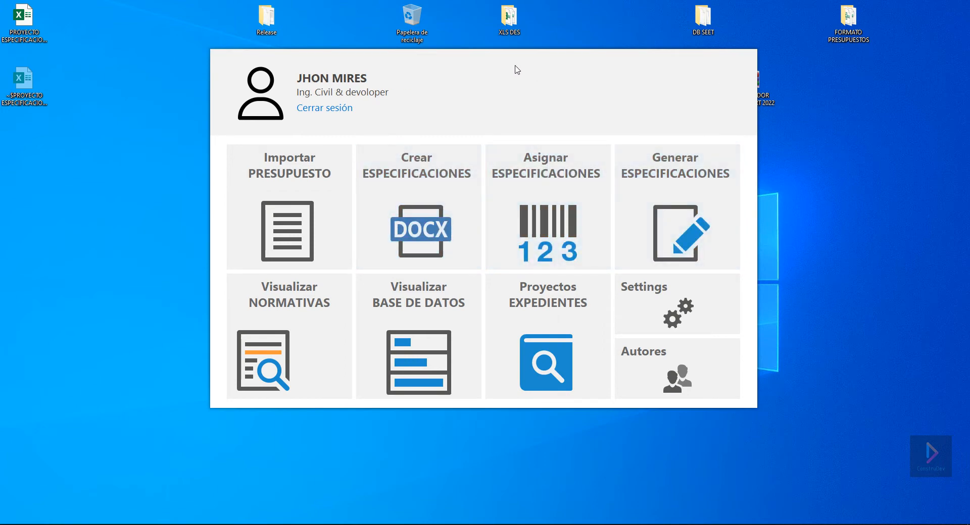
pyautogui.moveTo(517, 70); pyautogui.dragTo(496, 40)
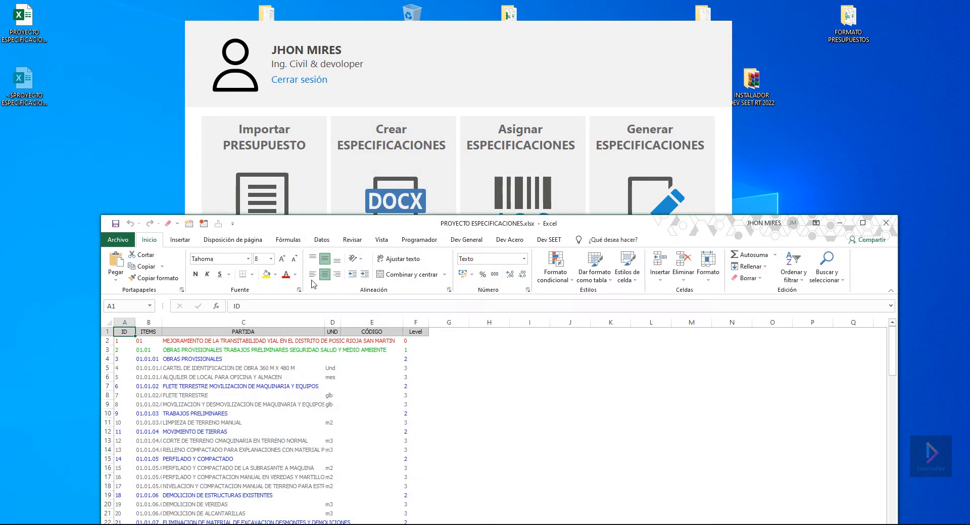
# Return to the PROYECTO ESPECIFICACIONES workbook in Excel at full-screen size and turn on the sheet gridlines
pyautogui.doubleClick(461, 222)
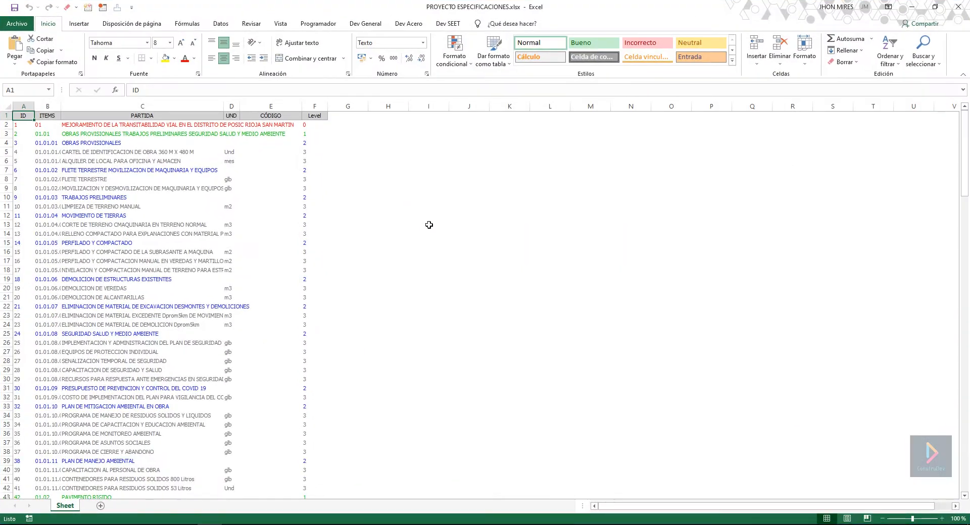
pyautogui.click(281, 23)
pyautogui.click(133, 58)
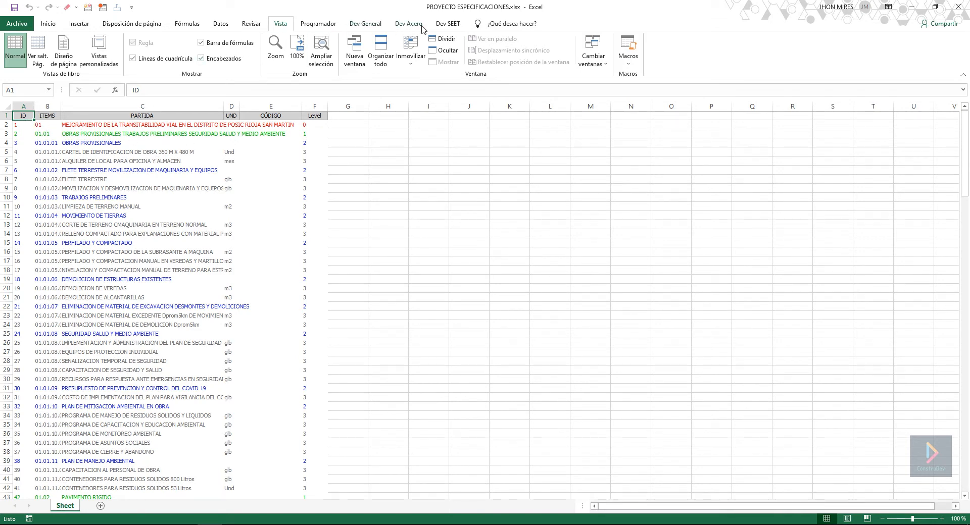
pyautogui.click(448, 24)
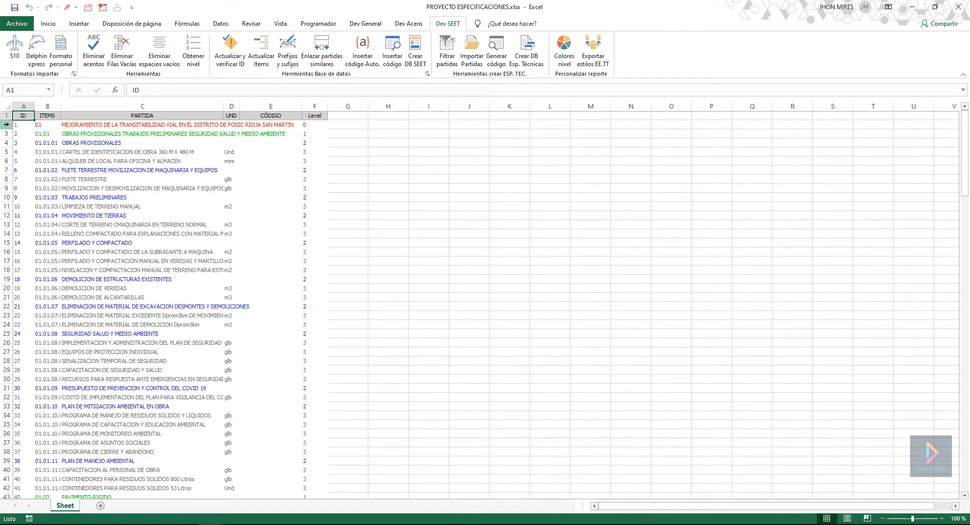
# Remove the background fill from all partida rows below the header, A2 to F185
pyautogui.click(16, 124)
pyautogui.keyDown('shift'); pyautogui.click(314, 127); pyautogui.keyUp('shift')
pyautogui.hotkey('ctrl', 'q')
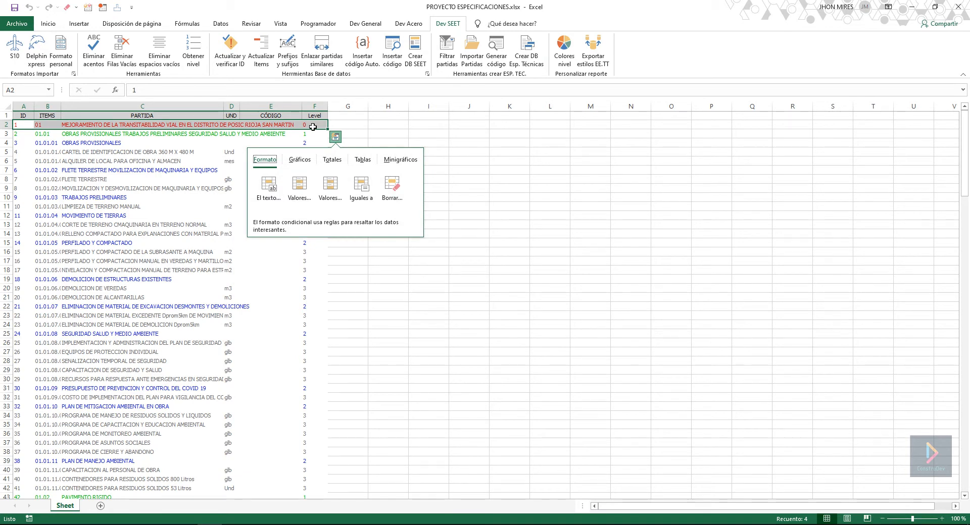
pyautogui.click(331, 4)
pyautogui.hotkey('ctrl', 'shift', 'Down')
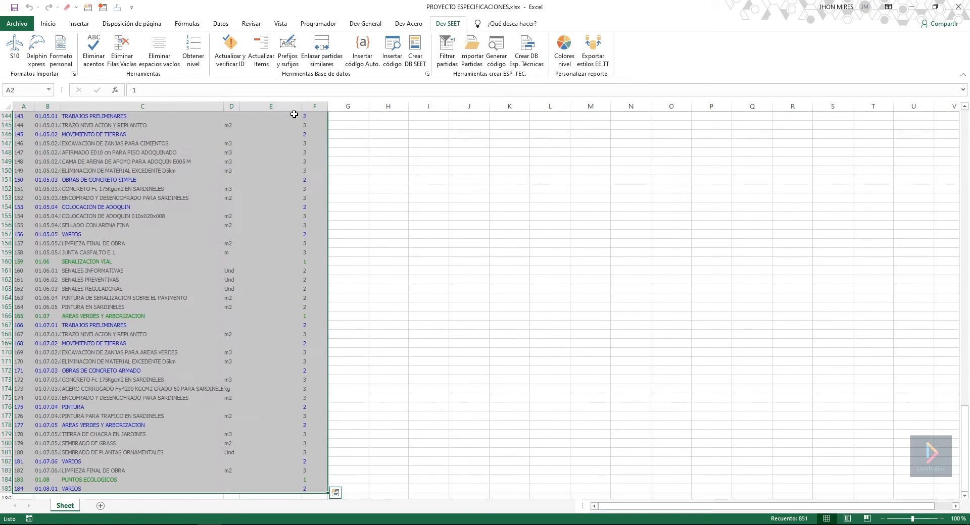
pyautogui.click(48, 24)
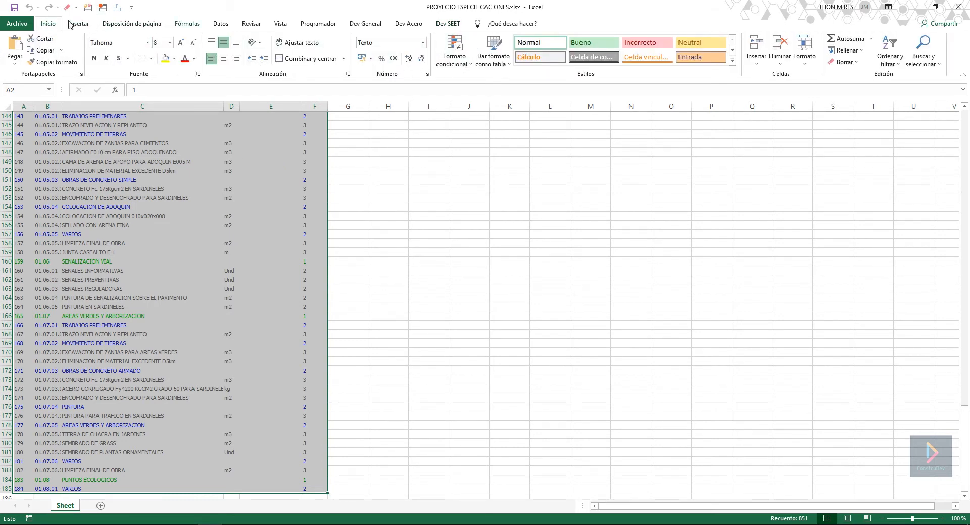
pyautogui.click(175, 58)
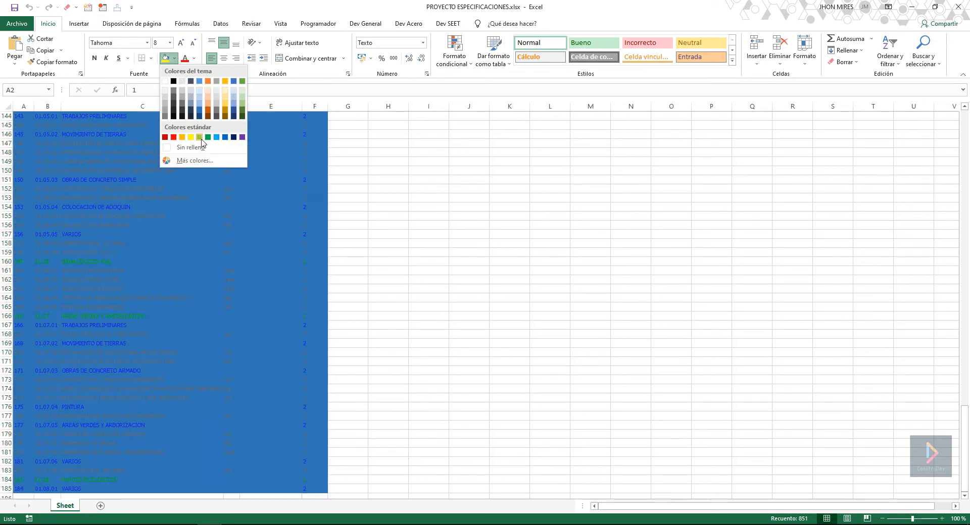
pyautogui.click(194, 149)
pyautogui.click(193, 216)
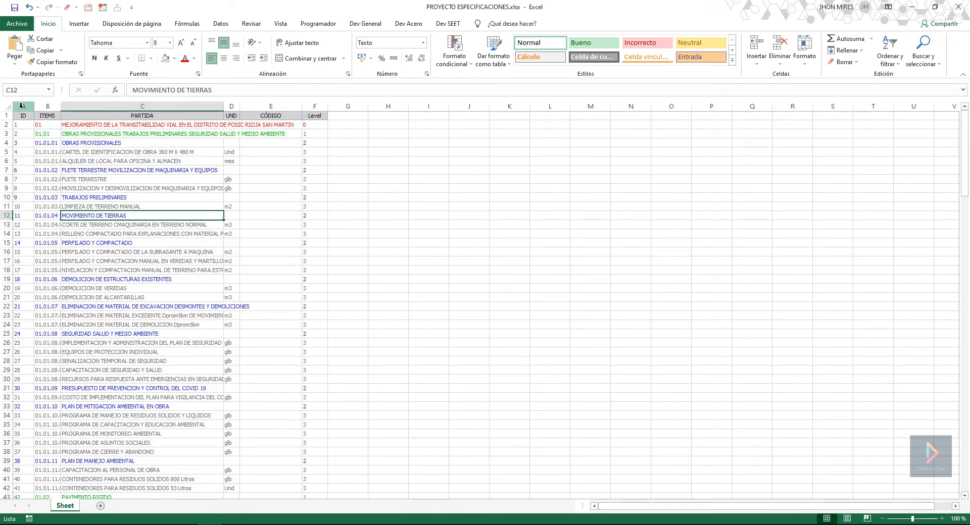
# Autofit the widths of columns A to F to their contents
pyautogui.moveTo(23, 106); pyautogui.dragTo(312, 100)
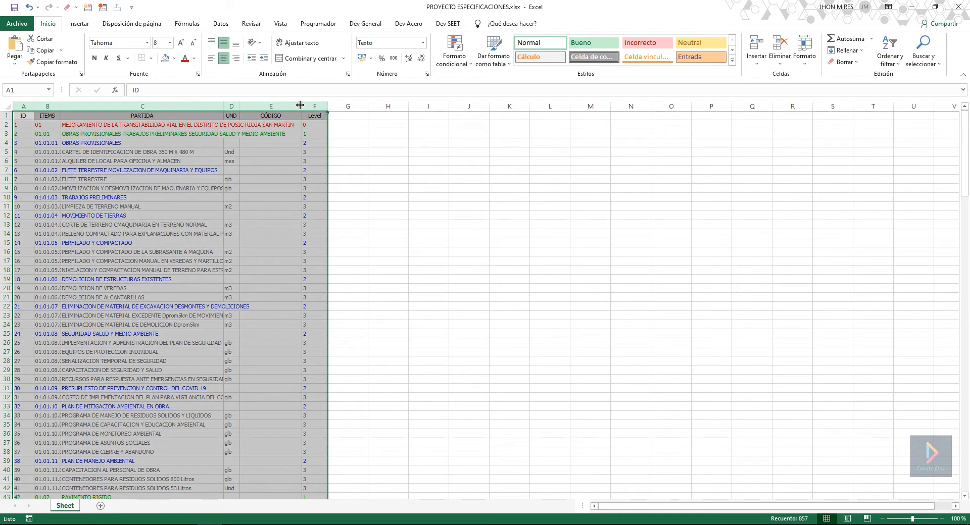
pyautogui.doubleClick(302, 106)
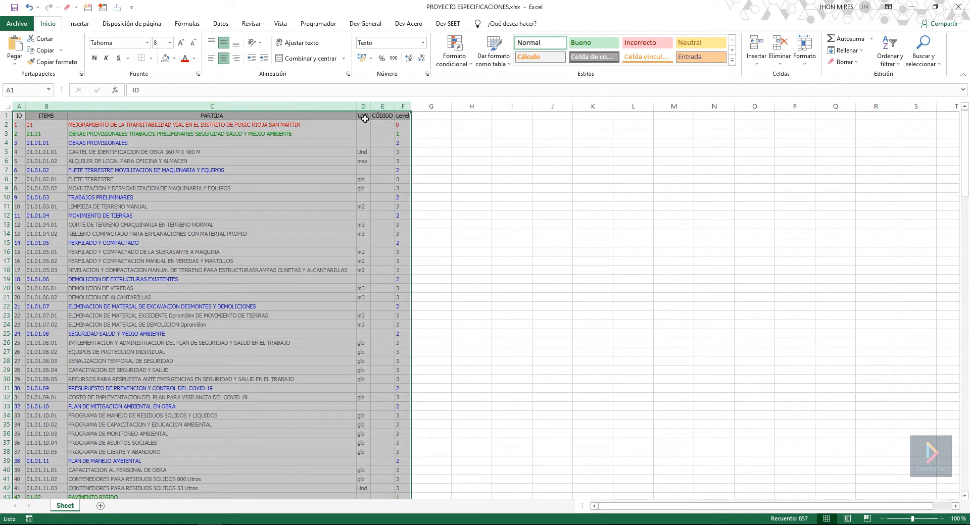
pyautogui.click(158, 199)
pyautogui.scroll(1, 93, 258)
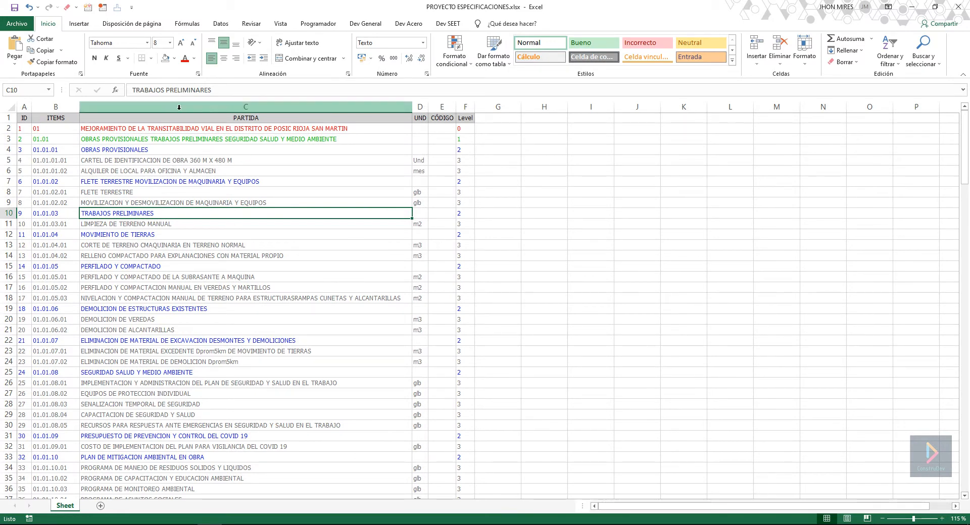
pyautogui.click(340, 184)
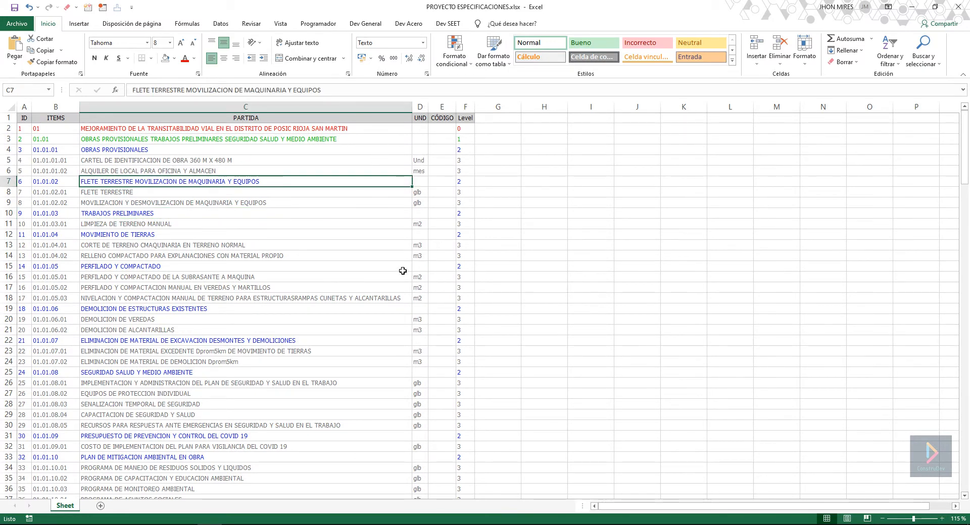
# Widen the CÓDIGO column to roughly four times its autofitted width
pyautogui.scroll(-3, 402, 275)
pyautogui.scroll(3, 403, 275)
pyautogui.moveTo(456, 107); pyautogui.dragTo(551, 107)
pyautogui.click(159, 154)
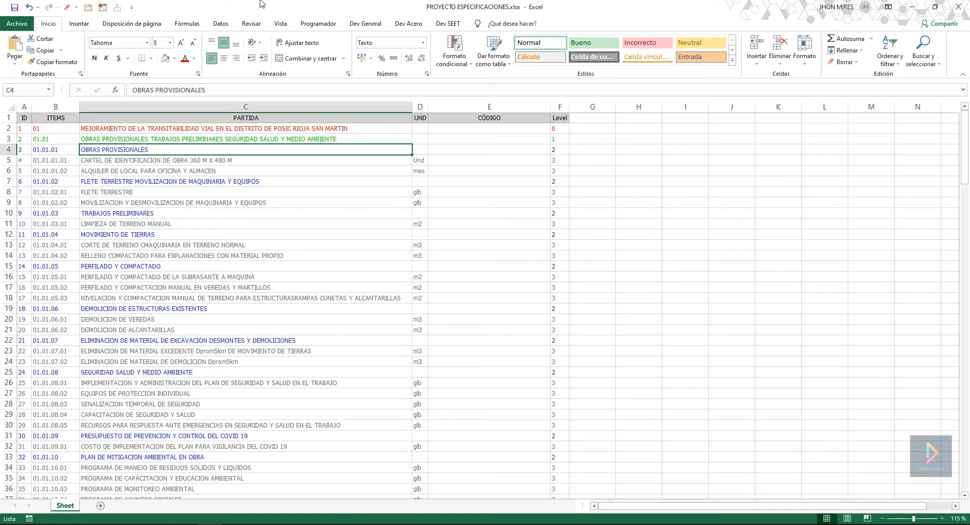
# Insert a blank row above DEMOLICION DE VEREDAS, at row 20
pyautogui.scroll(-7, 167, 319)
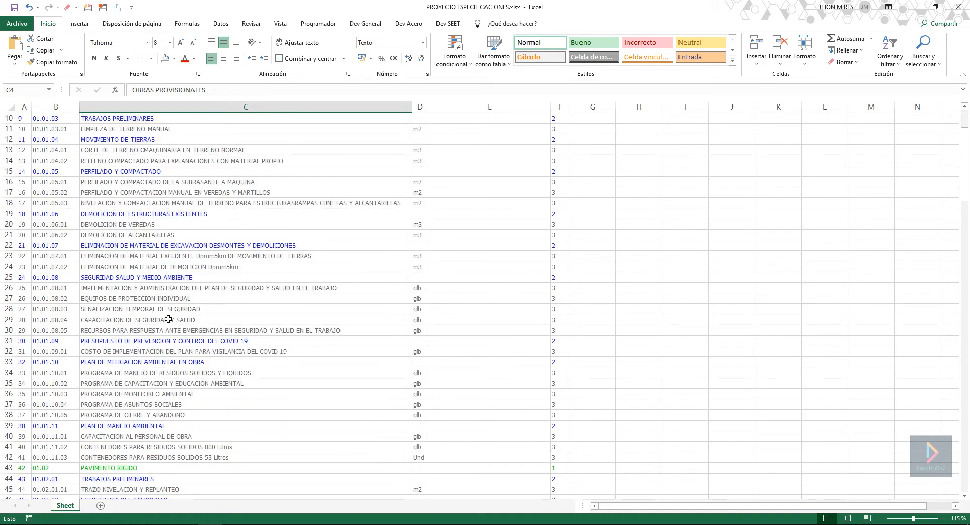
pyautogui.scroll(4, 167, 318)
pyautogui.scroll(3, 168, 319)
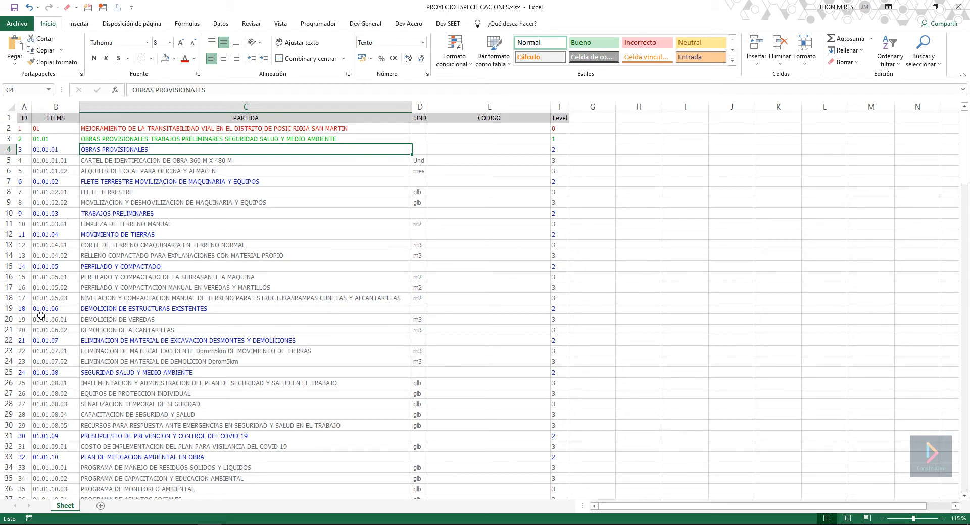
pyautogui.click(11, 321)
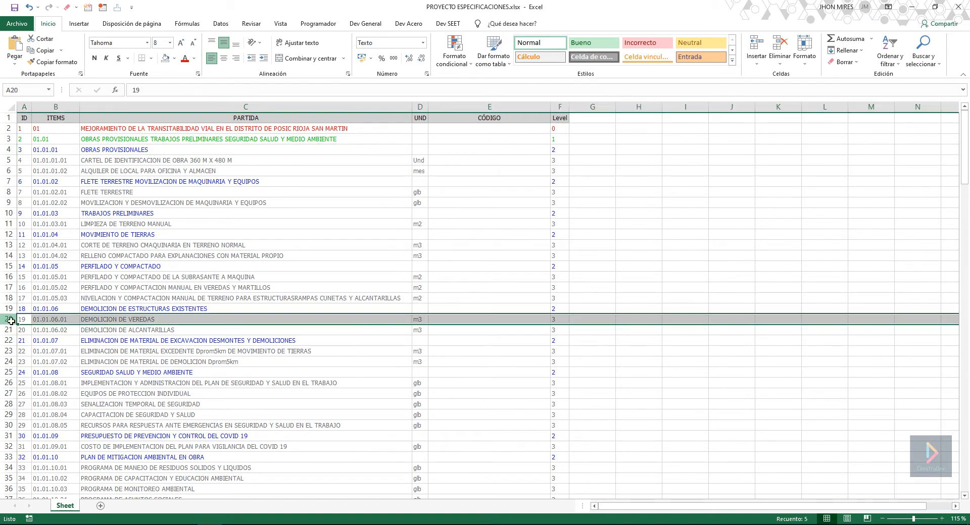
pyautogui.hotkey('ctrl', '+')
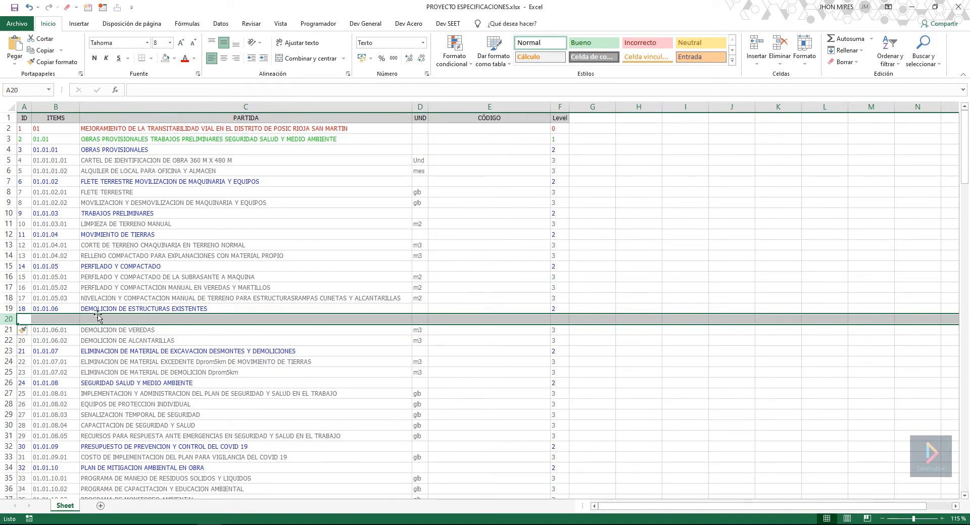
# Copy the partida FLETE TERRESTRE and its unit glb from row 8 into the blank row 20
pyautogui.moveTo(82, 195); pyautogui.dragTo(419, 195)
pyautogui.hotkey('ctrl', 'c')
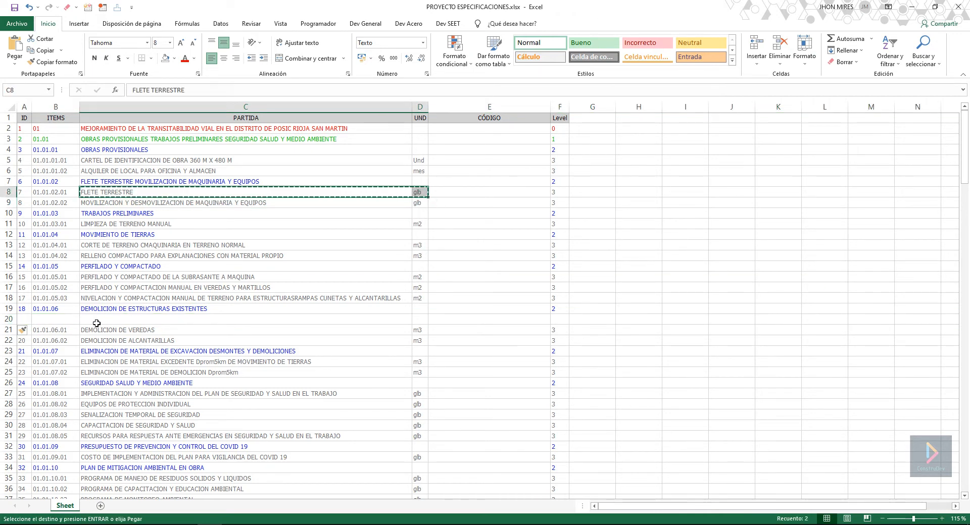
pyautogui.click(106, 316)
pyautogui.hotkey('ctrl', 'v')
pyautogui.press('Escape')
pyautogui.click(210, 248)
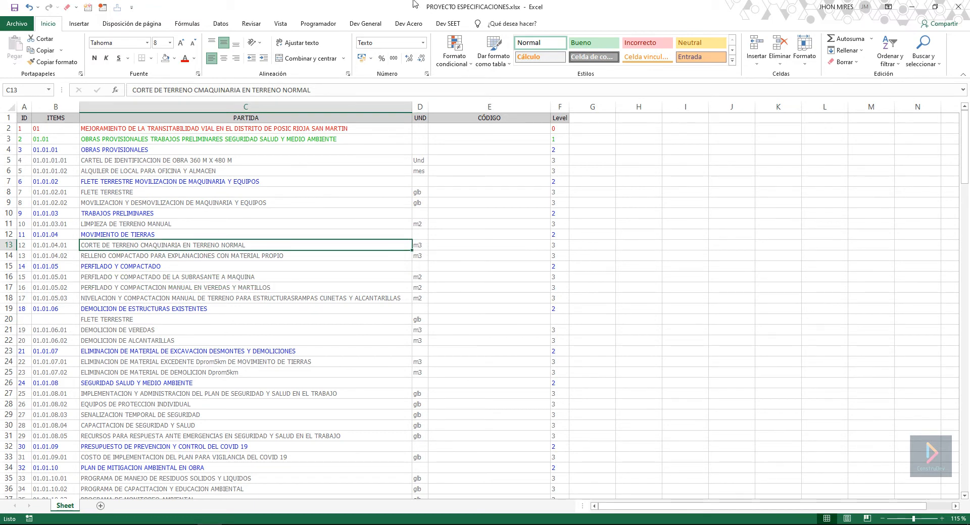
# Enter level 3 for the added FLETE TERRESTRE partida in cell F20
pyautogui.click(107, 318)
pyautogui.click(447, 24)
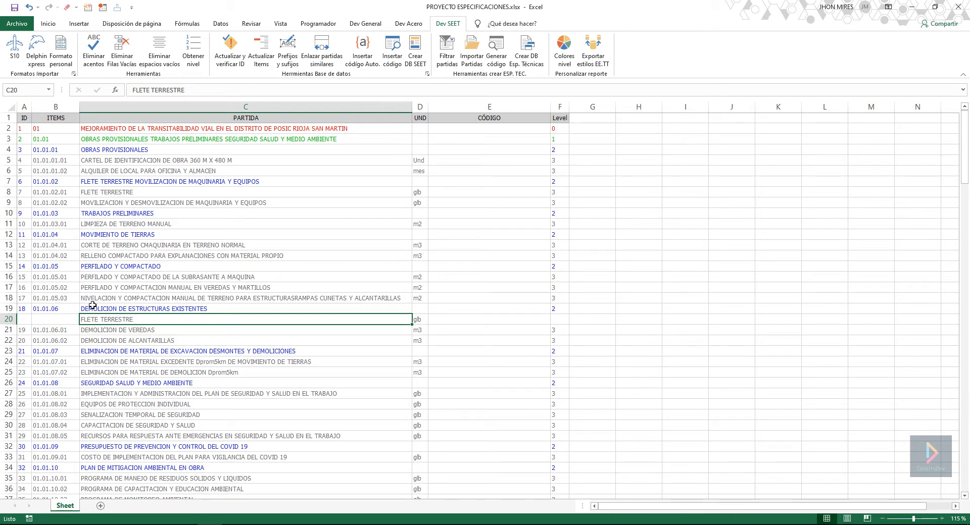
pyautogui.click(190, 309)
pyautogui.moveTo(190, 308); pyautogui.dragTo(561, 309)
pyautogui.click(103, 321)
pyautogui.click(560, 321)
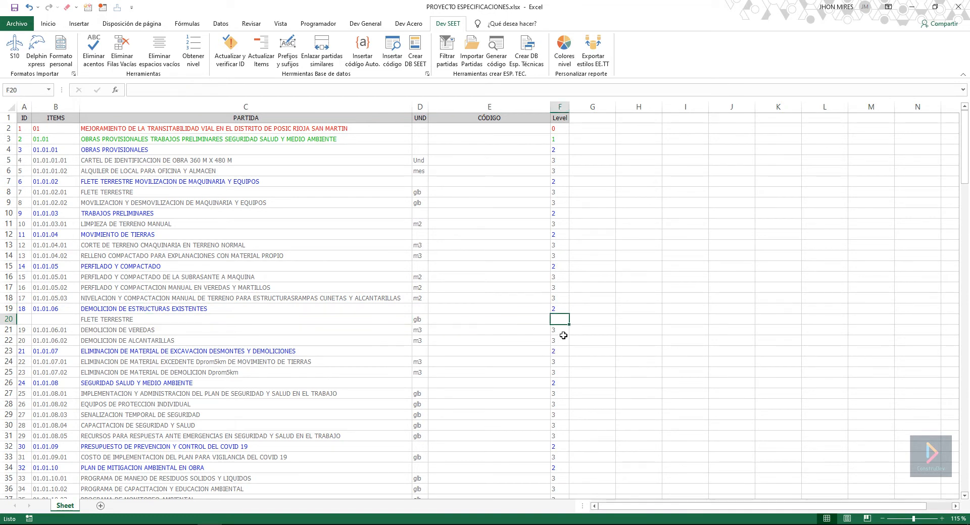
pyautogui.click(392, 350)
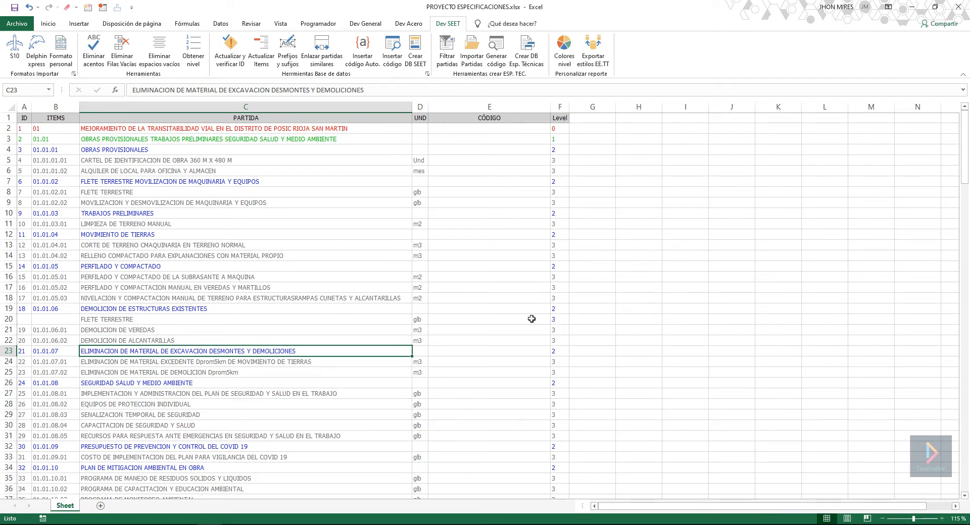
# Update the item numbering with the Actualizar Items tool and check the code in B20
pyautogui.click(261, 57)
pyautogui.click(509, 303)
pyautogui.click(59, 320)
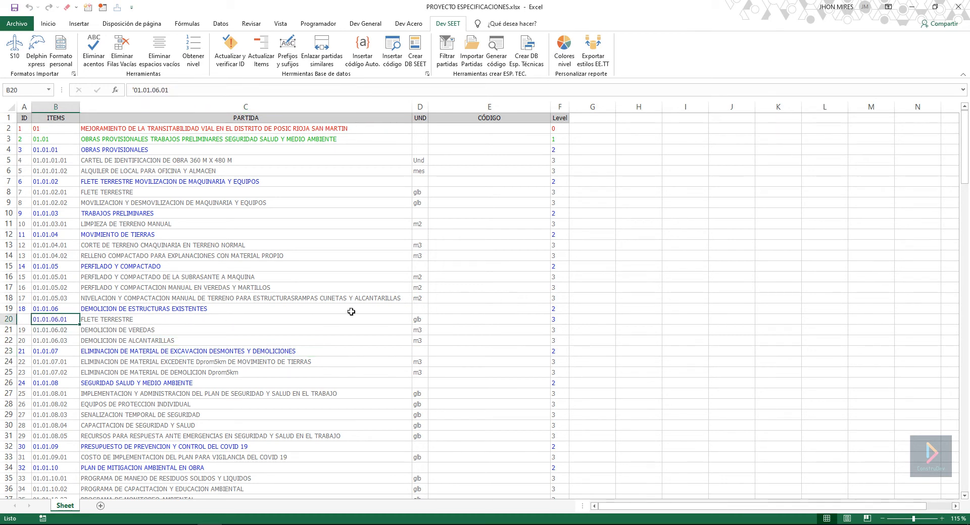
# Update and verify the IDs of all partidas with Actualizar y verificar ID, and review the renumbered list
pyautogui.click(23, 319)
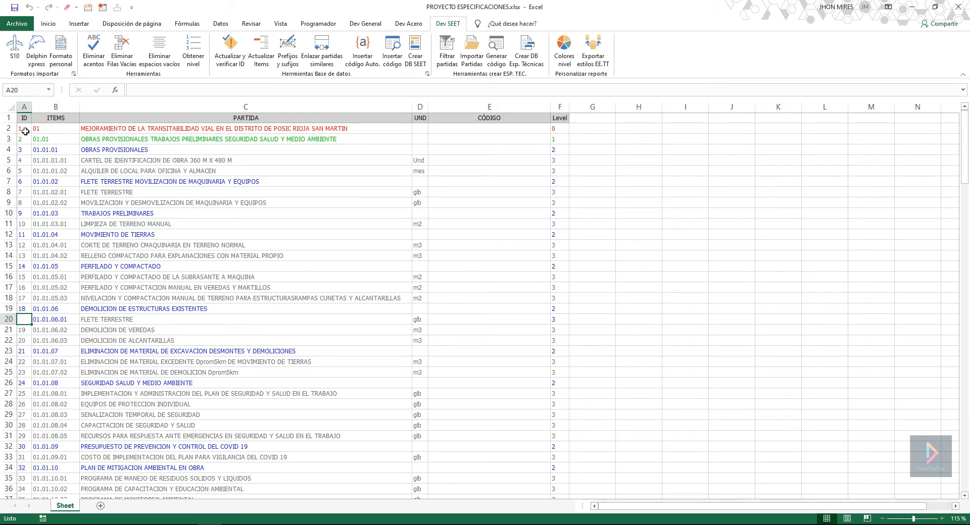
pyautogui.click(241, 64)
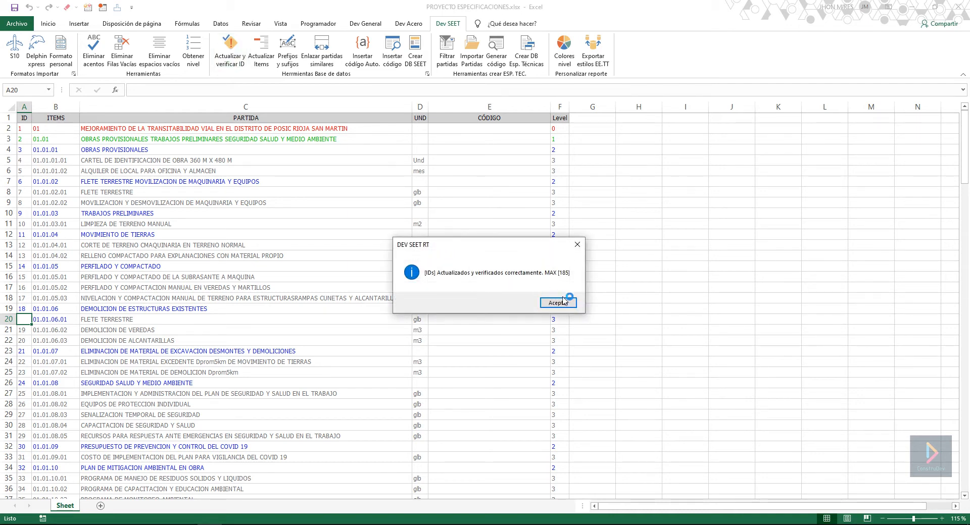
pyautogui.moveTo(506, 242); pyautogui.dragTo(538, 241)
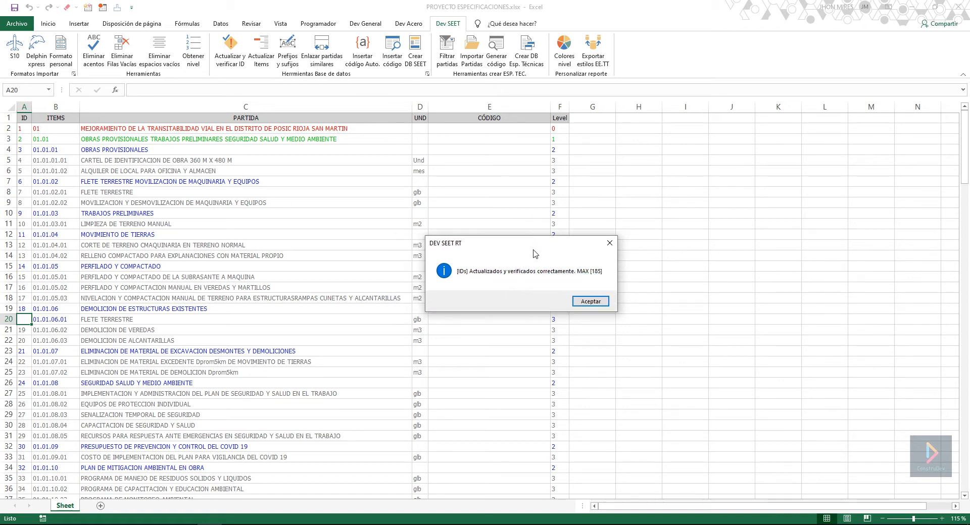
pyautogui.moveTo(534, 244); pyautogui.dragTo(550, 216)
pyautogui.click(603, 273)
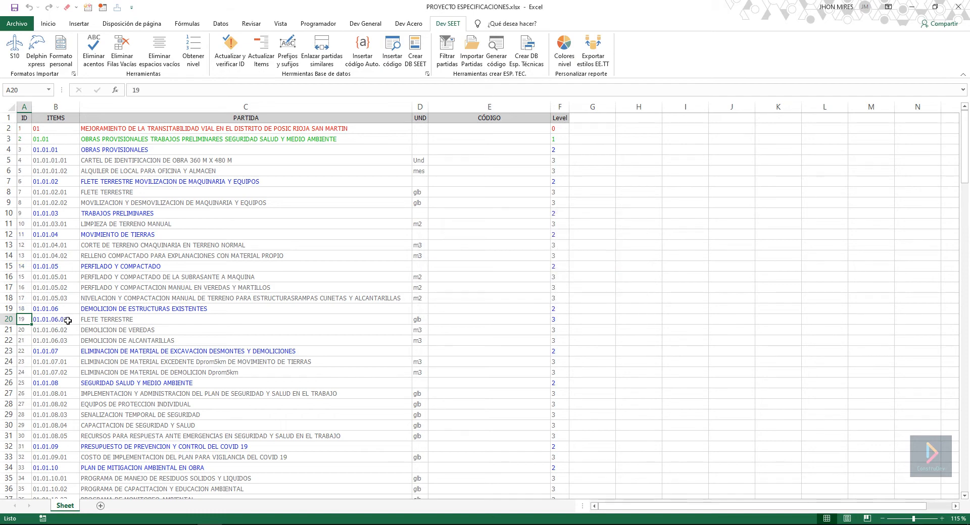
pyautogui.scroll(-9, 67, 321)
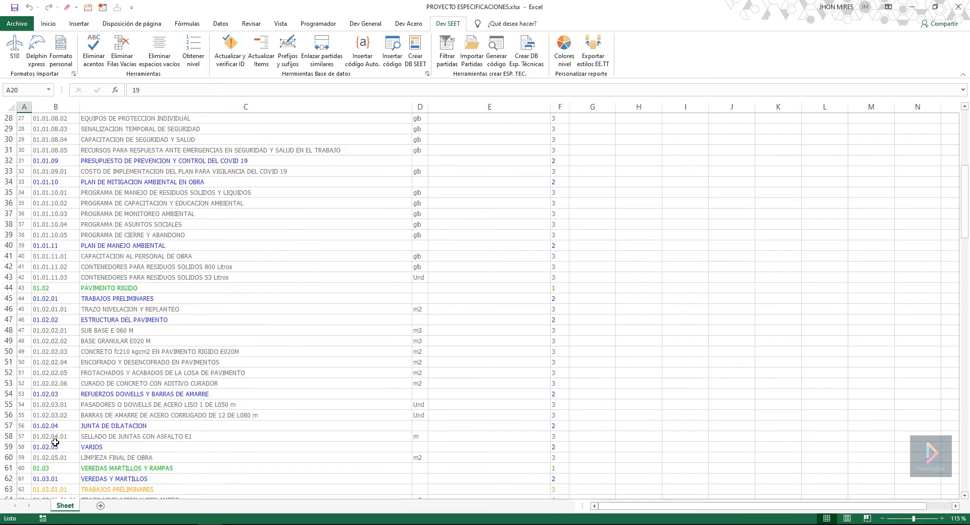
pyautogui.scroll(-4, 55, 443)
pyautogui.scroll(13, 55, 443)
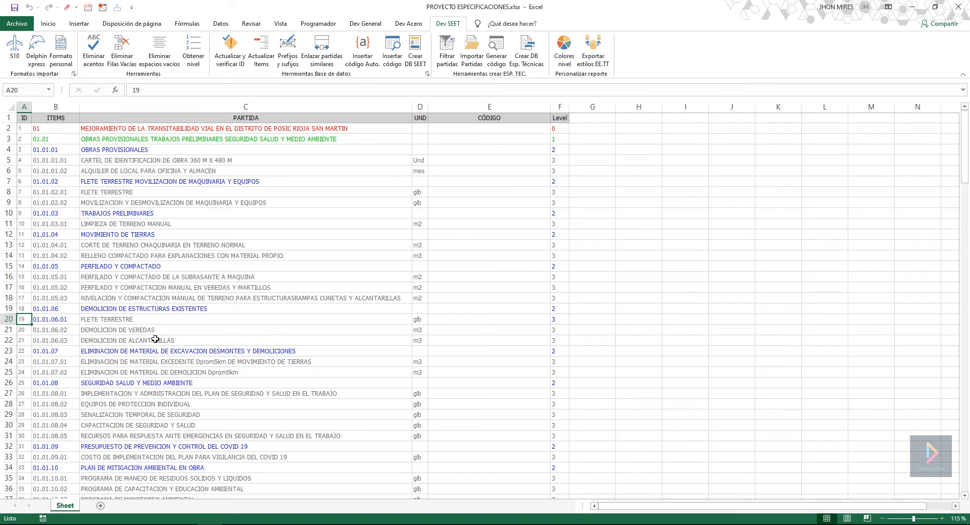
pyautogui.click(111, 319)
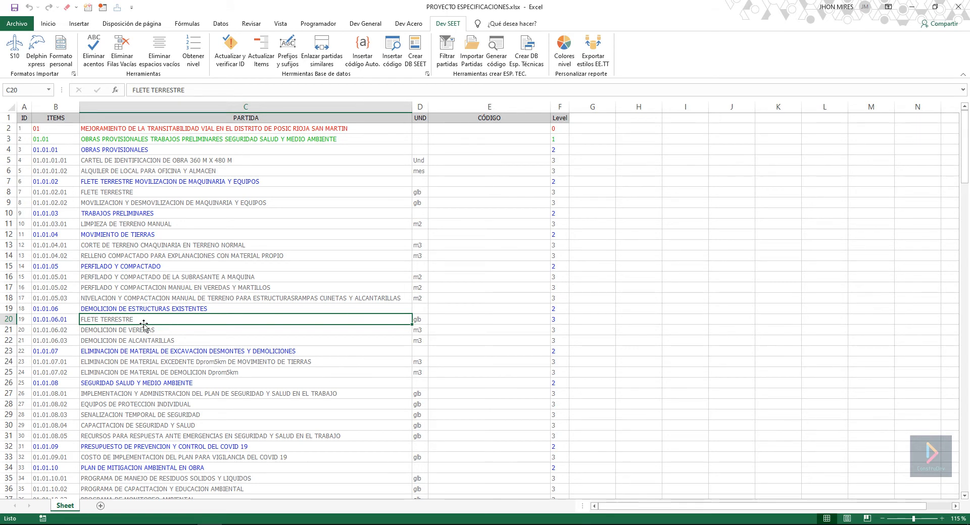
# Compare the two FLETE TERRESTRE partidas in rows 8 and 20 and their CÓDIGO cells
pyautogui.click(213, 256)
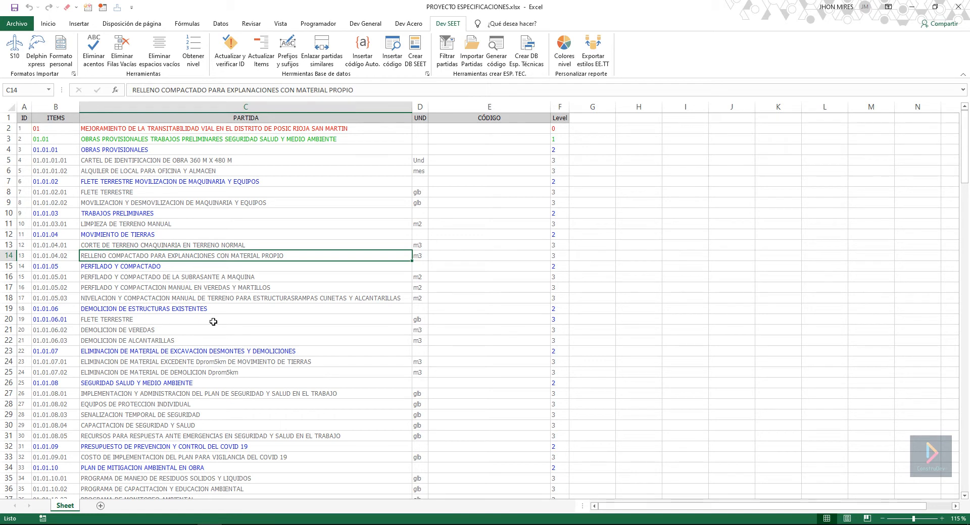
pyautogui.click(155, 209)
pyautogui.click(126, 191)
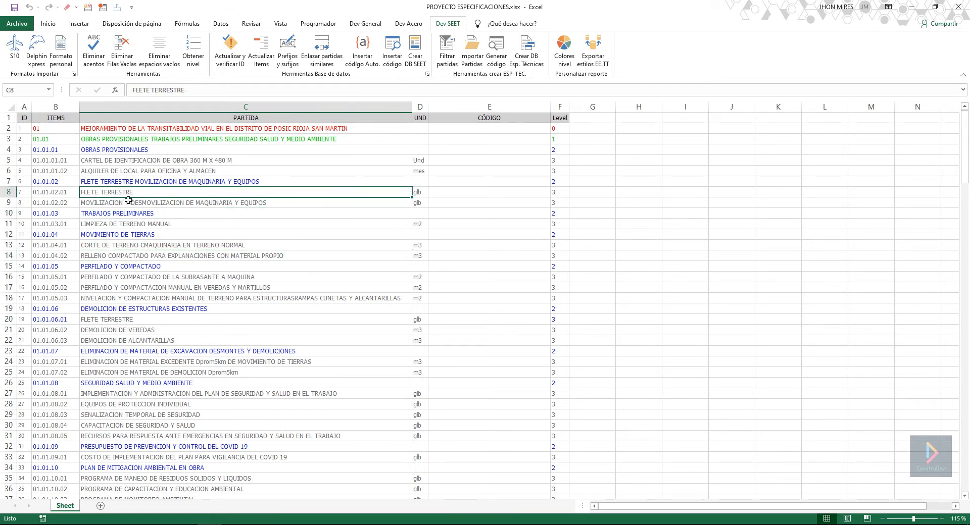
pyautogui.click(450, 194)
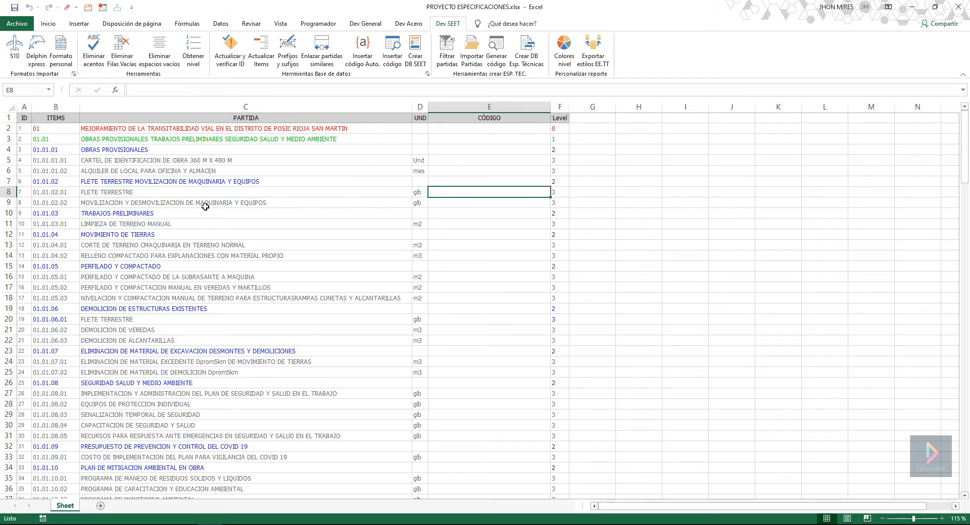
pyautogui.click(171, 193)
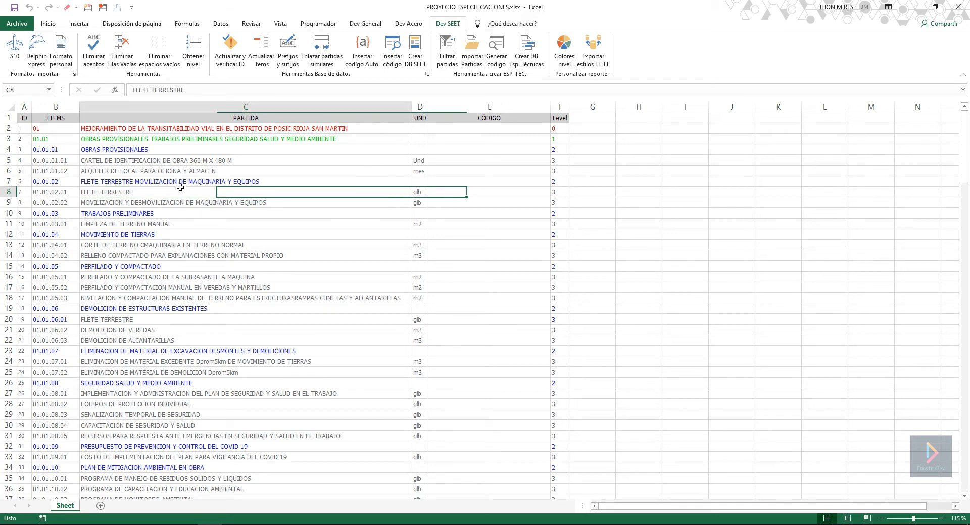
pyautogui.click(483, 310)
pyautogui.click(462, 322)
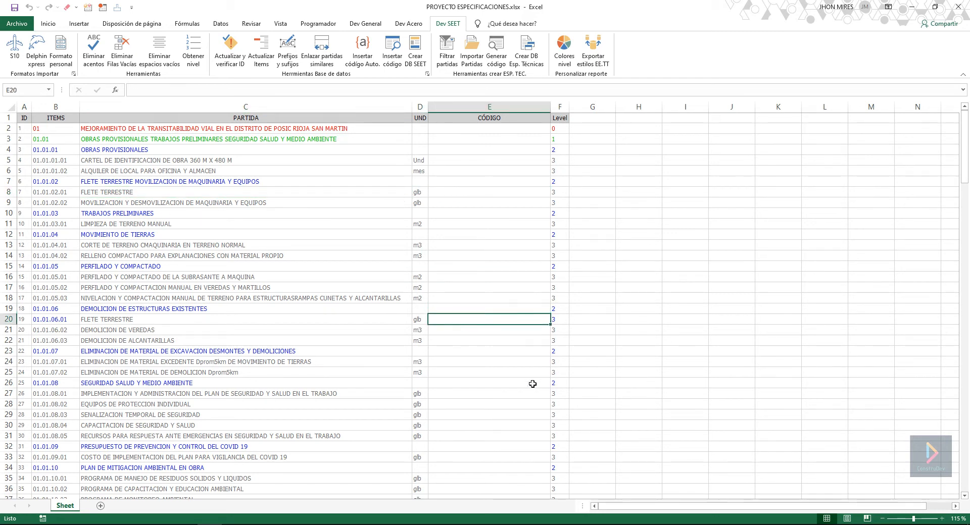
# Open Word with a blank document and start a numbered list with the item FLETE TERRESTRE
pyautogui.press('super')
pyautogui.write('word')
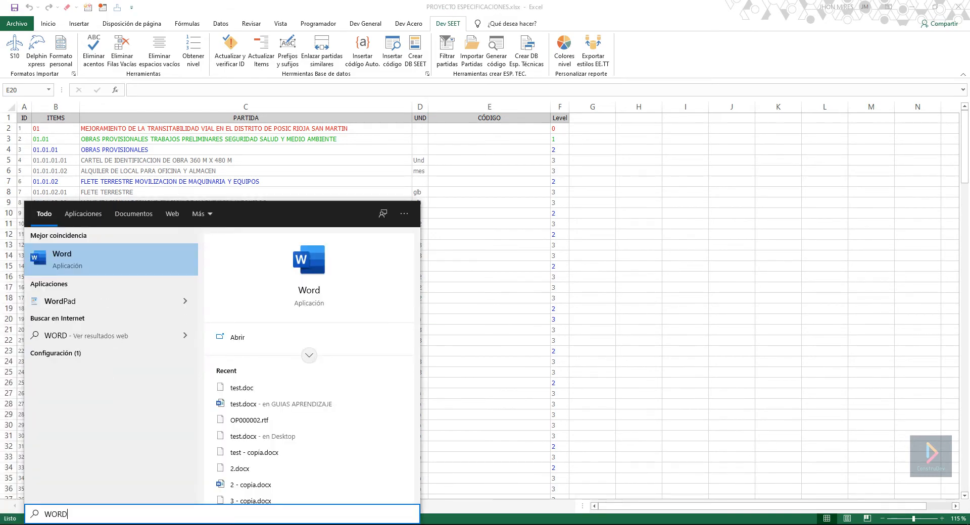
pyautogui.press('Return')
pyautogui.click(147, 117)
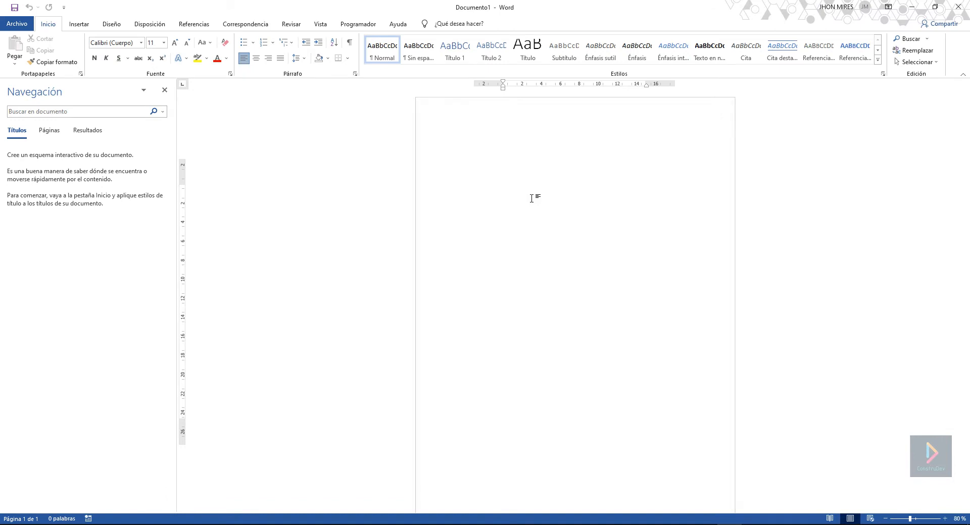
pyautogui.write('1. FLETE TERRESTRE')
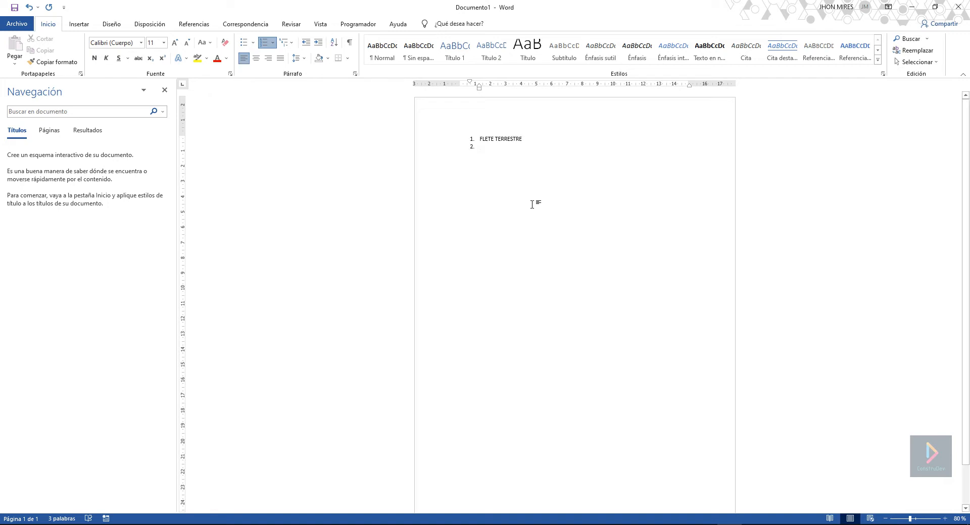
# Duplicate the FLETE TERRESTRE list entry as a second numbered item
pyautogui.moveTo(488, 141); pyautogui.dragTo(526, 145)
pyautogui.hotkey('ctrl', 'c')
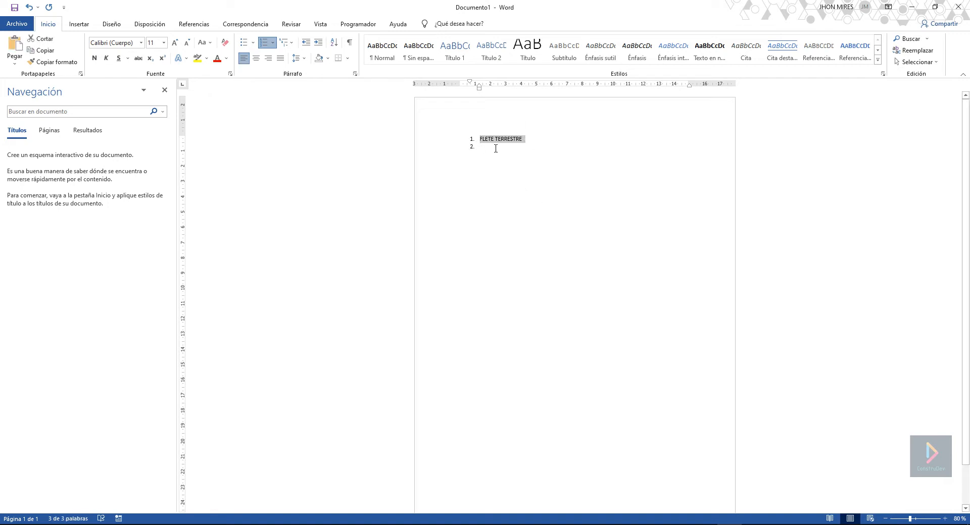
pyautogui.click(496, 147)
pyautogui.hotkey('ctrl', 'v')
# Insert a Normal-style line reading DETALLE DE ESPECIFICACIONES under the first FLETE TERRESTRE item
pyautogui.click(532, 142)
pyautogui.press('Return')
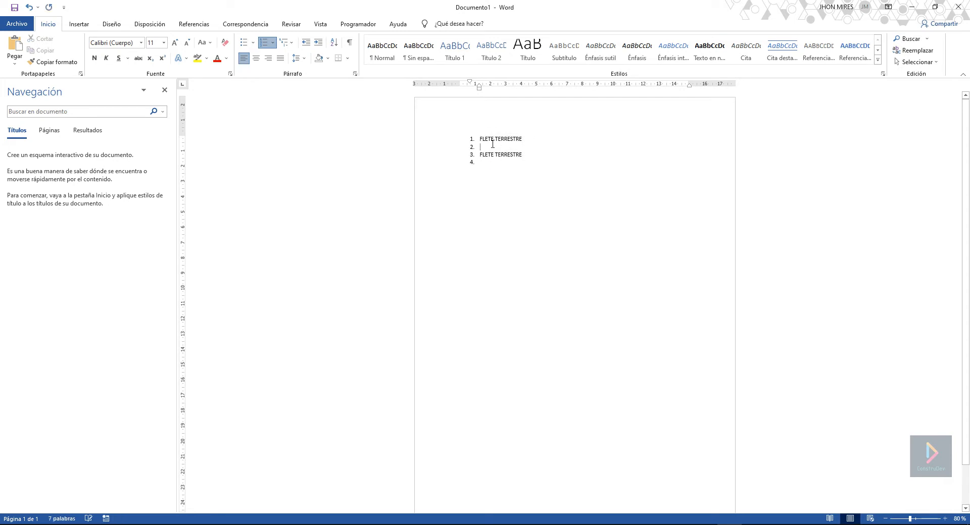
pyautogui.click(383, 49)
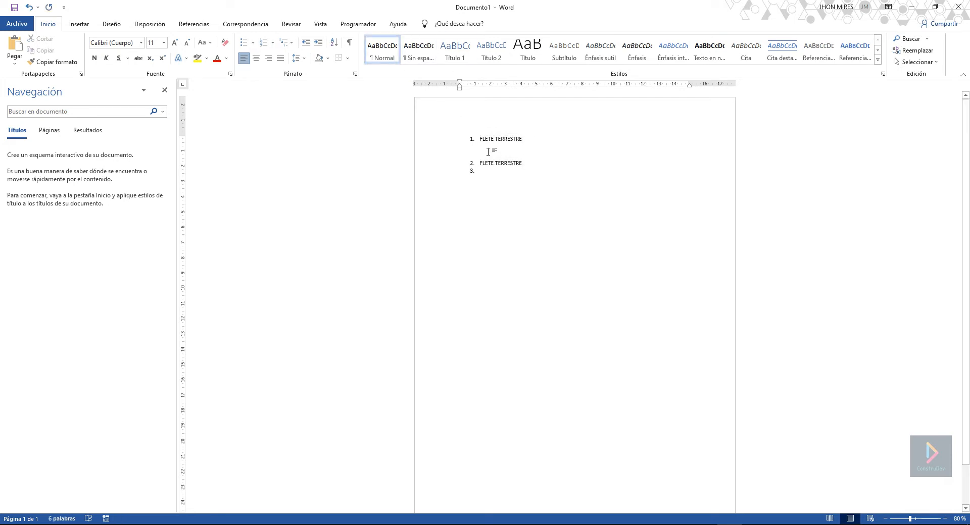
pyautogui.write('DFASDFADSFA')
pyautogui.moveTo(513, 150)
pyautogui.mouseDown()
pyautogui.moveTo(463, 151)
pyautogui.moveTo(508, 150)
pyautogui.mouseUp()
pyautogui.write('DETA')
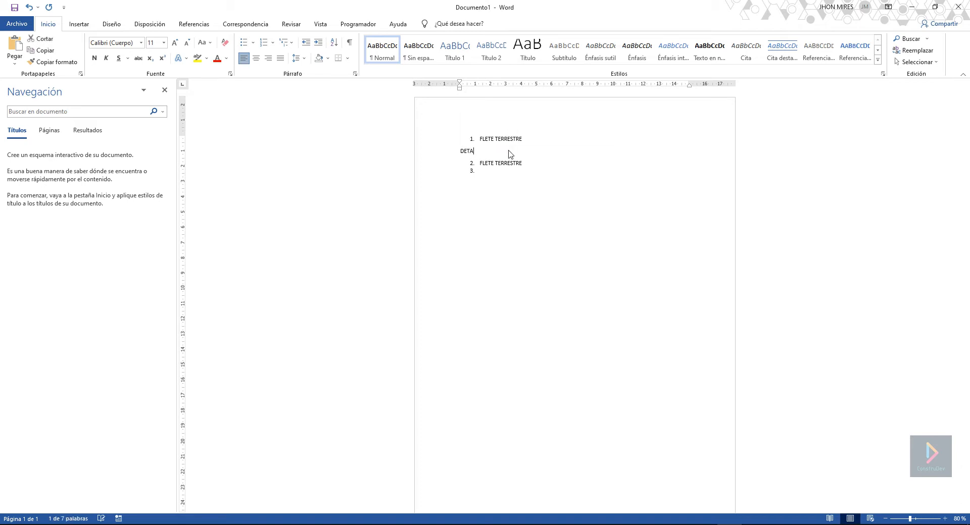
pyautogui.write('LLE DE ESPECIFICACIONES')
pyautogui.press('Return')
# Copy the DETALLE DE ESPECIFICACIONES line under the second FLETE TERRESTRE item in place of the empty list number
pyautogui.click(494, 181)
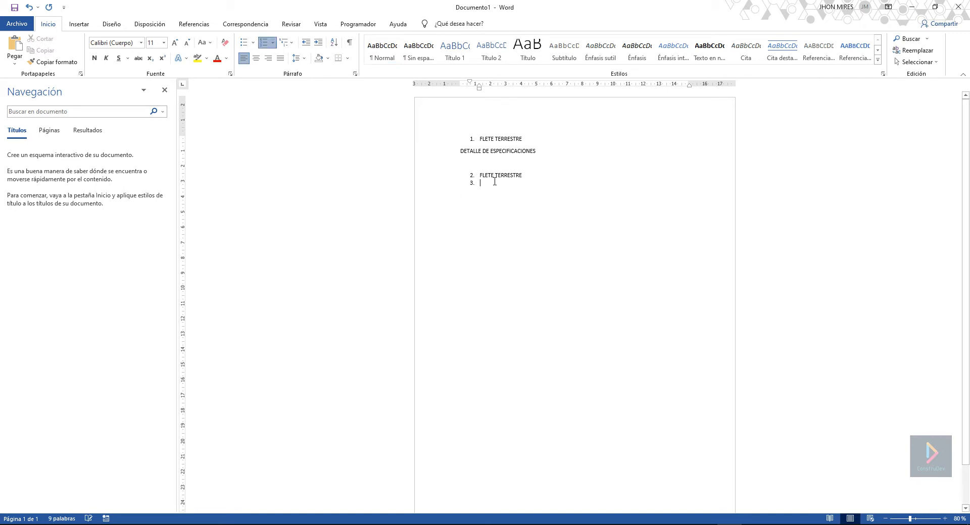
pyautogui.click(482, 151)
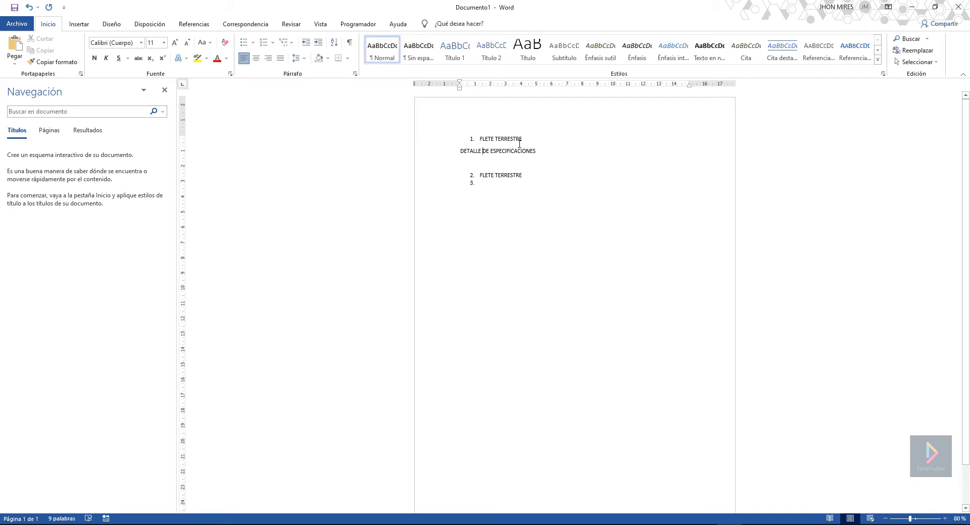
pyautogui.click(494, 182)
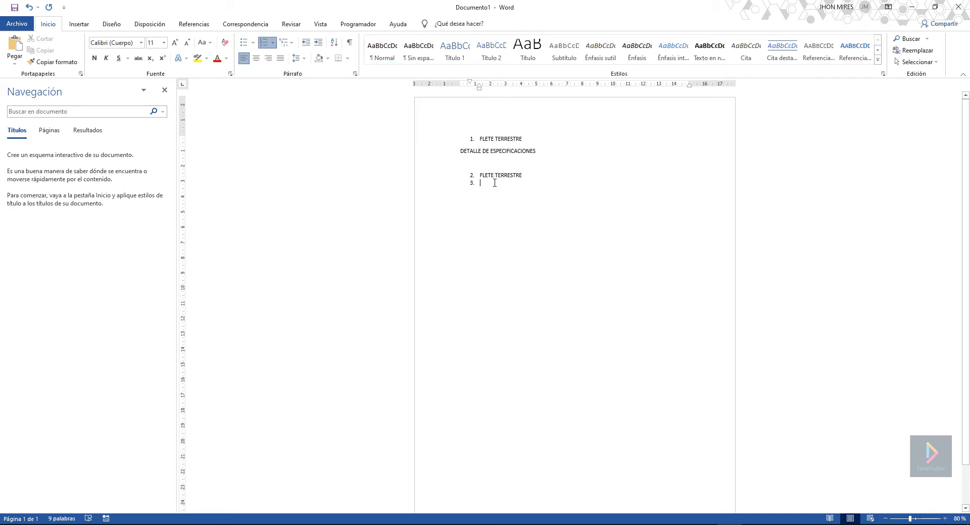
pyautogui.press('BackSpace')
pyautogui.tripleClick(482, 152)
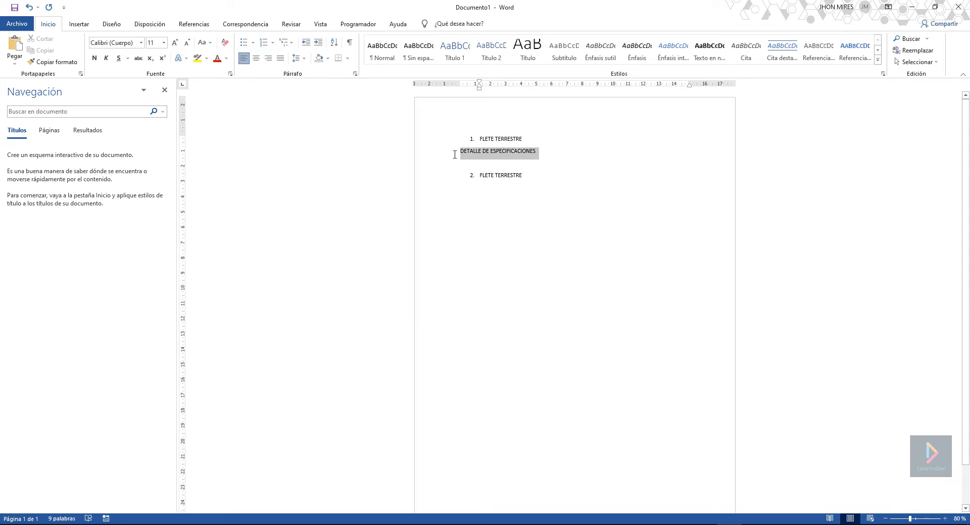
pyautogui.click(503, 192)
pyautogui.hotkey('ctrl', 'v')
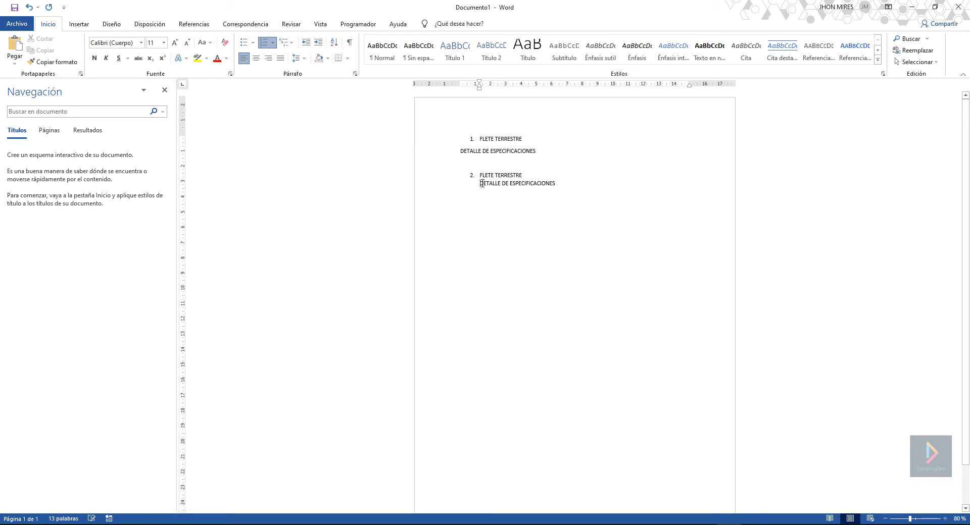
pyautogui.press('BackSpace')
# Duplicate the second FLETE TERRESTRE item with its detail line as a third numbered item
pyautogui.moveTo(560, 180); pyautogui.dragTo(468, 178)
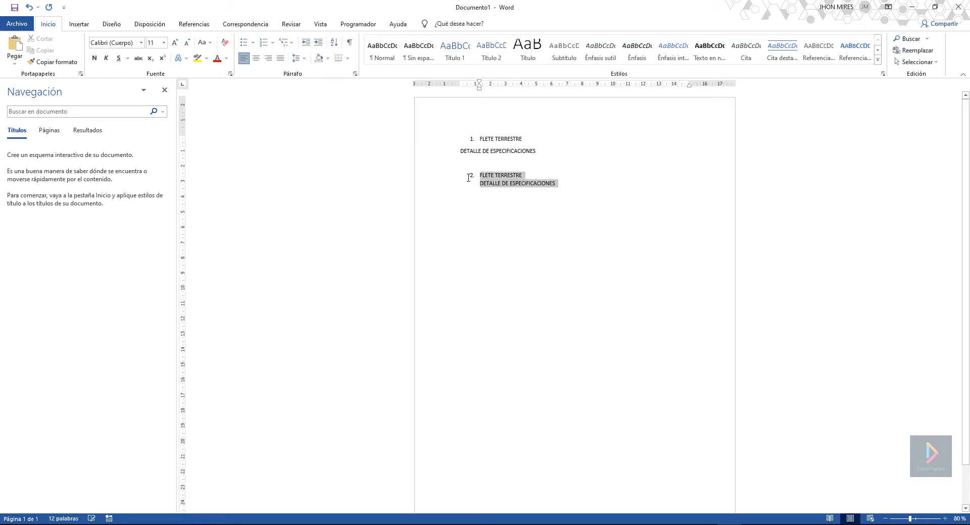
pyautogui.click(572, 188)
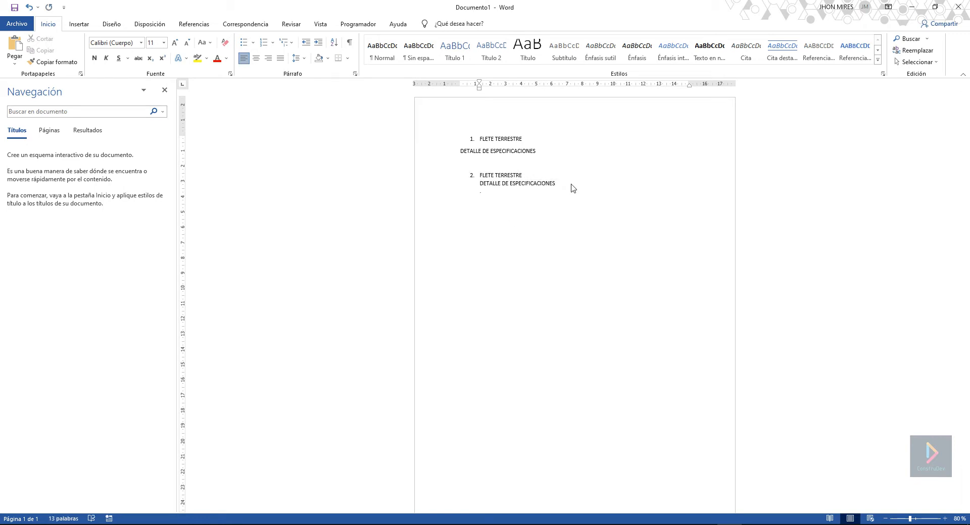
pyautogui.hotkey('ctrl', 'v')
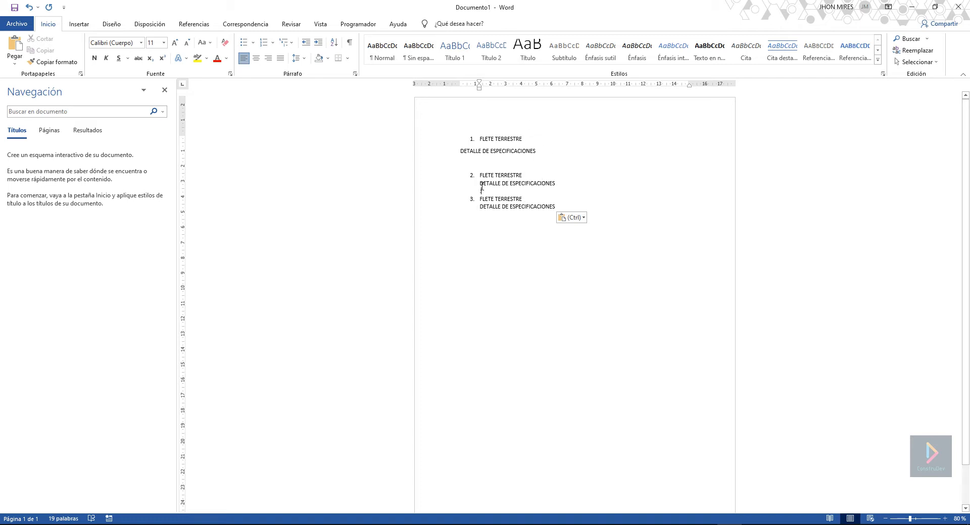
# Replace the detail lines of the second and third items with VER ESPECIFICACIONES TECNICAS DEL ITEM 1
pyautogui.moveTo(482, 183); pyautogui.dragTo(551, 183)
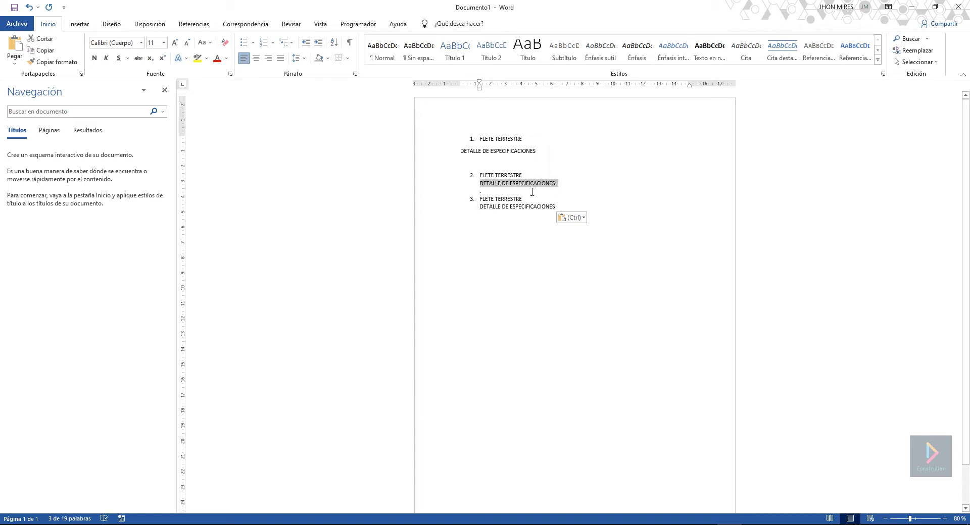
pyautogui.write('VER')
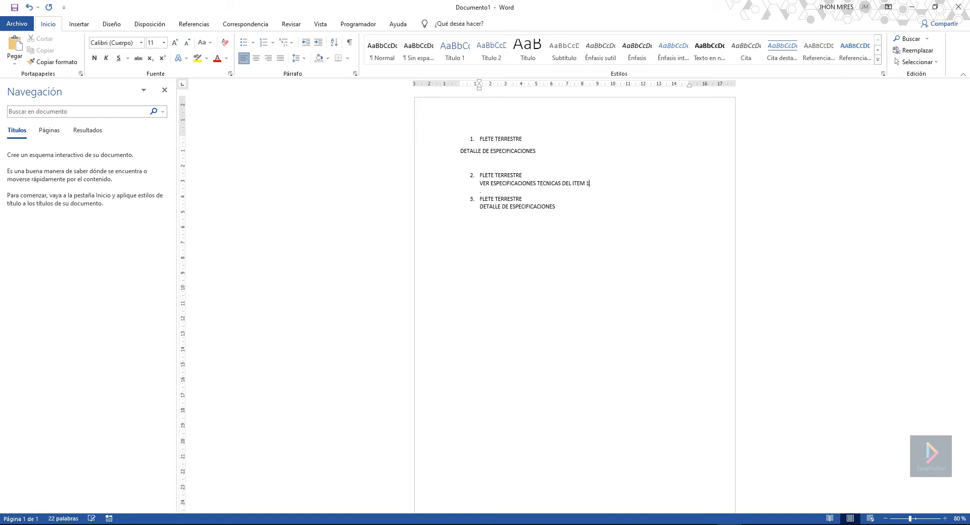
pyautogui.keyDown('shift'); pyautogui.click(475, 181); pyautogui.keyUp('shift')
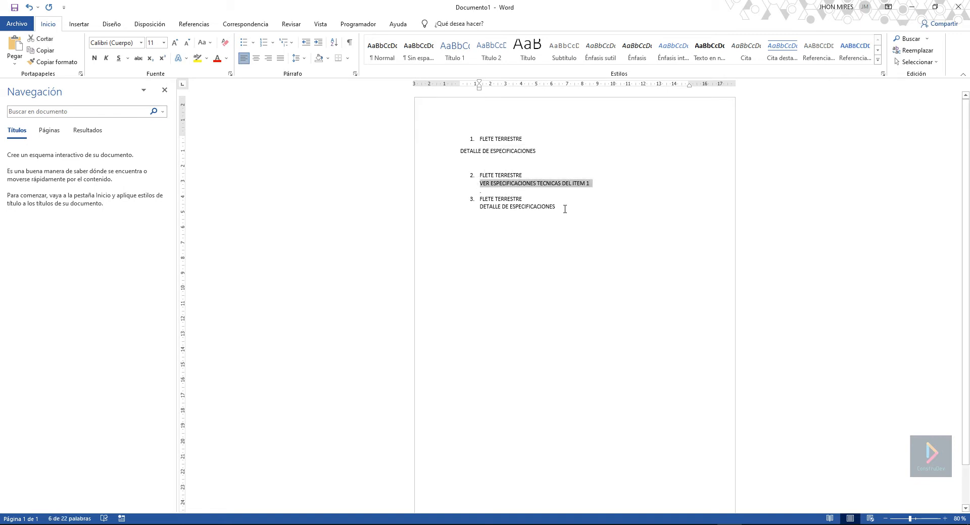
pyautogui.moveTo(558, 207); pyautogui.dragTo(478, 206)
pyautogui.hotkey('ctrl', 'v')
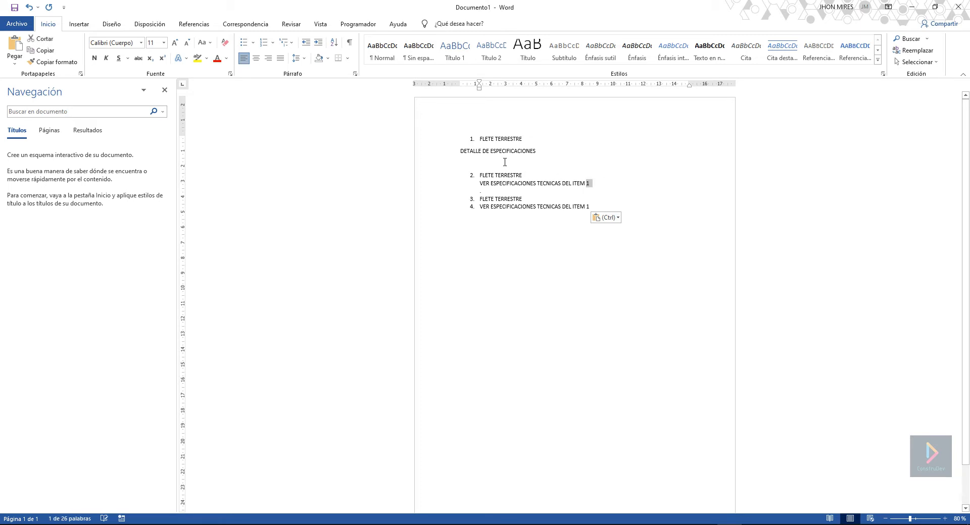
pyautogui.click(504, 163)
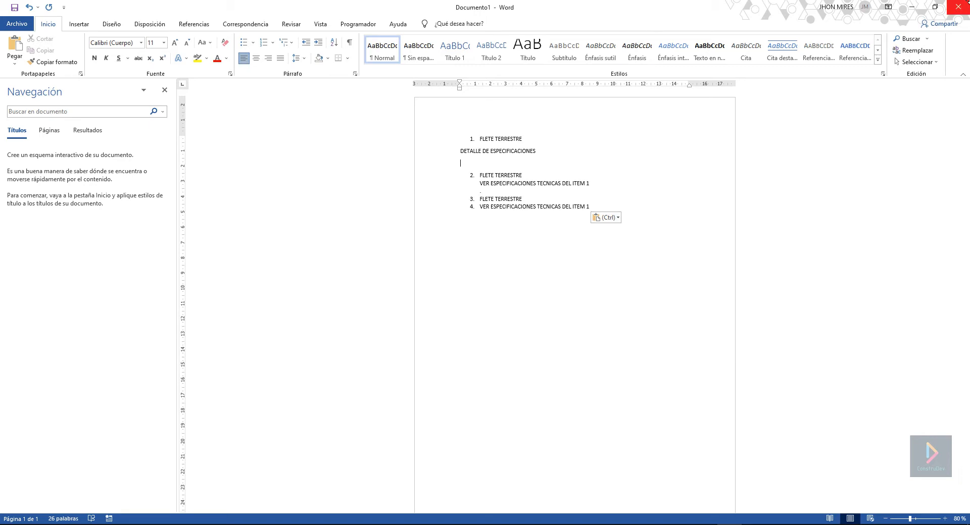
# Close the sample Word document without saving and return to the partidas list in Excel
pyautogui.click(959, 7)
pyautogui.click(538, 322)
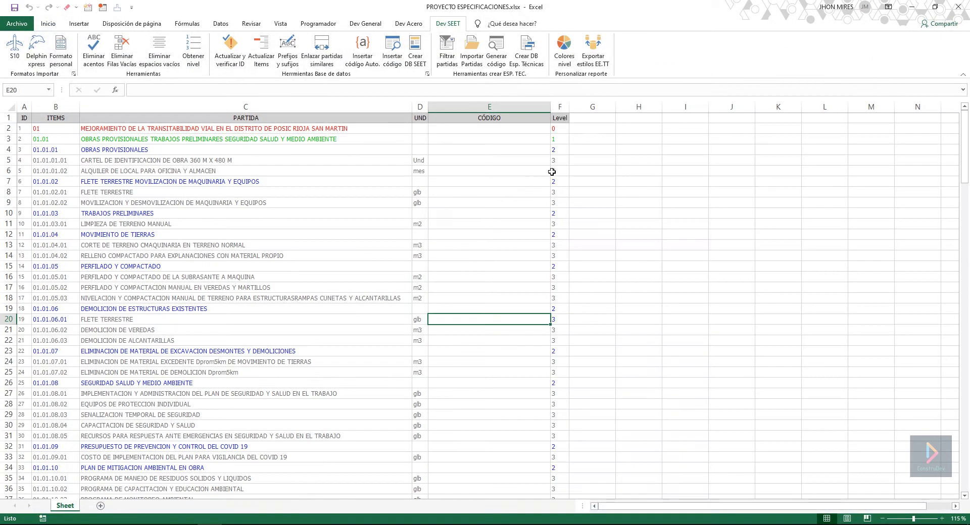
pyautogui.click(278, 308)
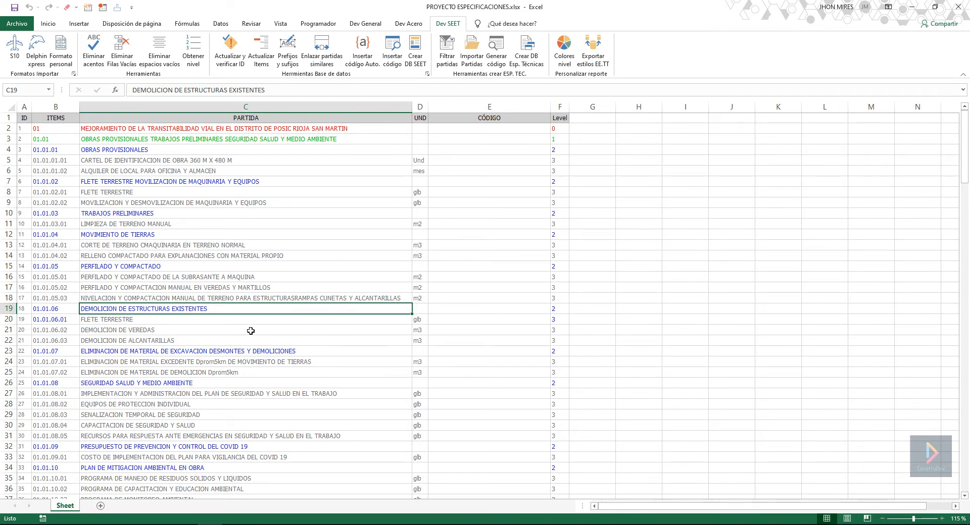
pyautogui.click(205, 204)
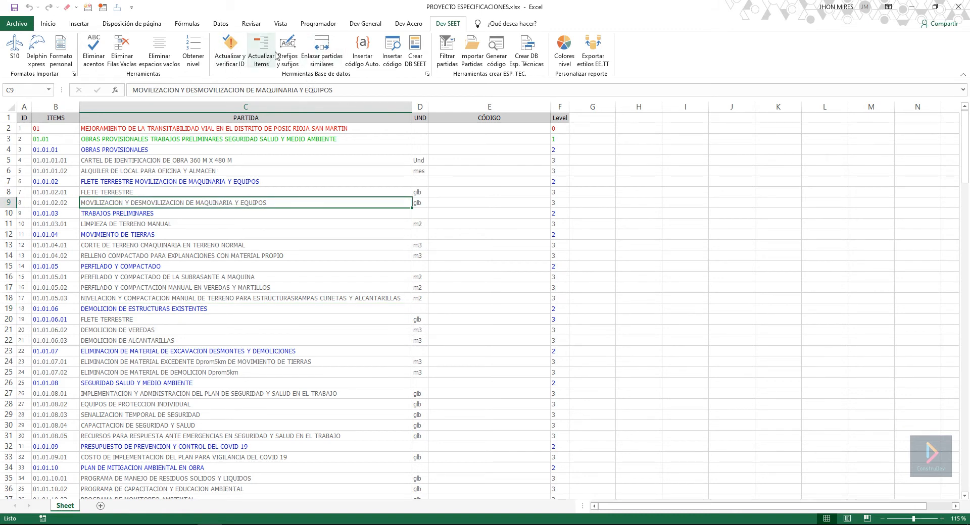
# Open the Enlazar partidas similares tool and move its window clear of the partidas table
pyautogui.click(329, 54)
pyautogui.moveTo(228, 129); pyautogui.dragTo(638, 177)
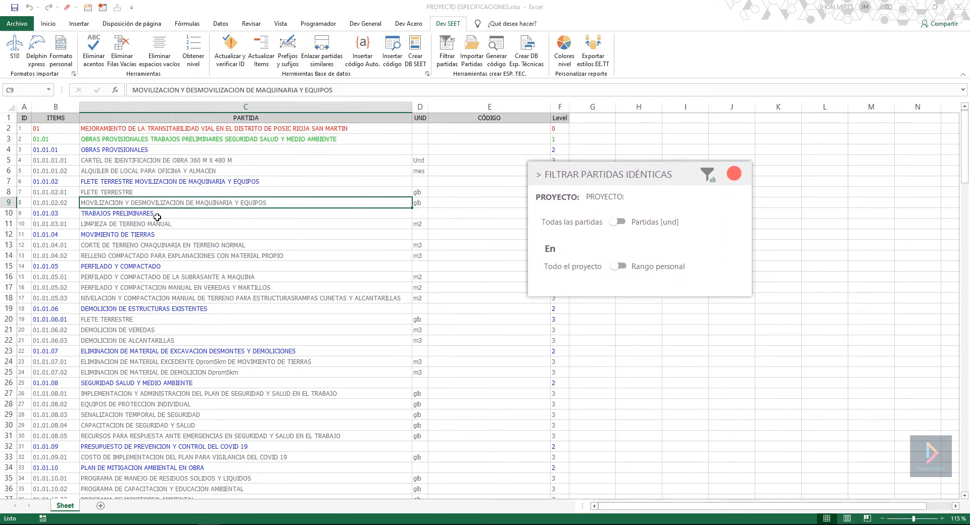
pyautogui.moveTo(560, 170); pyautogui.dragTo(514, 170)
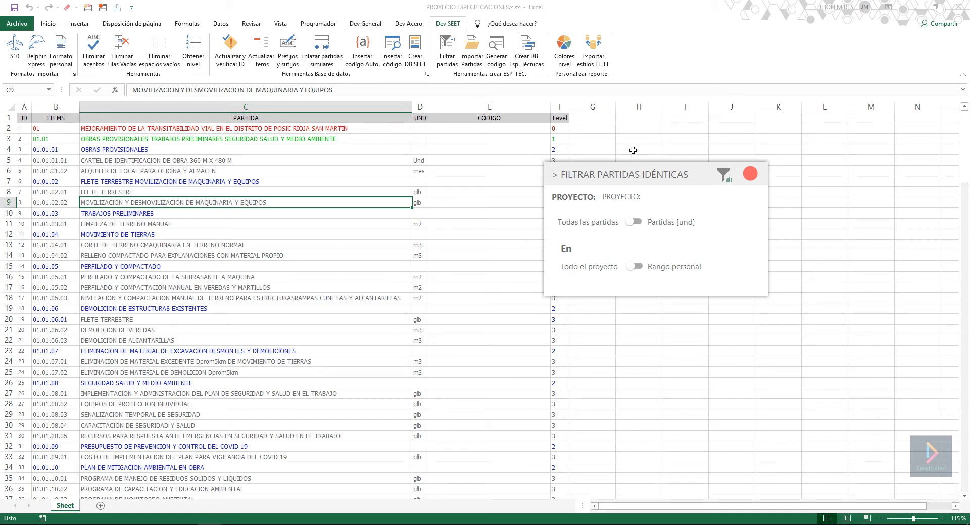
pyautogui.moveTo(640, 169); pyautogui.dragTo(670, 154)
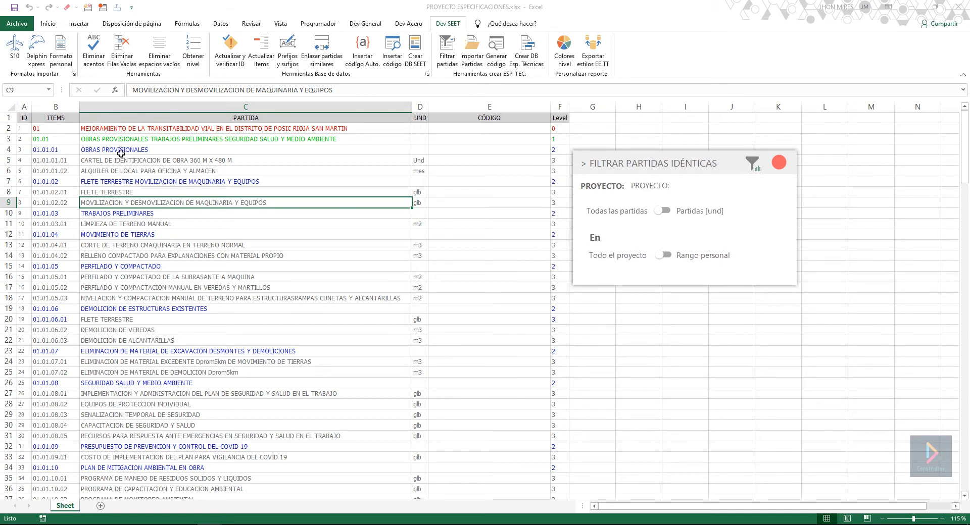
# Examine the identical-partidas filter's options for partida type and project or personal range, using C4:D21 as a sample range
pyautogui.moveTo(122, 155); pyautogui.dragTo(424, 330)
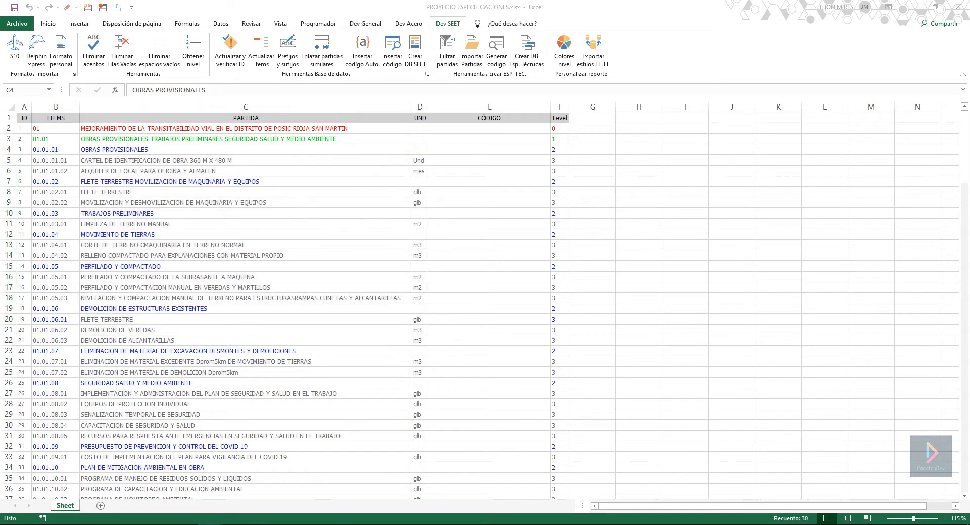
pyautogui.click(278, 469)
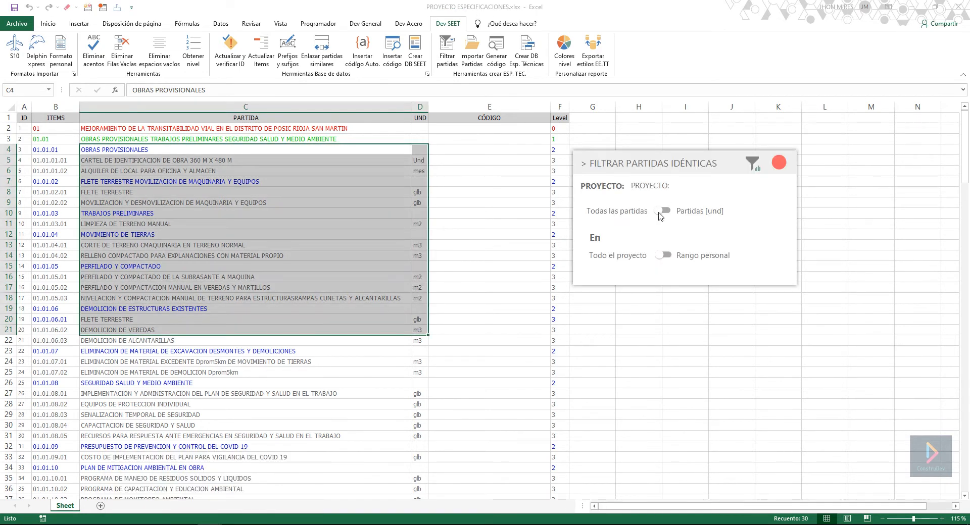
pyautogui.click(663, 257)
pyautogui.click(664, 257)
pyautogui.moveTo(668, 169); pyautogui.dragTo(698, 166)
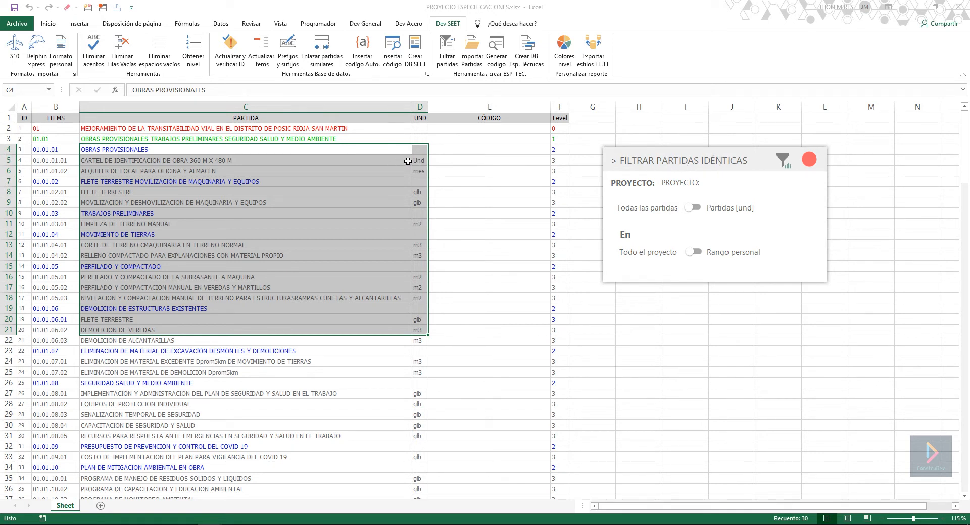
pyautogui.click(696, 209)
pyautogui.click(355, 191)
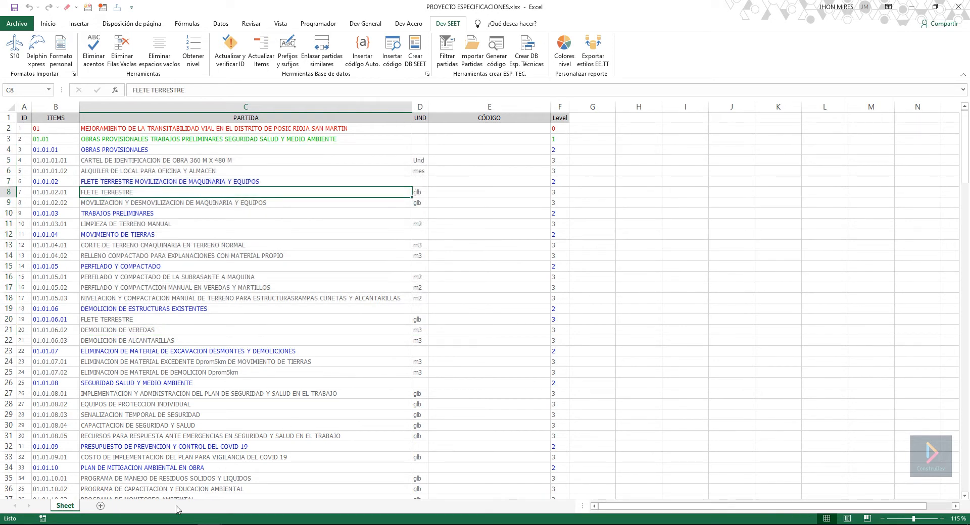
# Run the identical-partidas filter on all partidas across the whole project, close the tool, and fit the CÓDIGO column to its contents
pyautogui.click(245, 487)
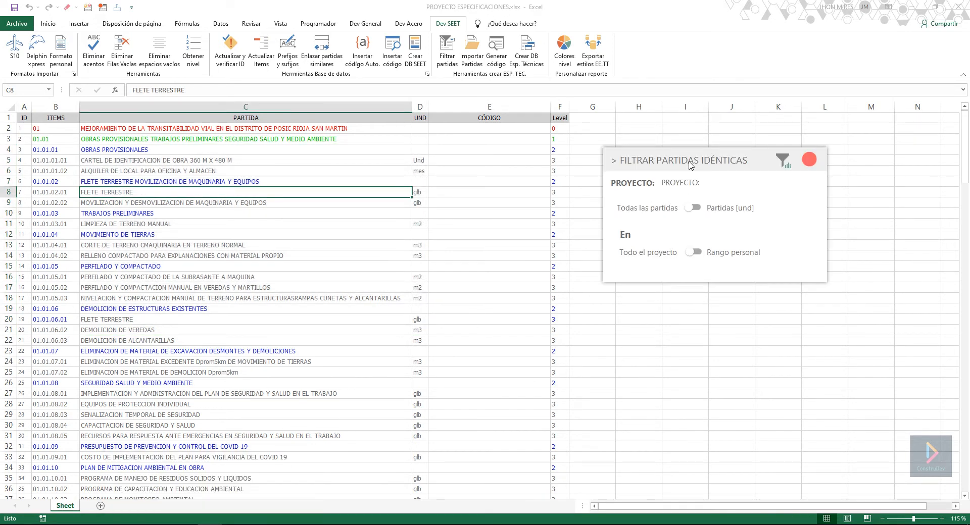
pyautogui.moveTo(690, 165); pyautogui.dragTo(672, 164)
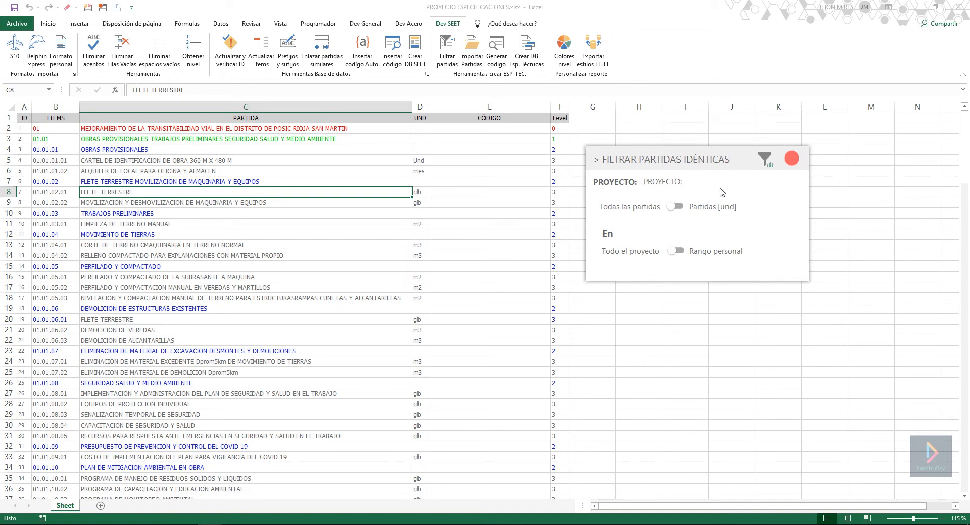
pyautogui.click(765, 165)
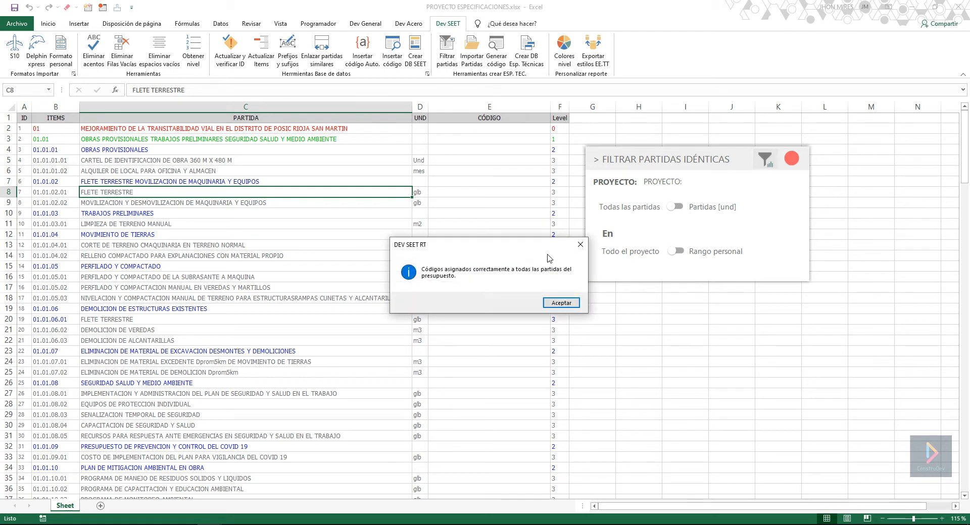
pyautogui.moveTo(490, 244); pyautogui.dragTo(624, 290)
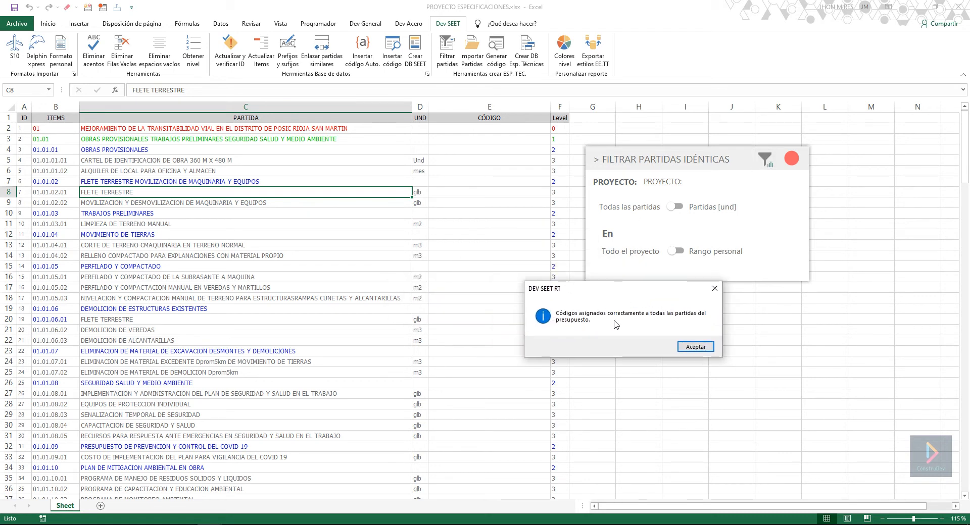
pyautogui.click(696, 347)
pyautogui.click(792, 159)
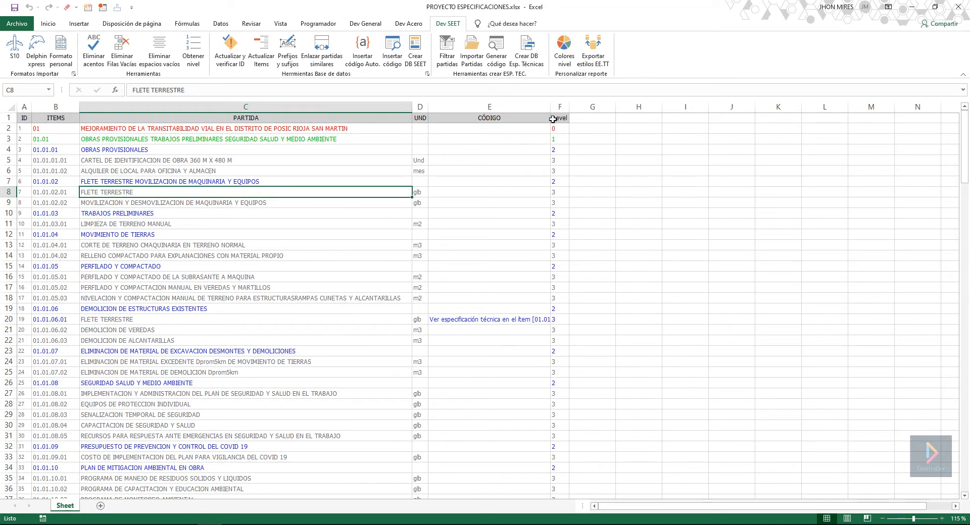
pyautogui.doubleClick(549, 106)
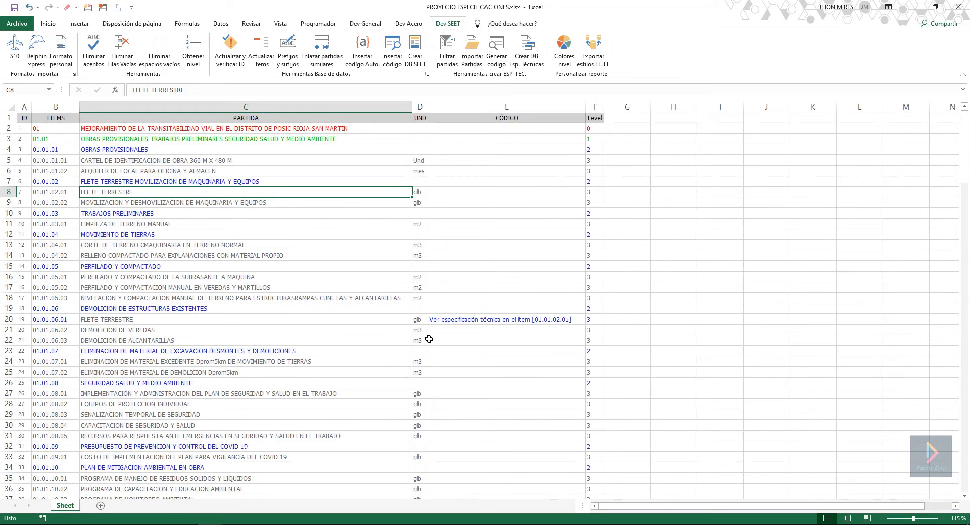
# Review the CÓDIGO references down the list and compare FLETE TERRESTRE in row 20 with its first occurrence in row 8
pyautogui.scroll(-13, 410, 425)
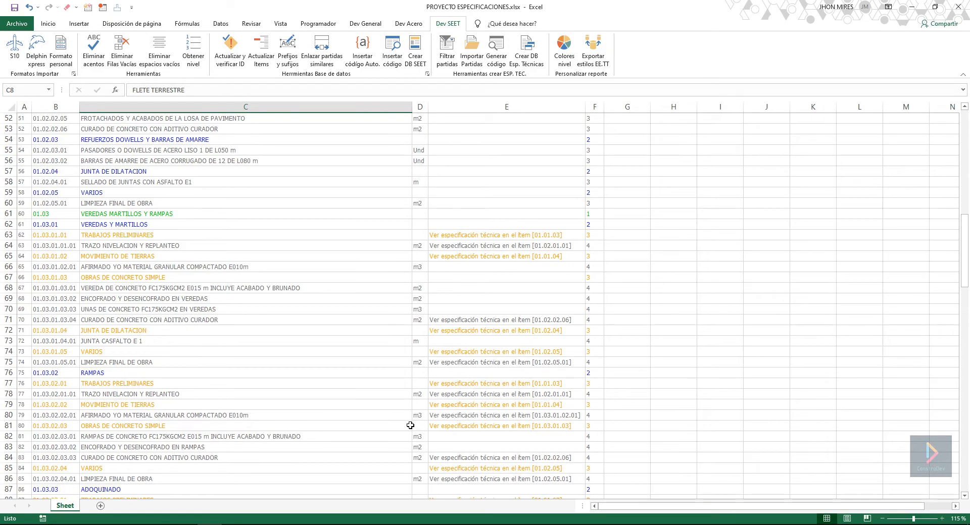
pyautogui.scroll(-19, 410, 425)
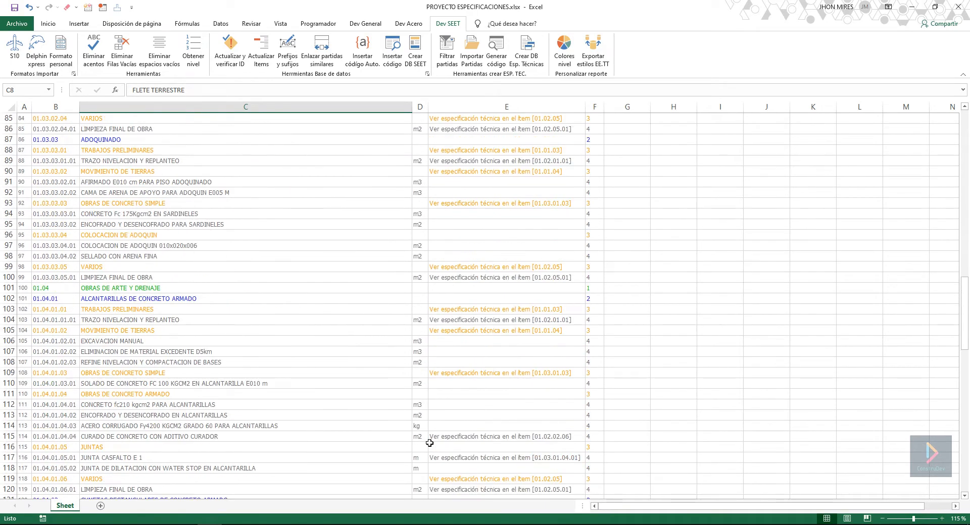
pyautogui.scroll(-5, 432, 441)
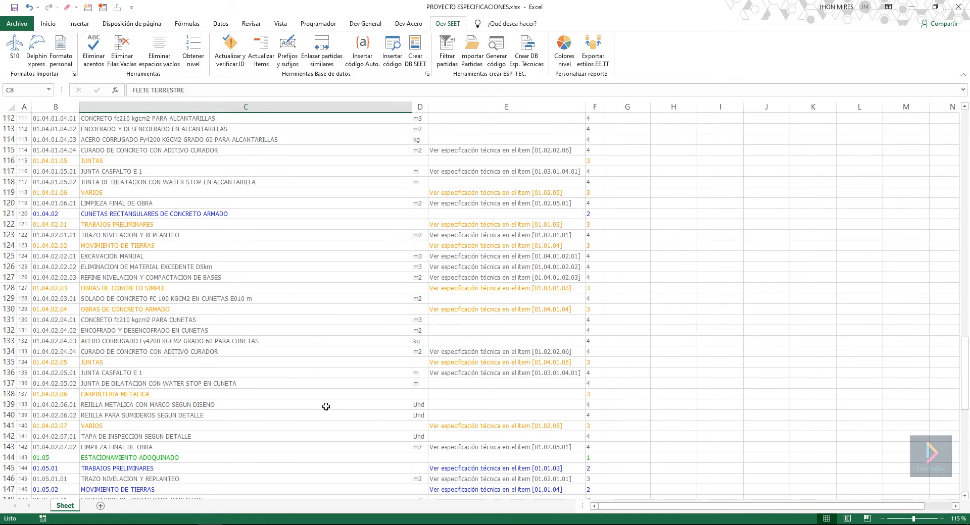
pyautogui.scroll(20, 326, 407)
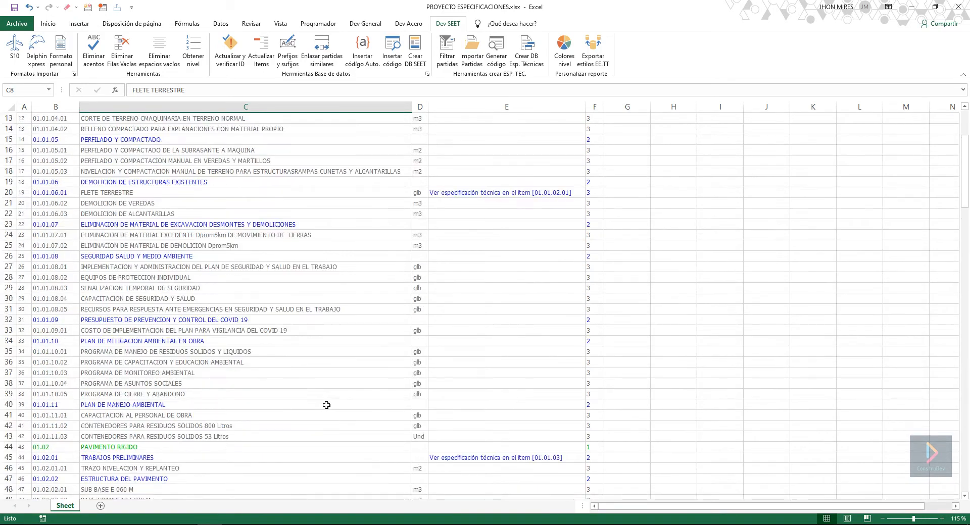
pyautogui.scroll(4, 326, 405)
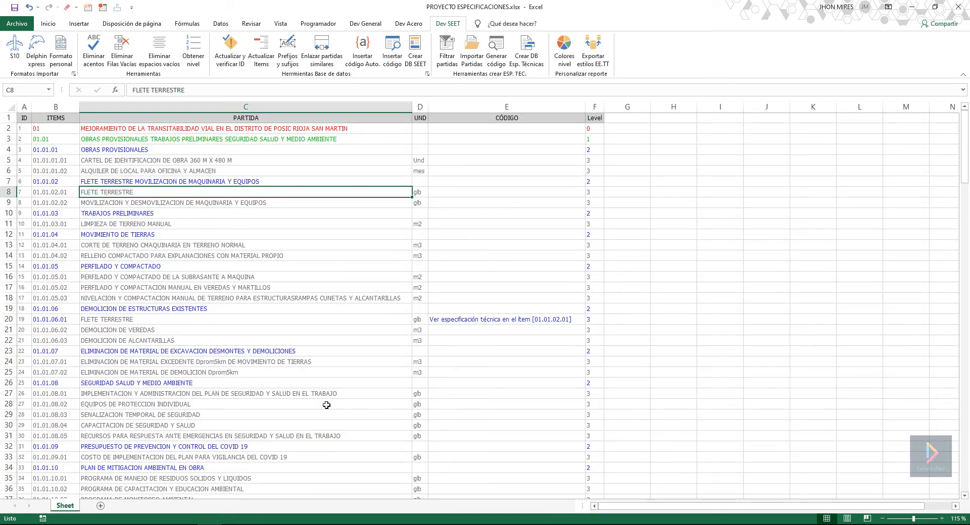
pyautogui.click(110, 321)
pyautogui.moveTo(57, 321); pyautogui.dragTo(384, 321)
pyautogui.click(490, 340)
pyautogui.click(442, 320)
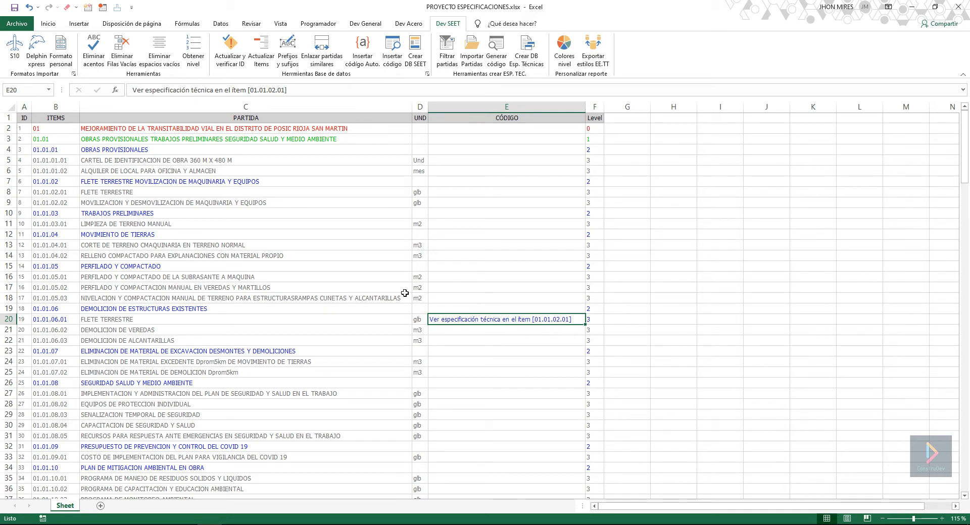
pyautogui.click(42, 194)
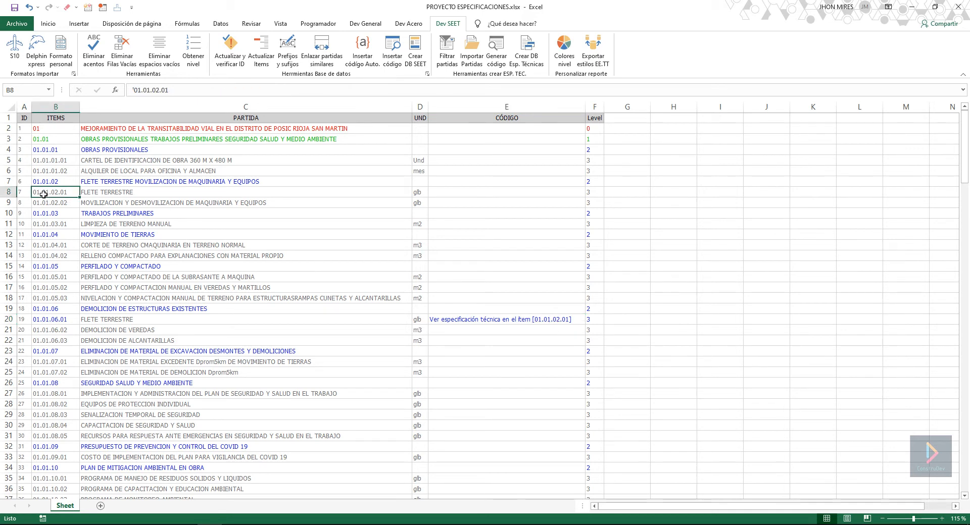
pyautogui.click(123, 200)
pyautogui.click(536, 321)
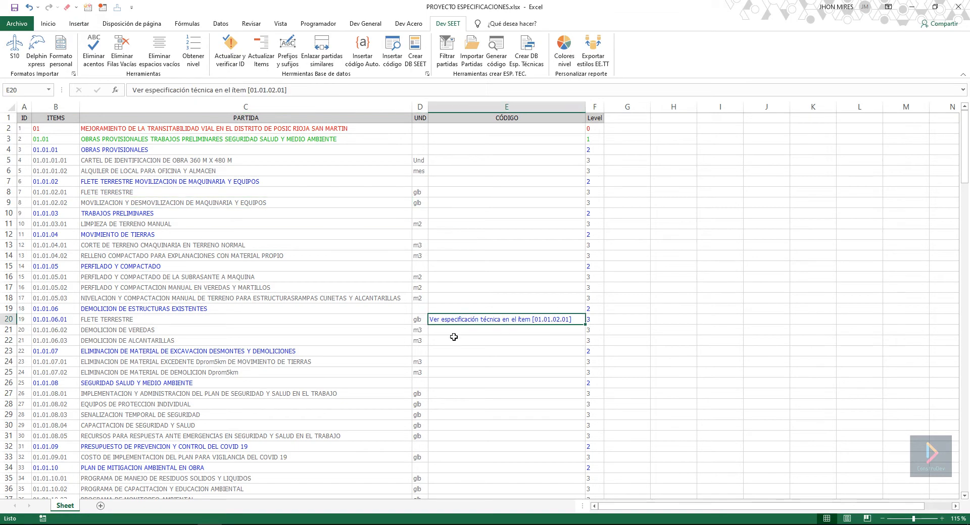
# Trace the CÓDIGO reference of TRABAJOS PRELIMINARES in row 45 back to the partida of the same name in row 10
pyautogui.scroll(-4, 473, 416)
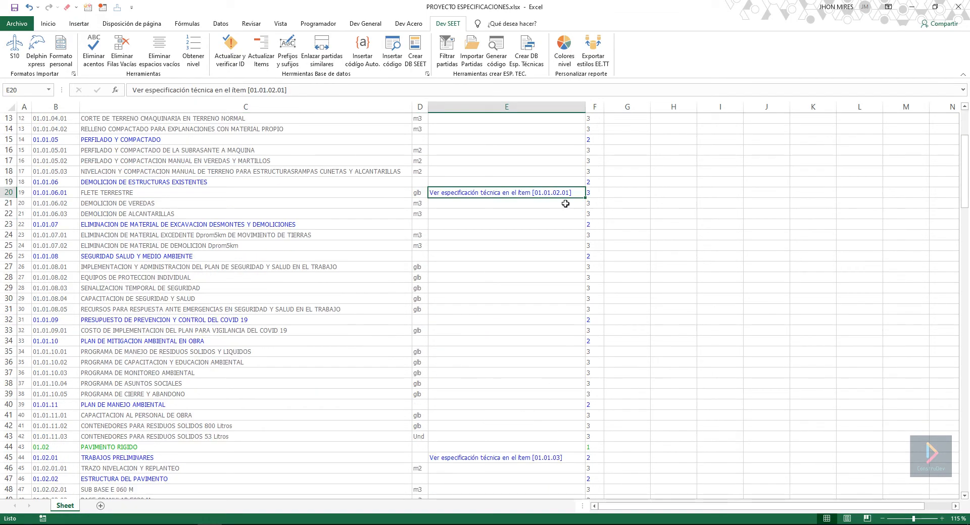
pyautogui.scroll(-10, 530, 449)
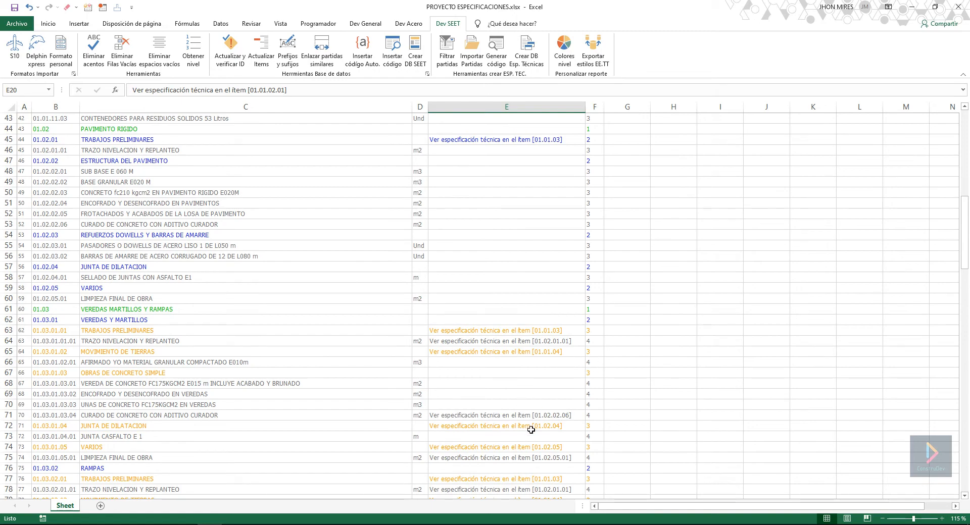
pyautogui.scroll(-11, 533, 442)
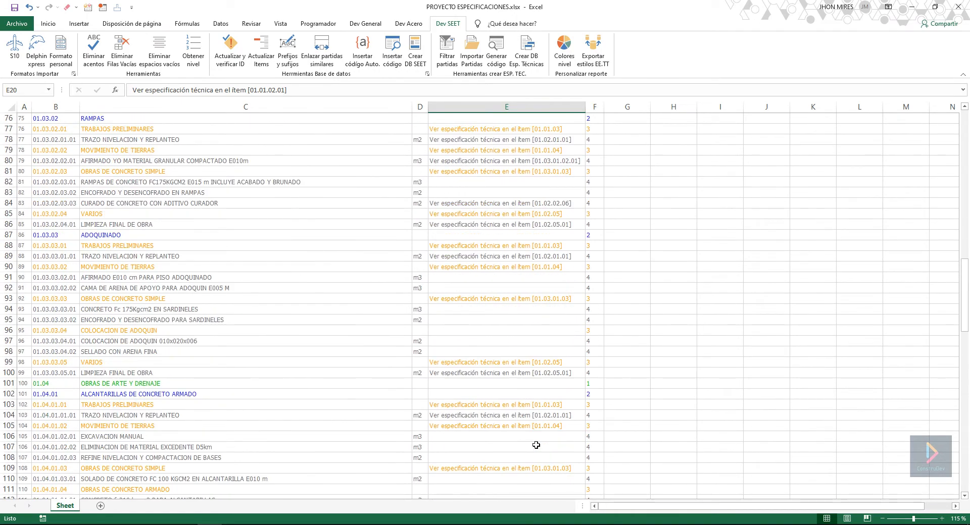
pyautogui.scroll(18, 536, 445)
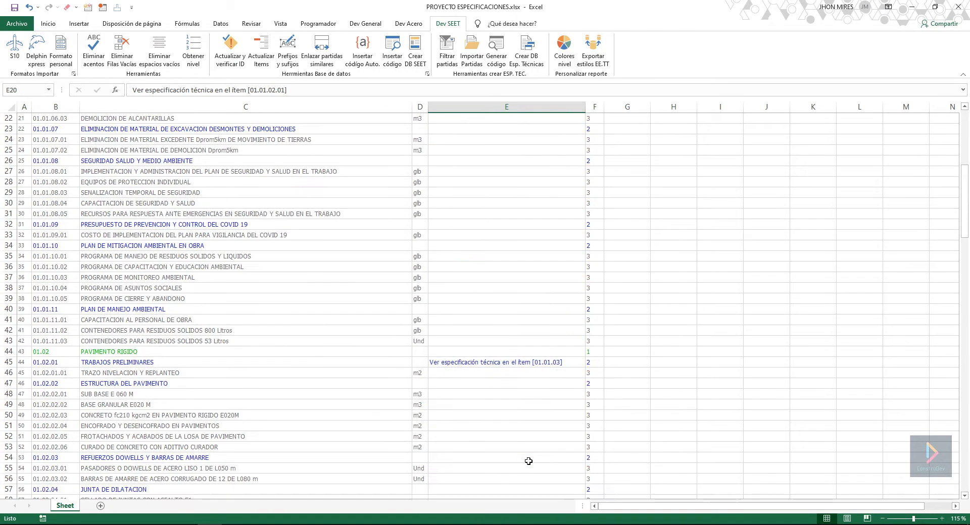
pyautogui.scroll(3, 529, 461)
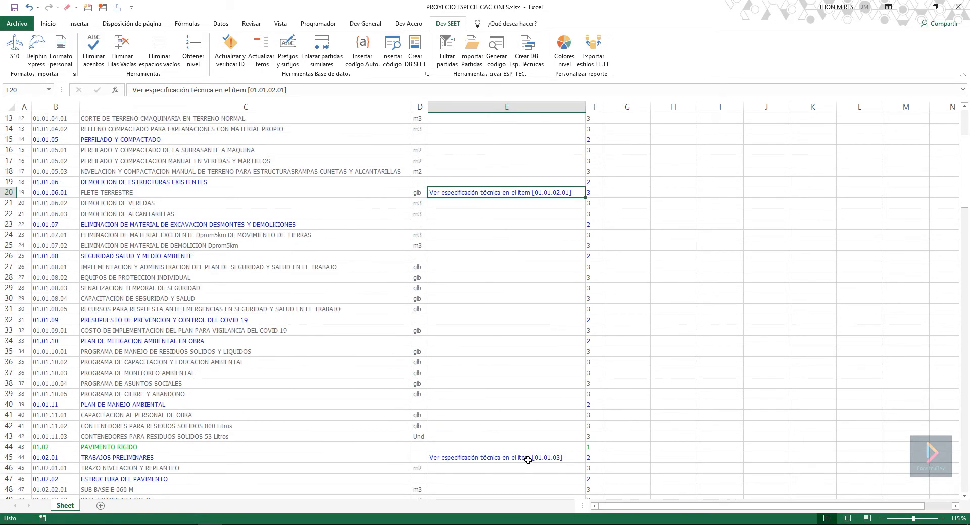
pyautogui.scroll(3, 527, 461)
pyautogui.scroll(-4, 528, 460)
pyautogui.click(538, 428)
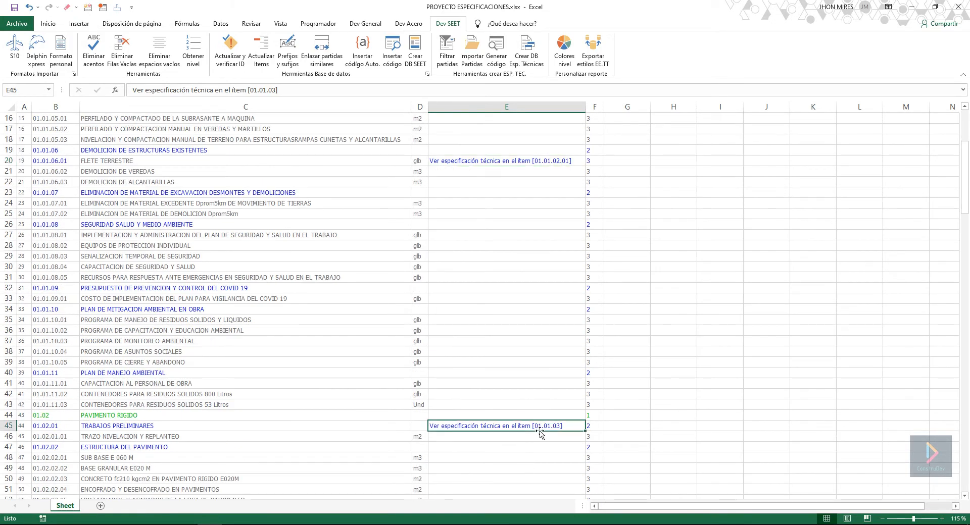
pyautogui.click(157, 426)
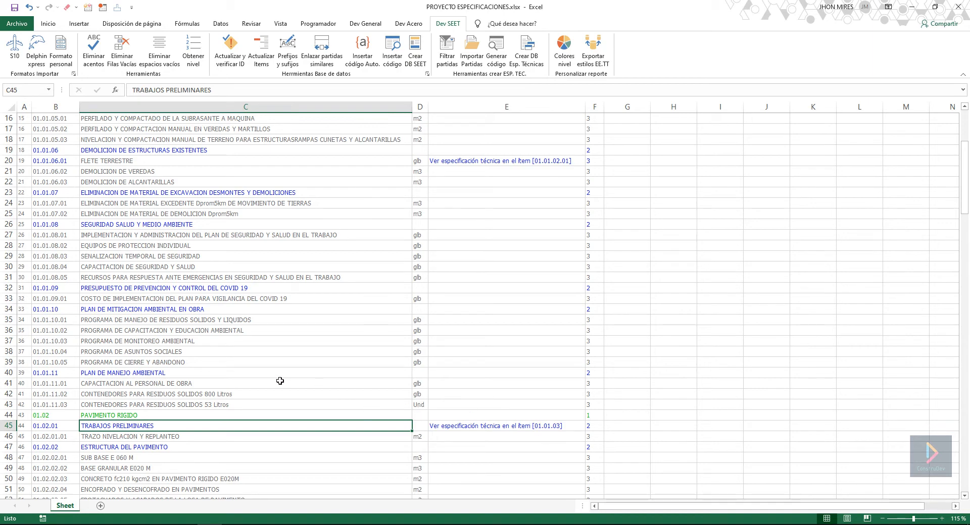
pyautogui.scroll(3, 279, 382)
pyautogui.scroll(2, 127, 272)
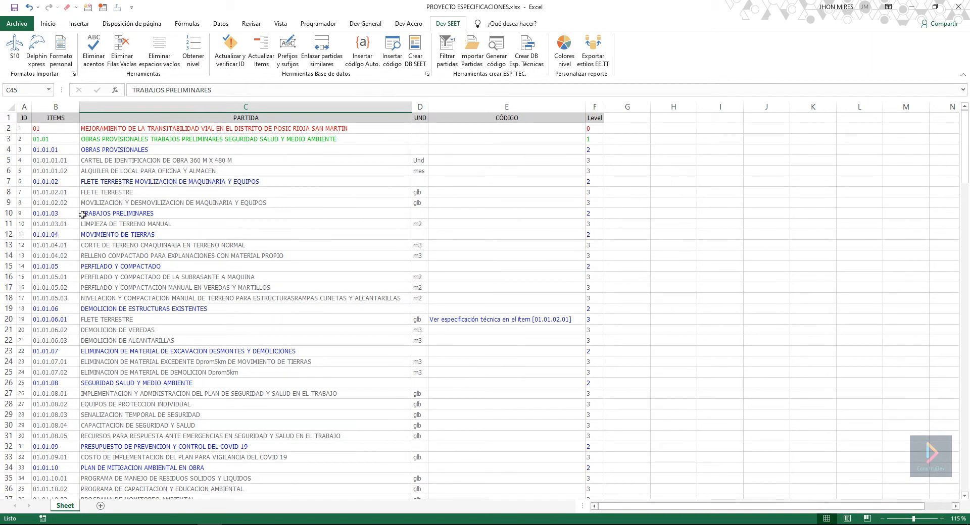
pyautogui.click(104, 215)
pyautogui.moveTo(50, 216); pyautogui.dragTo(368, 214)
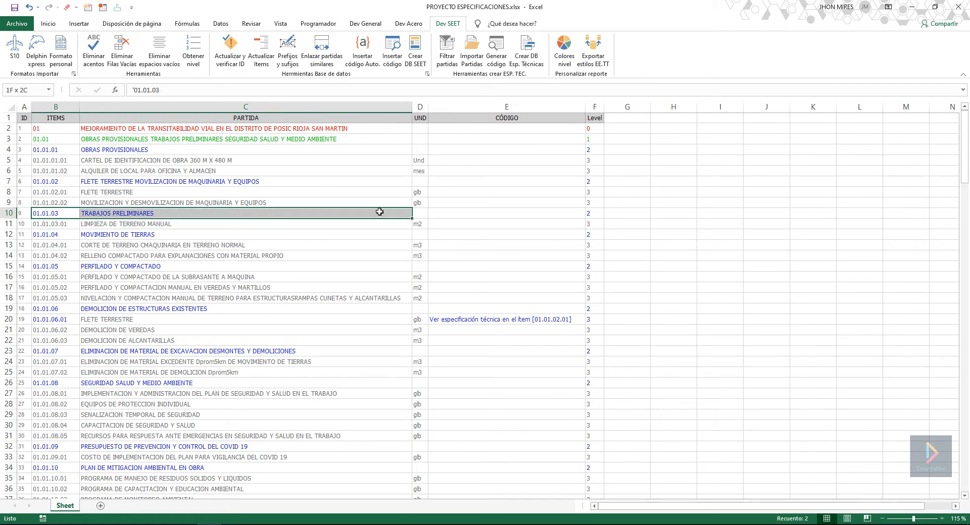
# Examine the references of the repeated partidas further down and the CÓDIGO cells of the first partidas in the list
pyautogui.scroll(-3, 321, 376)
pyautogui.scroll(-16, 321, 375)
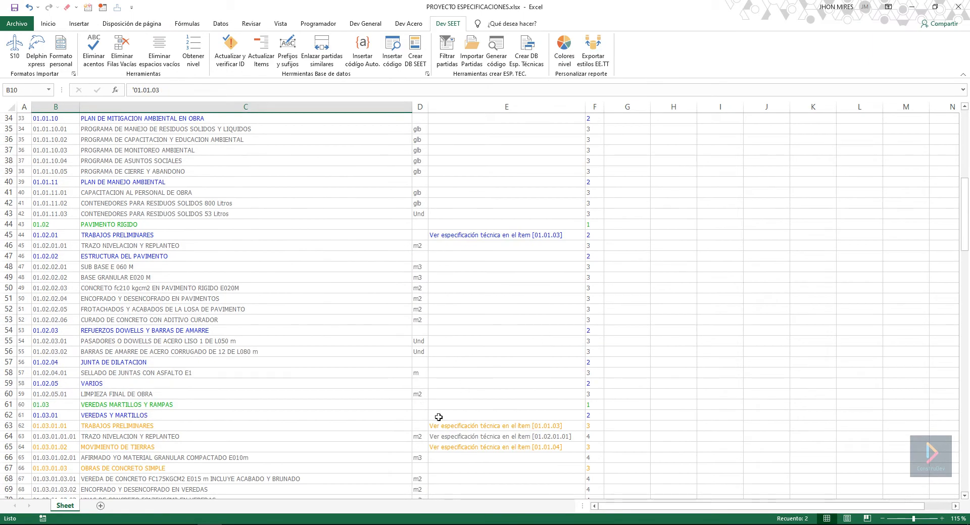
pyautogui.scroll(-2, 420, 444)
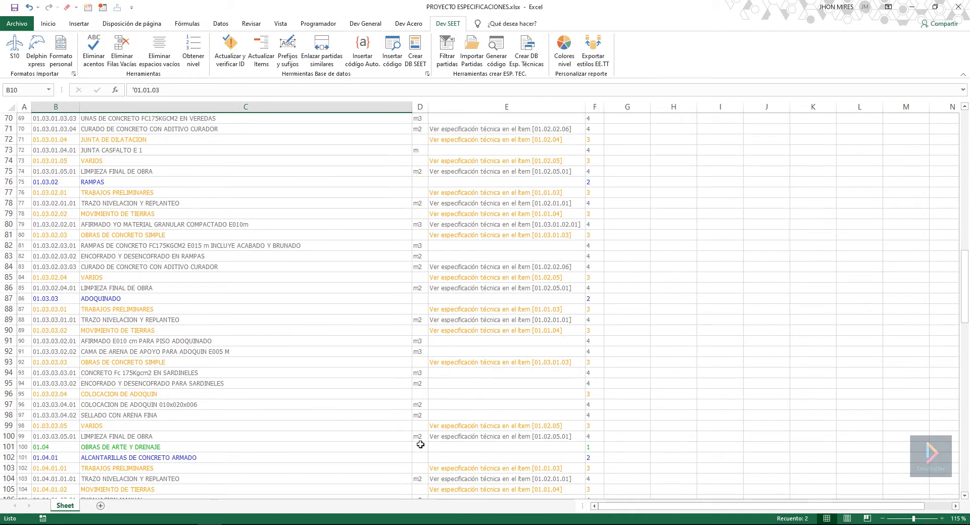
pyautogui.scroll(20, 421, 443)
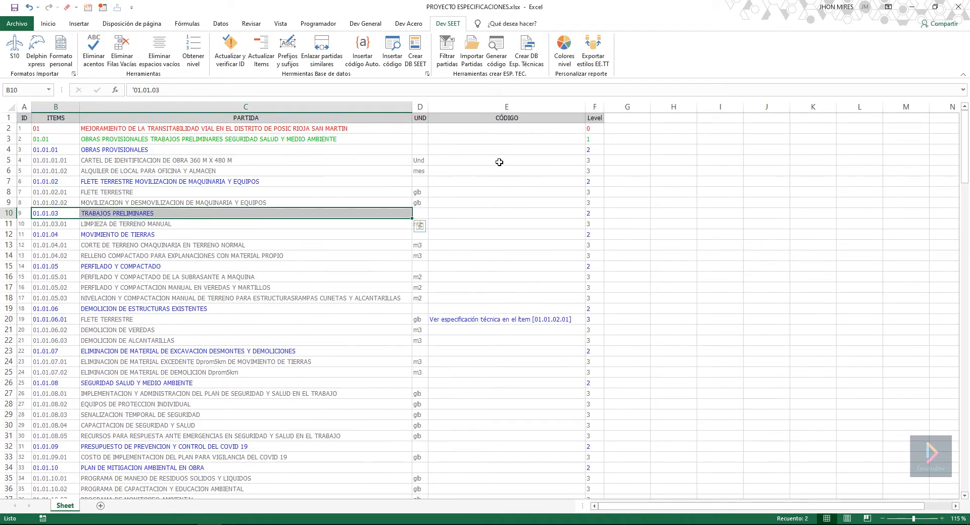
pyautogui.click(488, 133)
pyautogui.click(481, 224)
pyautogui.click(462, 131)
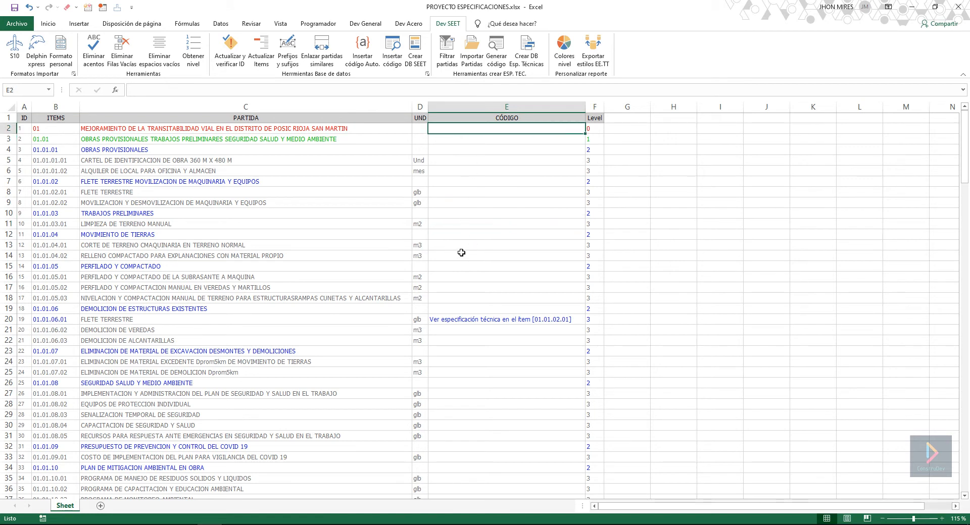
pyautogui.click(459, 255)
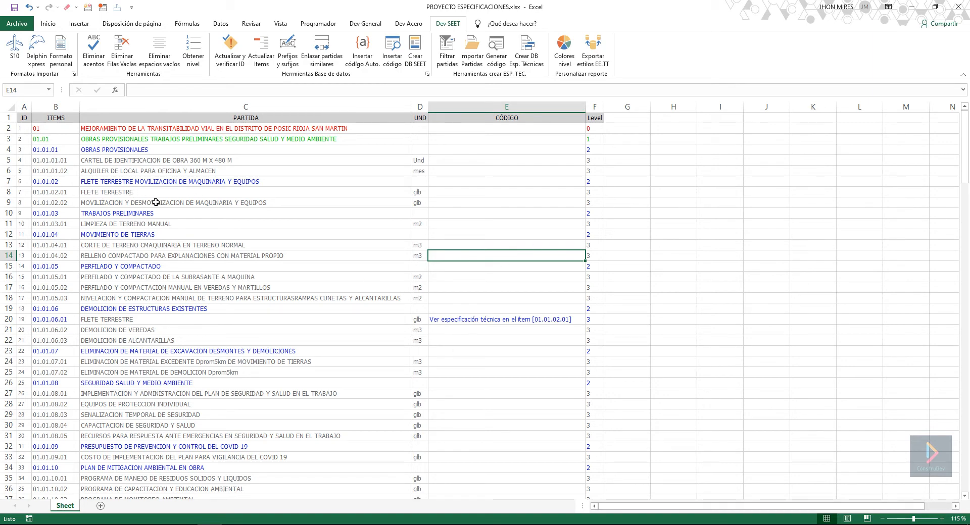
pyautogui.scroll(-4, 471, 406)
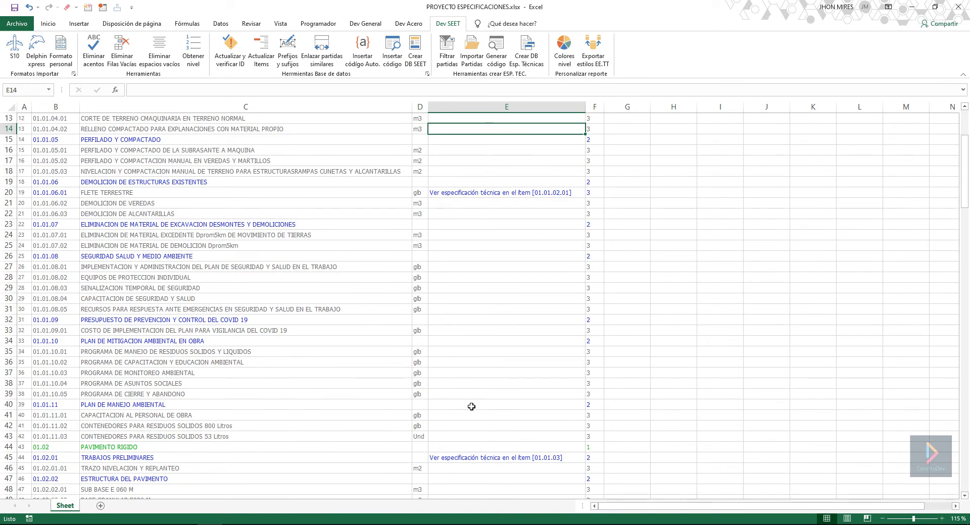
pyautogui.scroll(4, 472, 407)
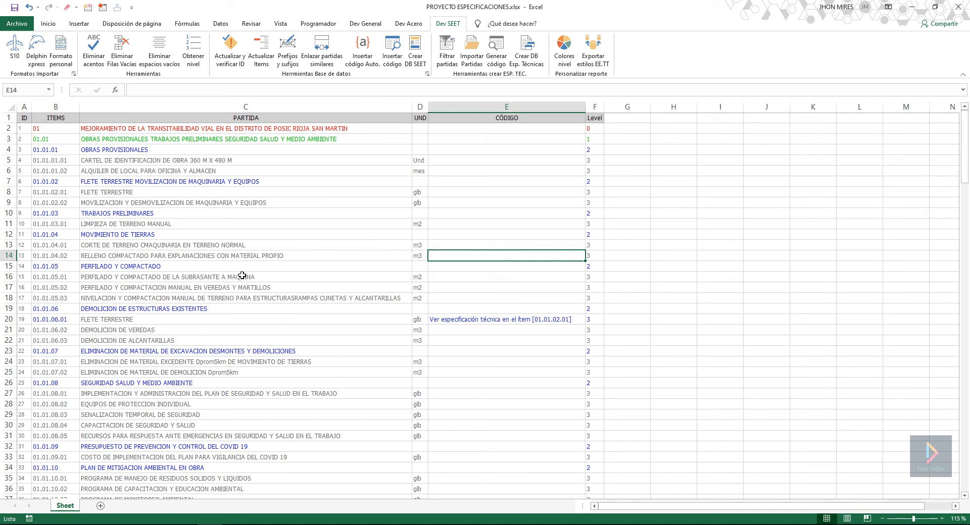
# Check LIMPIEZA DE TERRENO MANUAL in row 11, and select C20:E20 to compare the repeated FLETE TERRESTRE with row 8
pyautogui.click(286, 223)
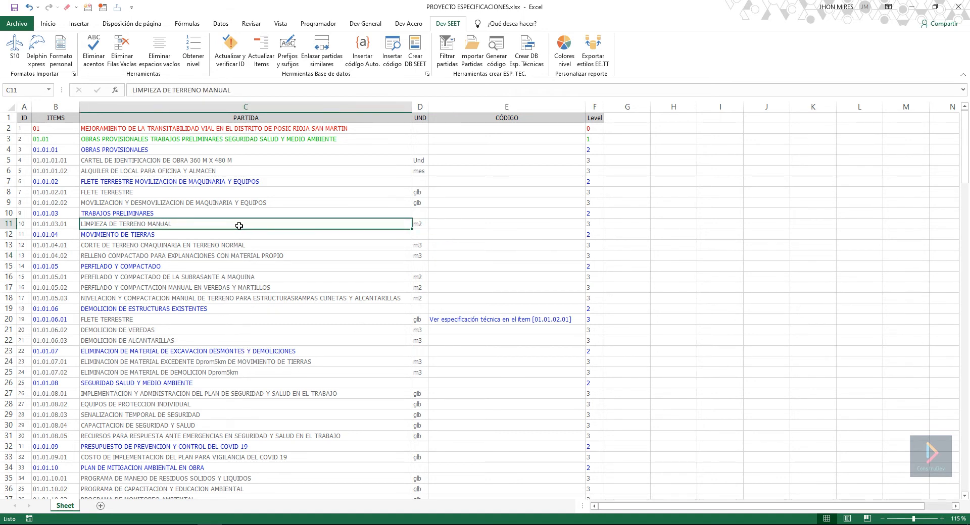
pyautogui.scroll(-6, 167, 349)
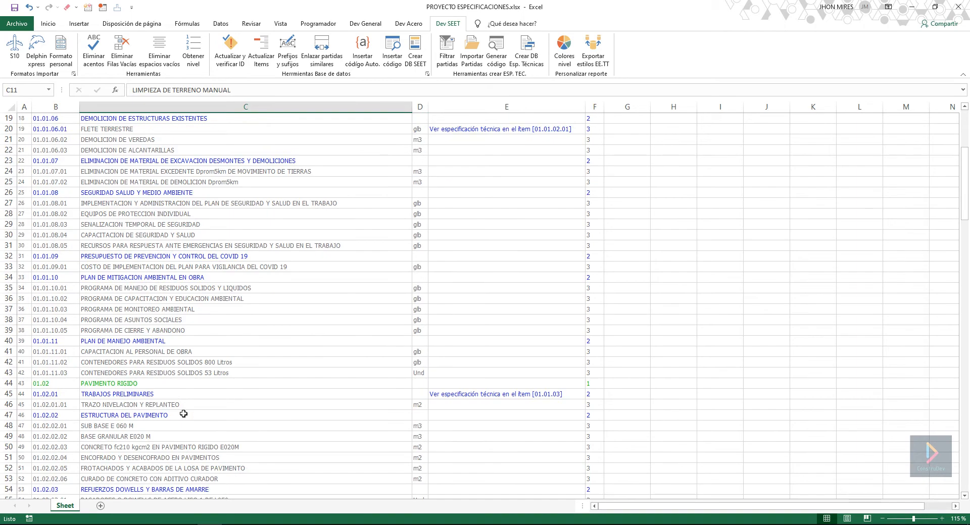
pyautogui.scroll(3, 184, 414)
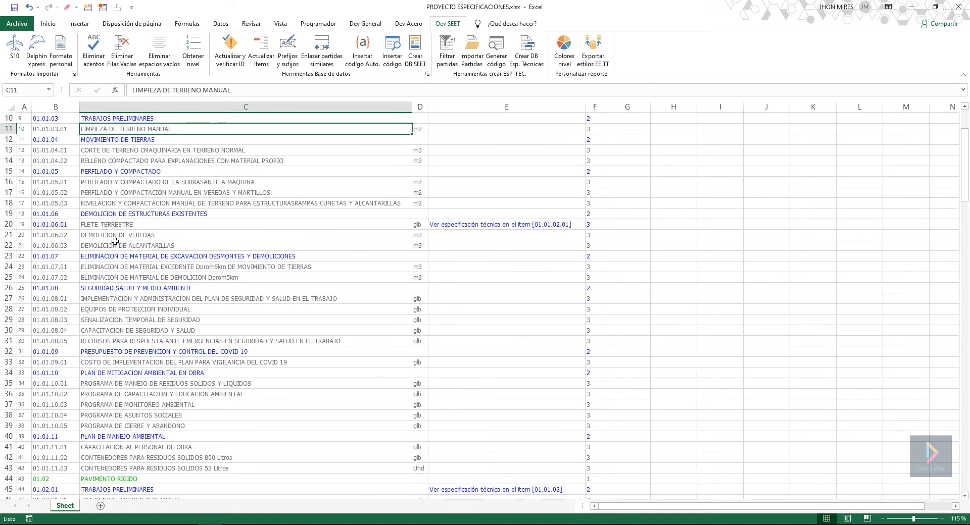
pyautogui.press('Down')
pyautogui.press('Down')
pyautogui.press('Down')
pyautogui.press('Down')
pyautogui.press('Down')
pyautogui.press('Down')
pyautogui.press('Down')
pyautogui.press('Down')
pyautogui.press('Down')
pyautogui.hotkey('shift', 'Right')
pyautogui.hotkey('shift', 'Right')
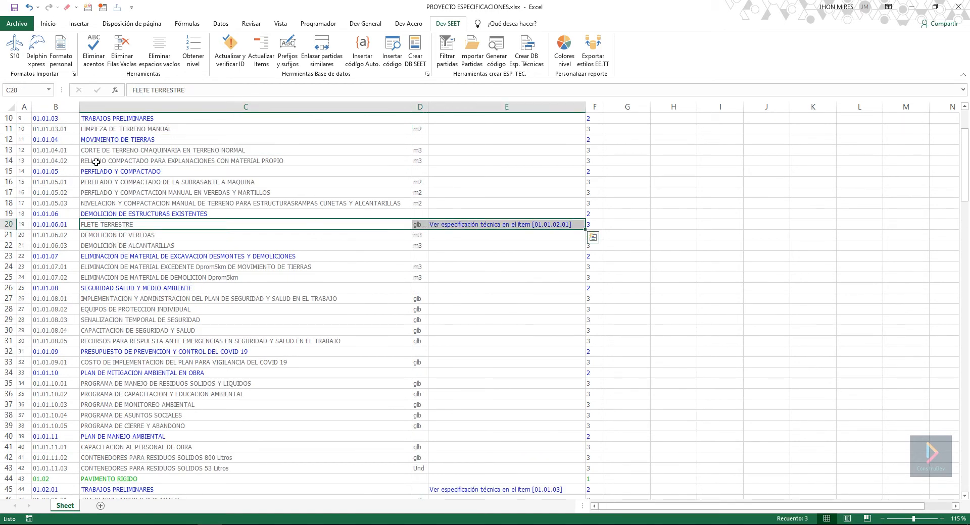
pyautogui.scroll(2, 110, 179)
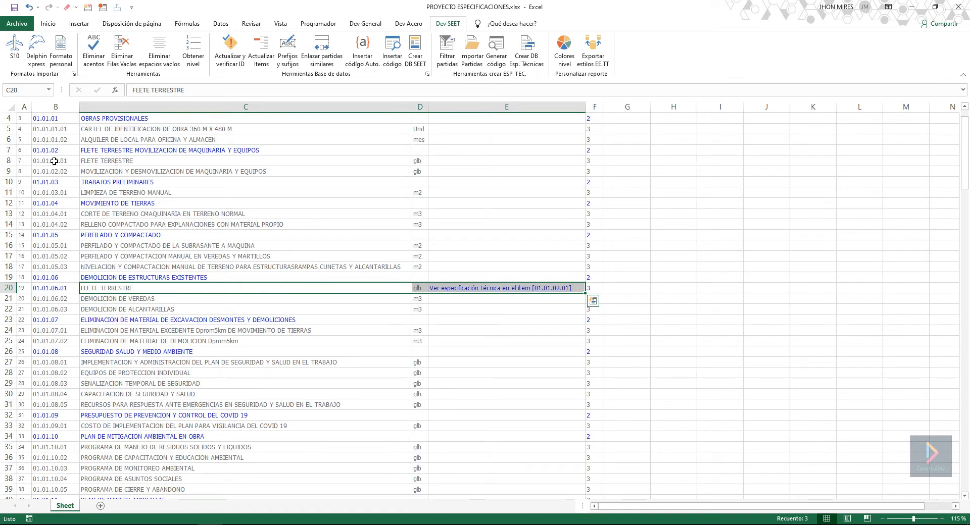
# Compare FLETE TERRESTRE in row 8 with its repeat in row 20, and review the CÓDIGO references of the repeated partidas down the list
pyautogui.moveTo(54, 162); pyautogui.dragTo(432, 161)
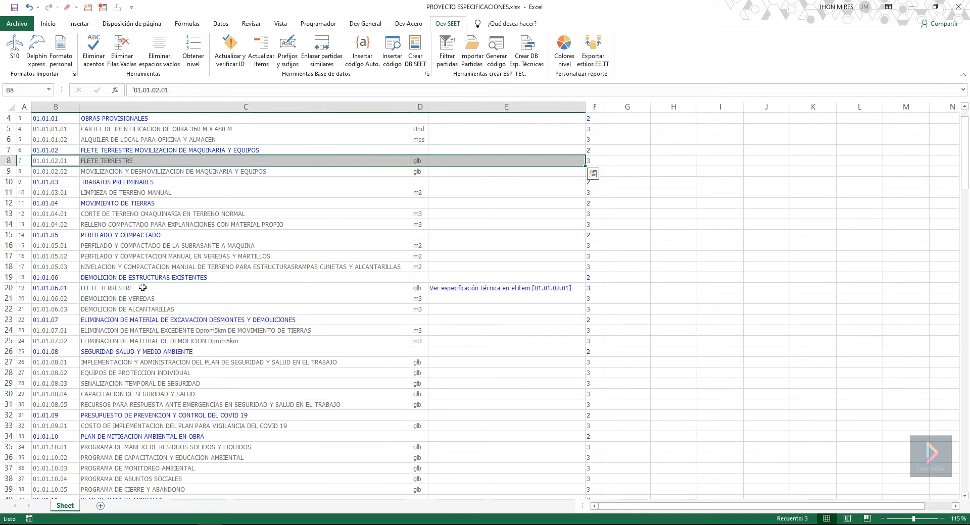
pyautogui.click(116, 278)
pyautogui.scroll(-13, 223, 410)
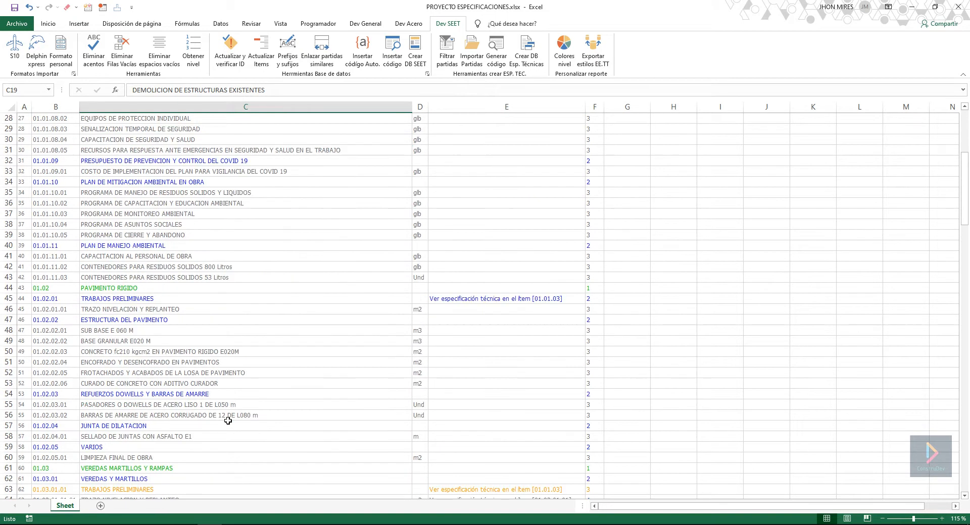
pyautogui.scroll(-14, 223, 453)
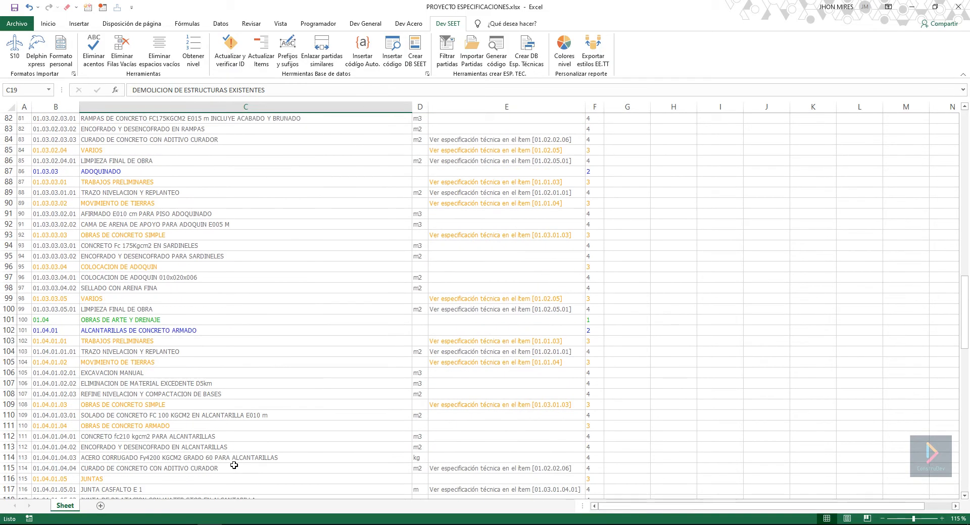
pyautogui.scroll(11, 234, 464)
pyautogui.scroll(17, 234, 464)
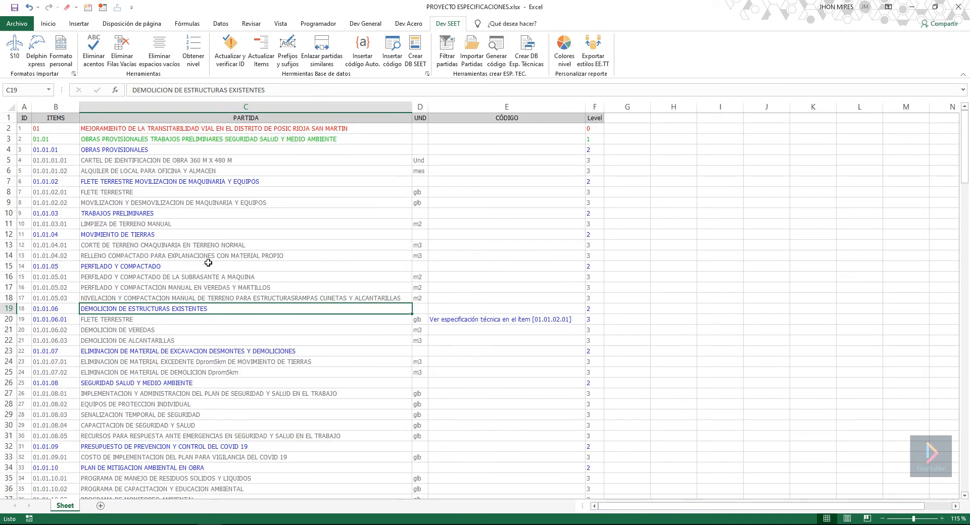
pyautogui.click(202, 247)
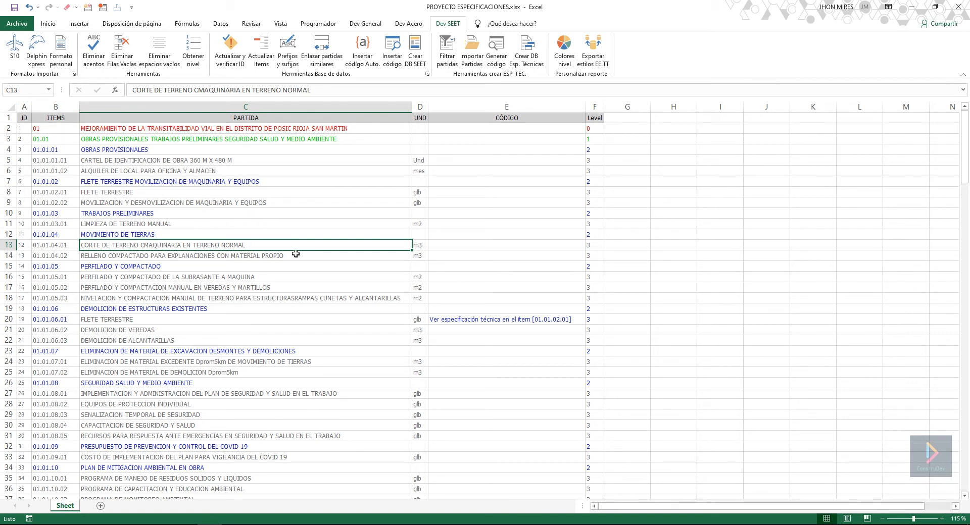
# Filter the unique partidas of the budget into a separate sheet with the Dev SEET partida filter
pyautogui.click(235, 223)
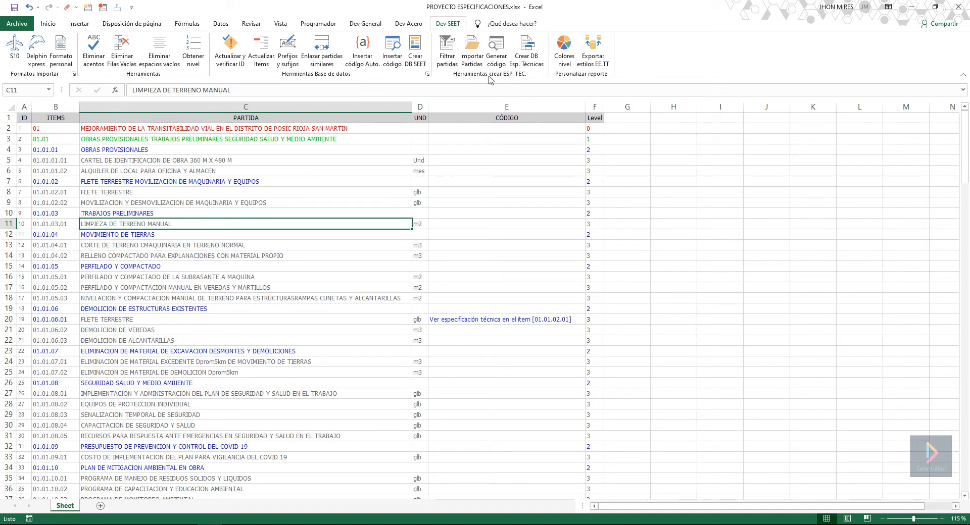
pyautogui.click(449, 62)
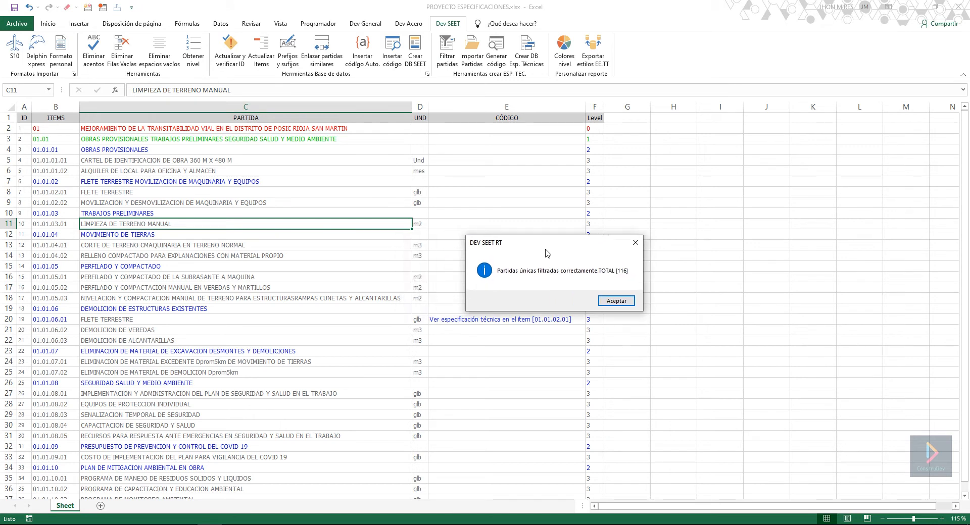
pyautogui.click(613, 302)
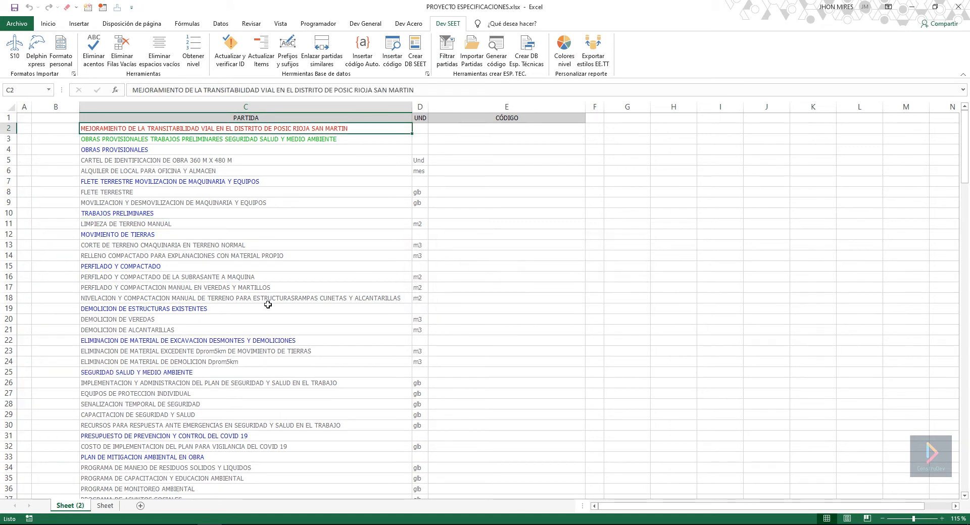
# Compare the filtered partidas in Sheet (2) with the full list and its repeated partidas in Sheet
pyautogui.scroll(-7, 106, 484)
pyautogui.click(105, 506)
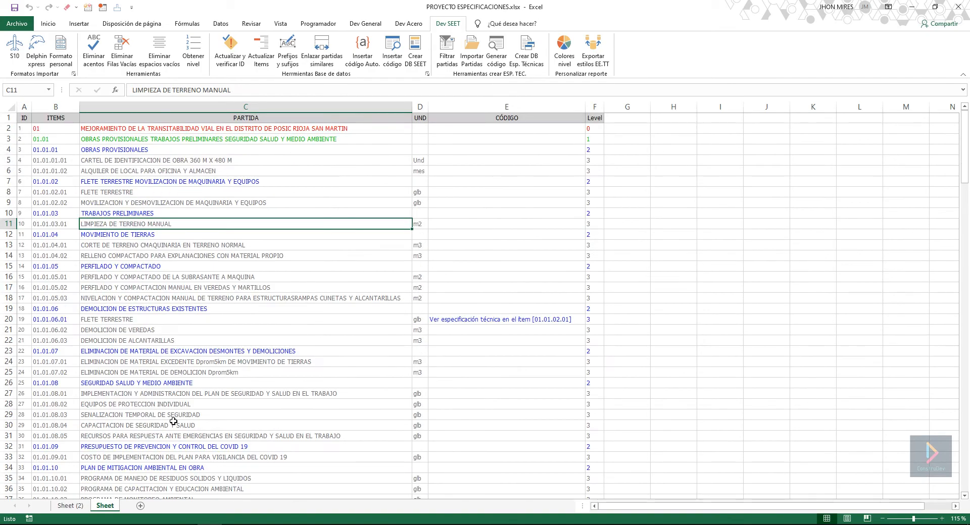
pyautogui.scroll(-15, 172, 435)
pyautogui.scroll(-15, 172, 435)
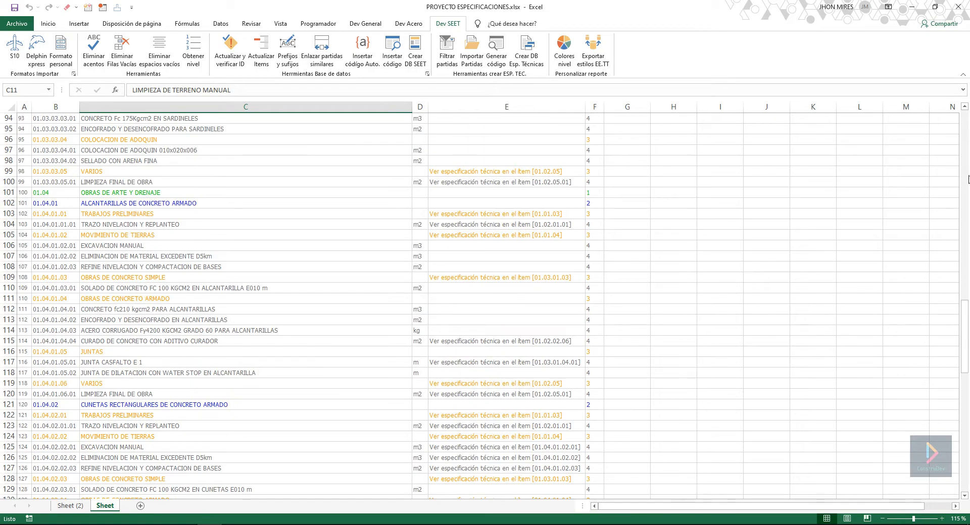
pyautogui.moveTo(965, 364); pyautogui.dragTo(953, 480)
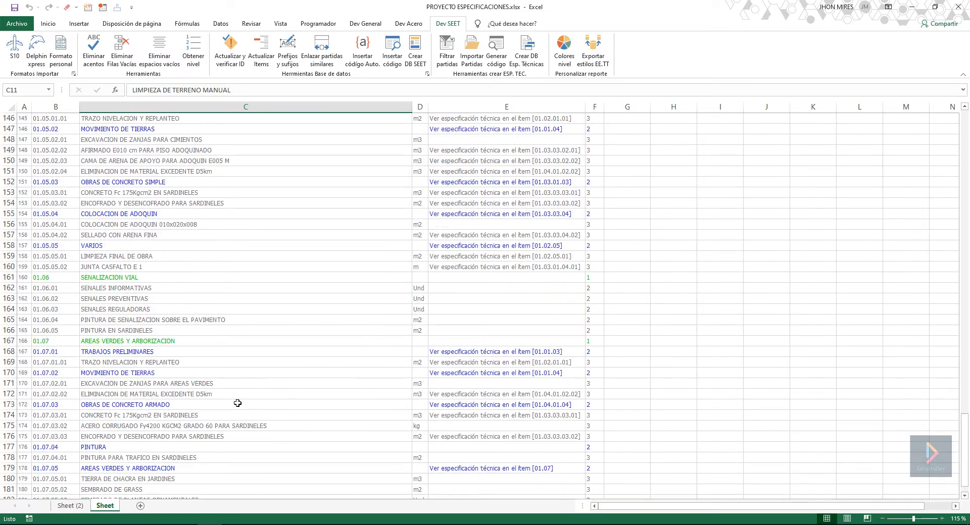
pyautogui.scroll(3, 238, 403)
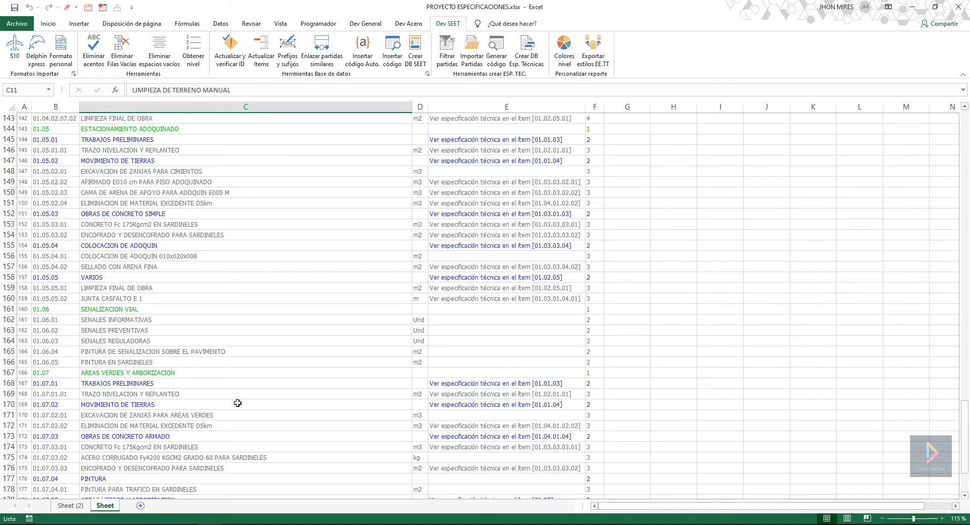
pyautogui.click(76, 507)
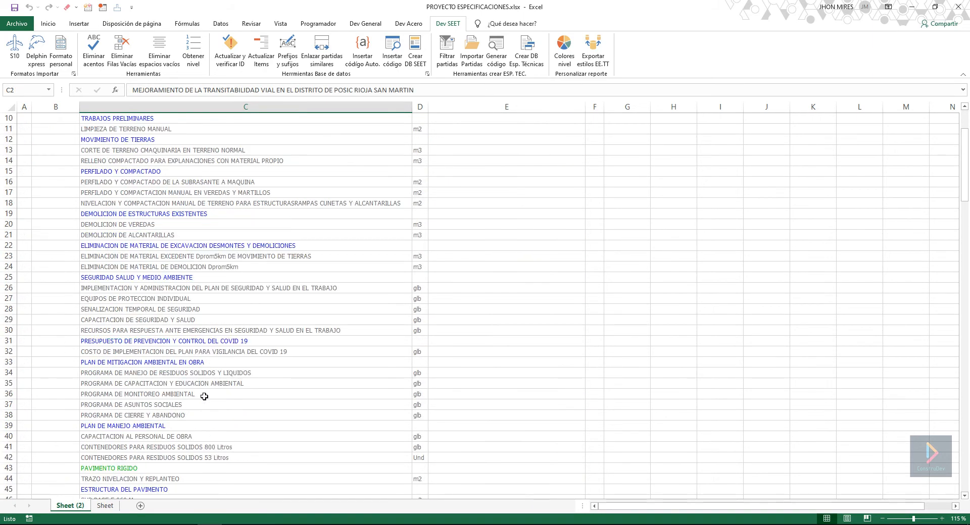
pyautogui.scroll(3, 204, 397)
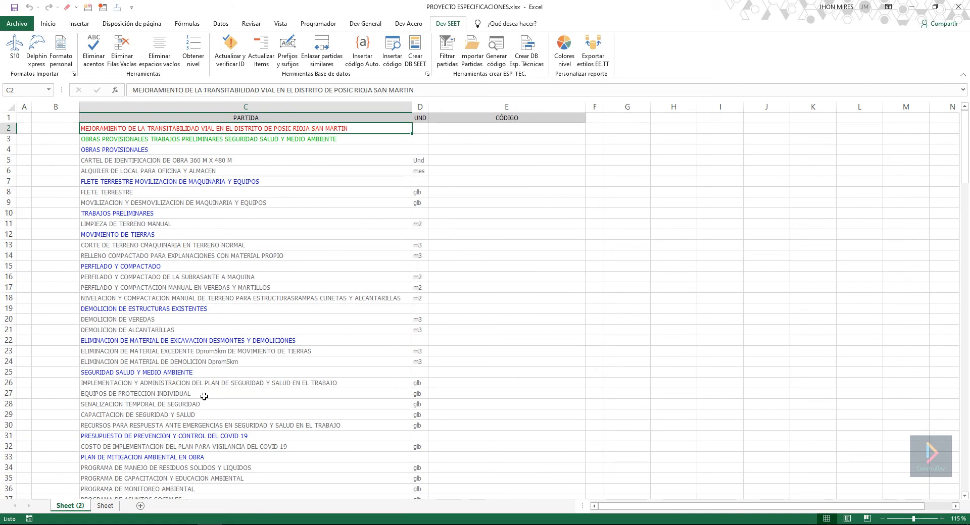
# Examine the first filtered partidas in Sheet (2) together with their CÓDIGO cells in column E
pyautogui.click(187, 185)
pyautogui.scroll(-4, 210, 363)
pyautogui.scroll(4, 237, 394)
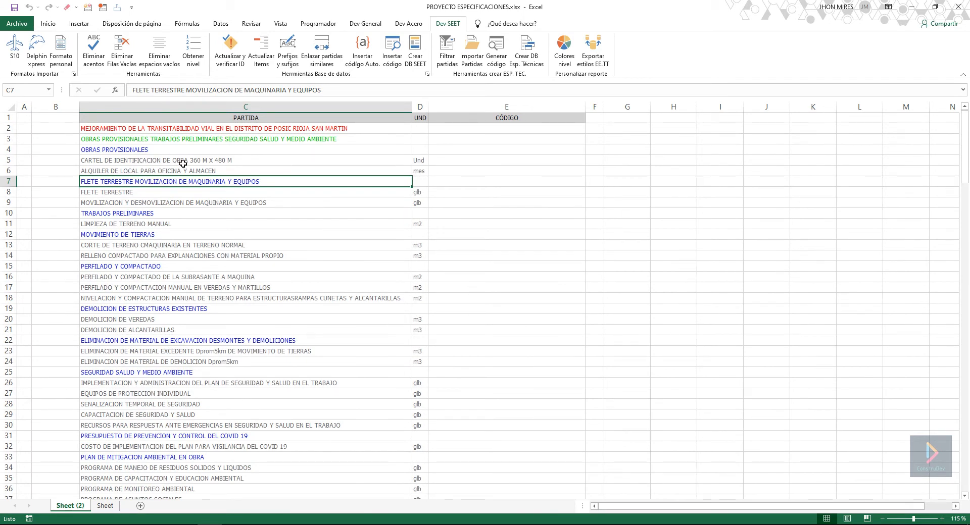
pyautogui.click(461, 137)
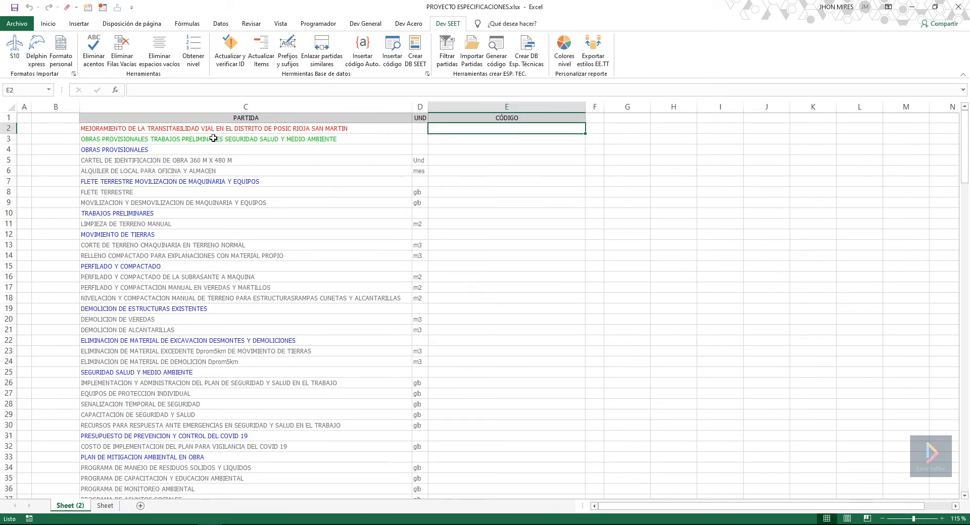
pyautogui.click(192, 137)
pyautogui.click(454, 136)
pyautogui.click(271, 128)
pyautogui.click(454, 135)
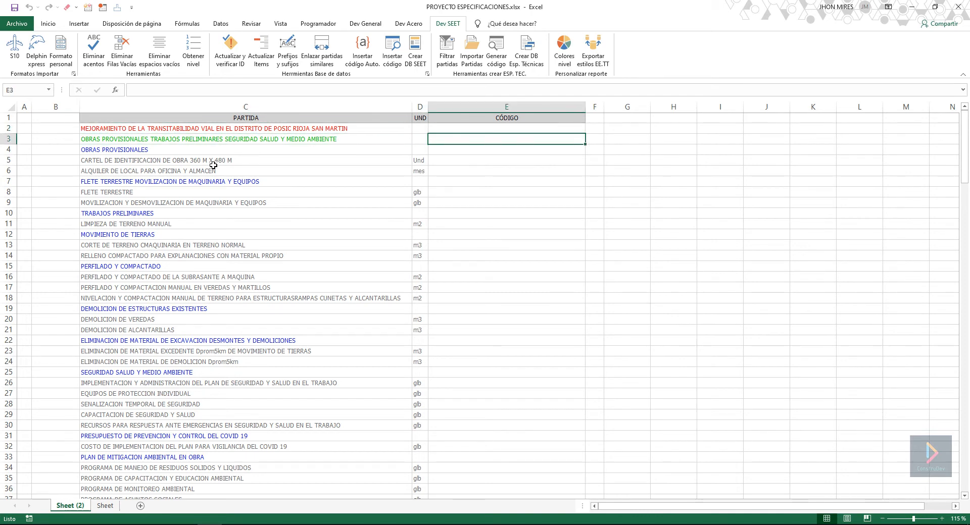
pyautogui.click(216, 162)
pyautogui.click(492, 129)
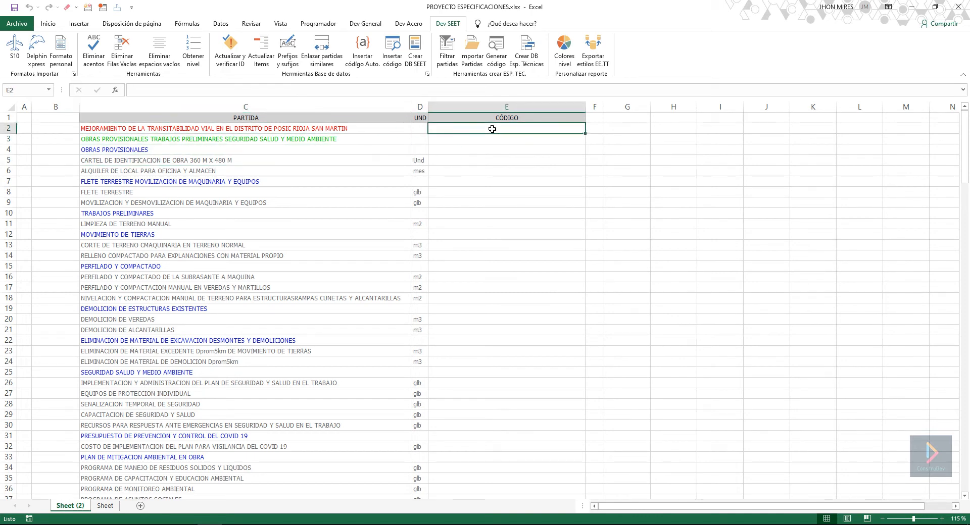
pyautogui.click(656, 124)
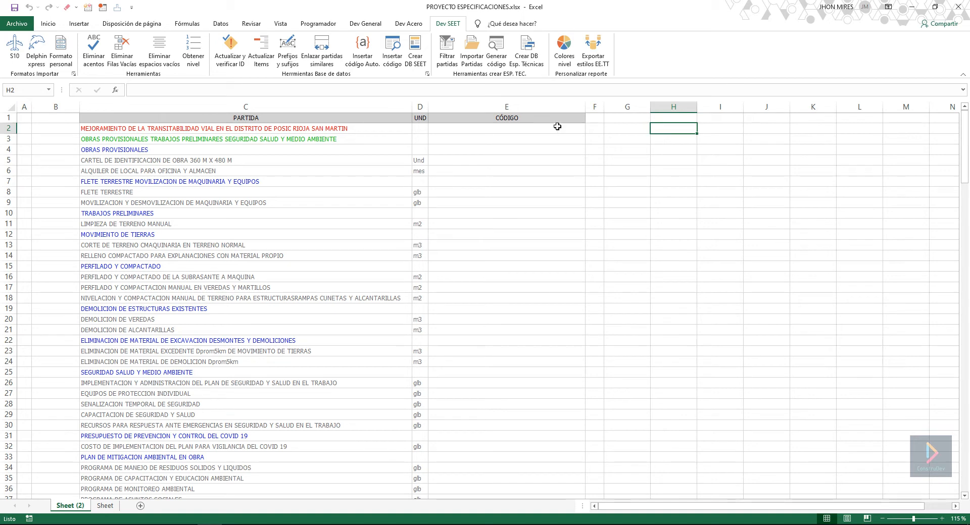
pyautogui.click(480, 128)
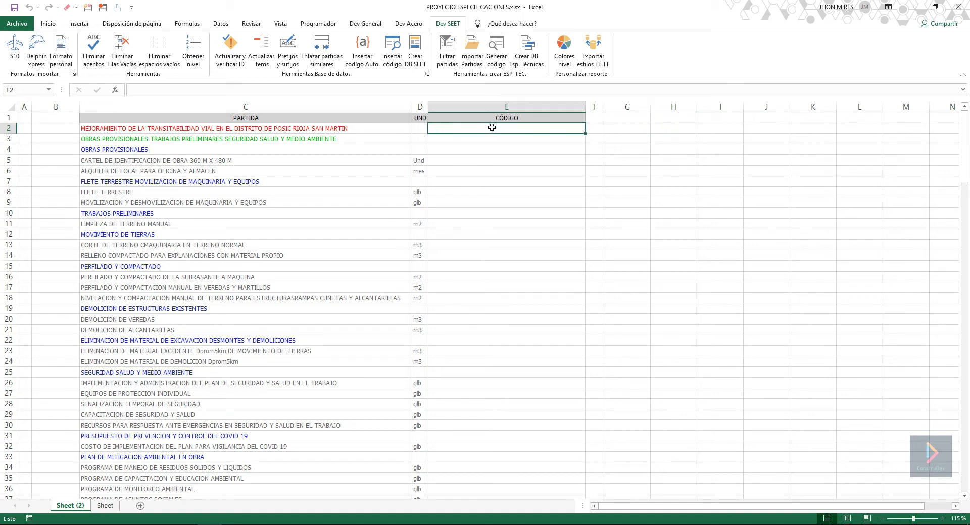
pyautogui.click(667, 130)
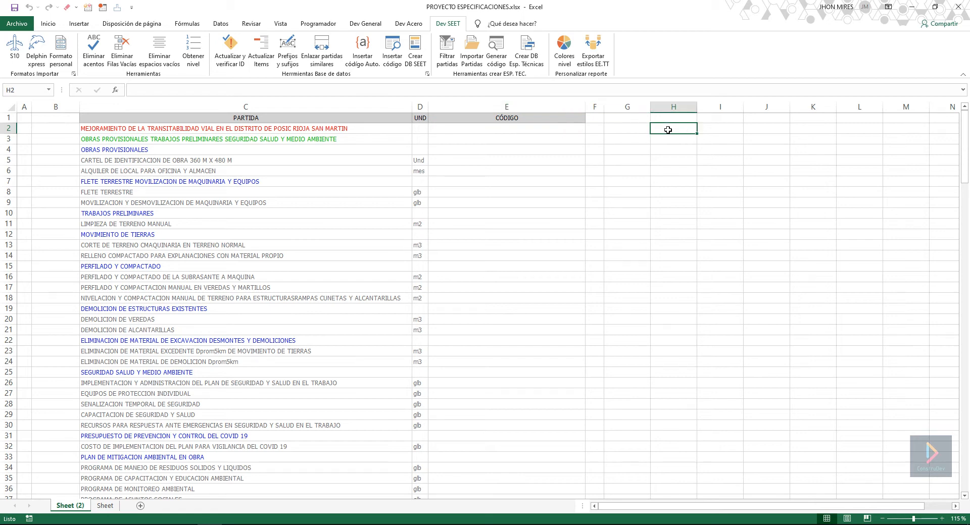
pyautogui.click(497, 132)
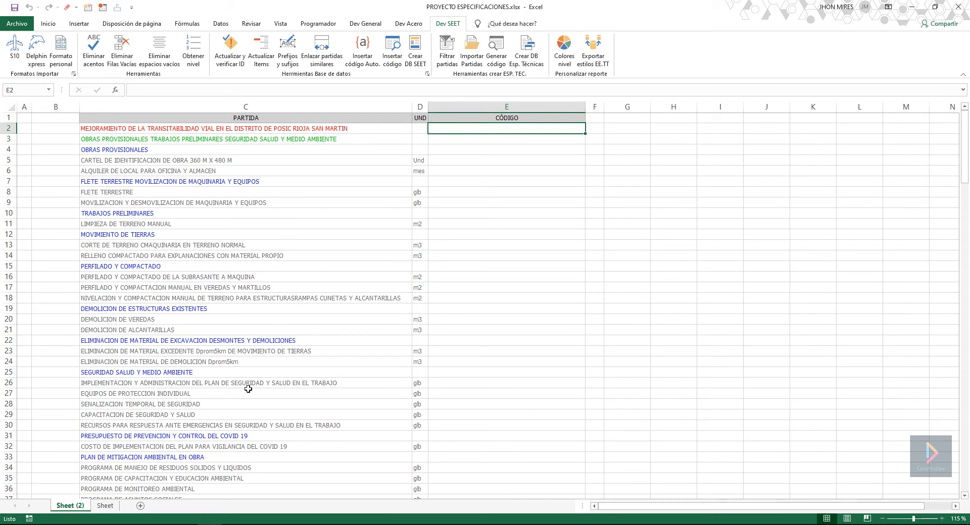
pyautogui.scroll(-4, 250, 394)
pyautogui.scroll(4, 254, 410)
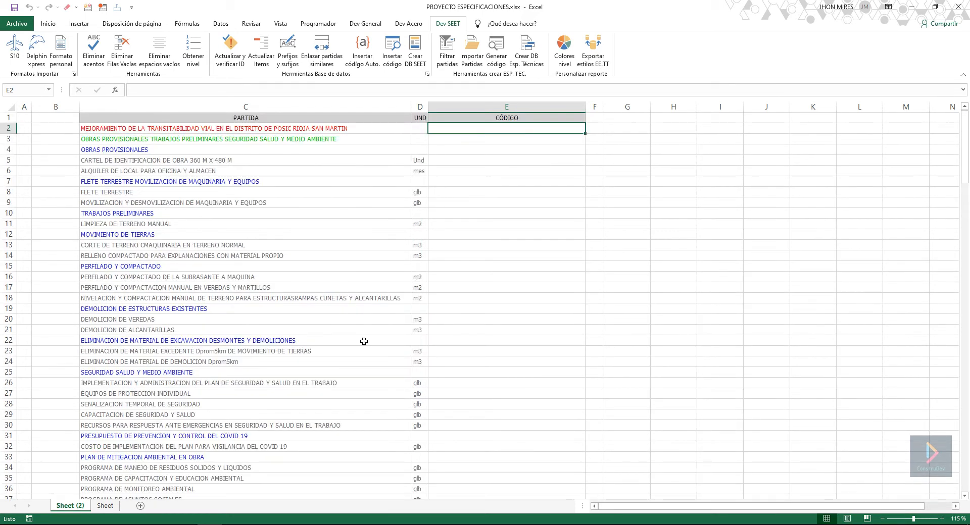
pyautogui.click(296, 242)
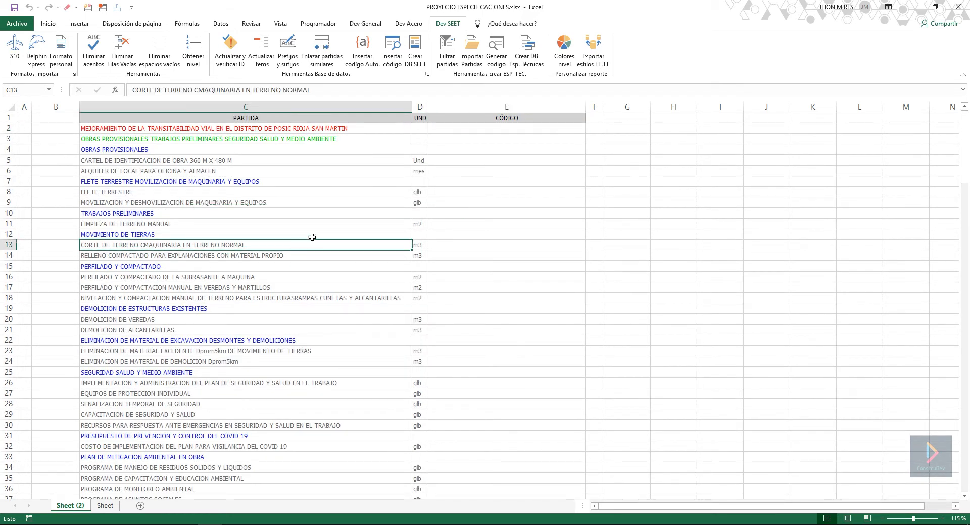
pyautogui.click(486, 141)
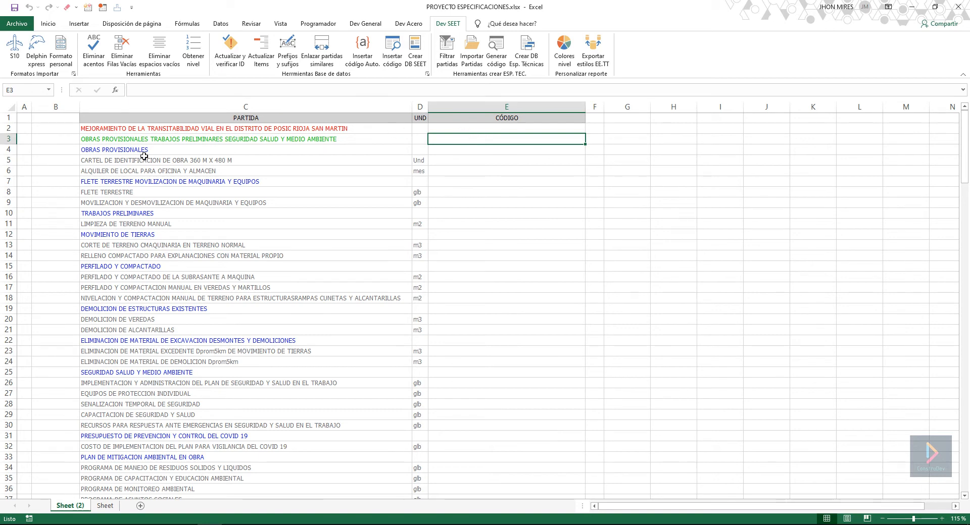
pyautogui.click(481, 130)
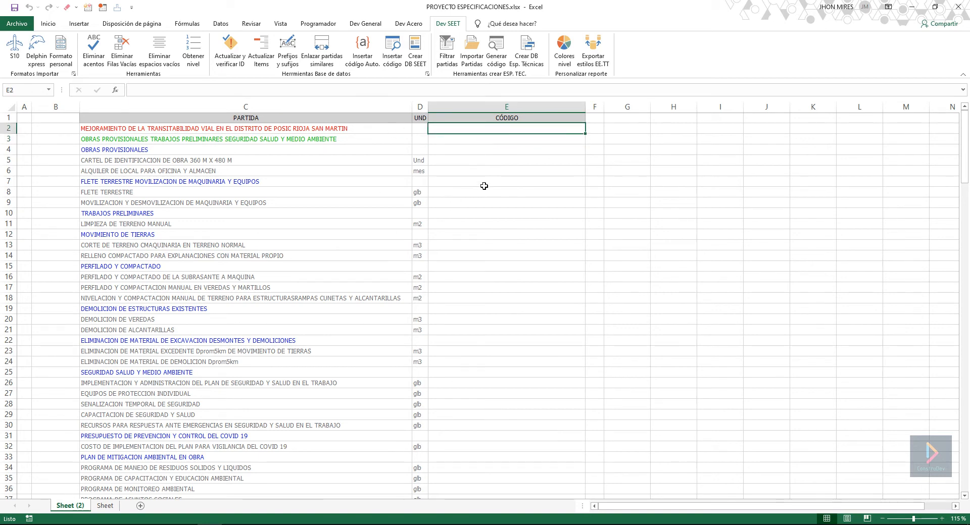
# Open the code generator for the filtered partidas and set the prefix to PRES10, keeping the form clear of the PARTIDA column
pyautogui.click(487, 162)
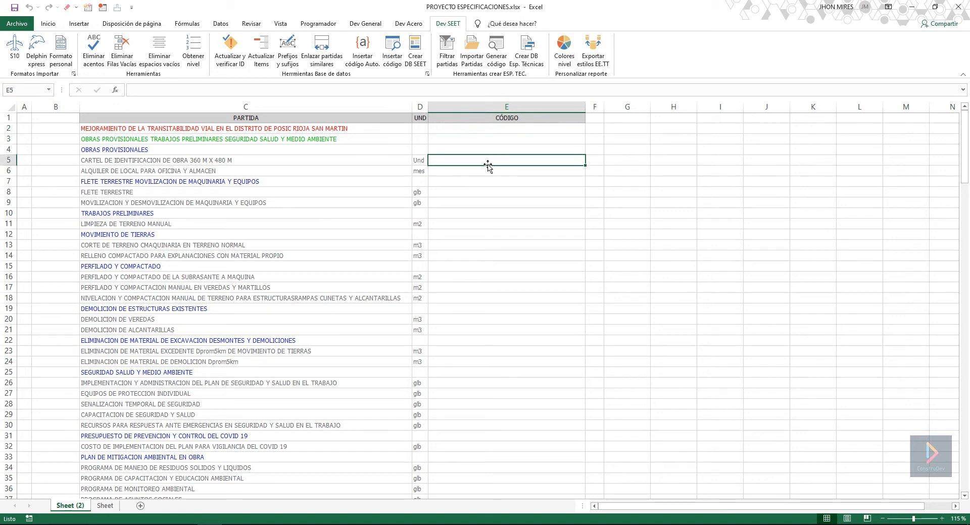
pyautogui.click(495, 60)
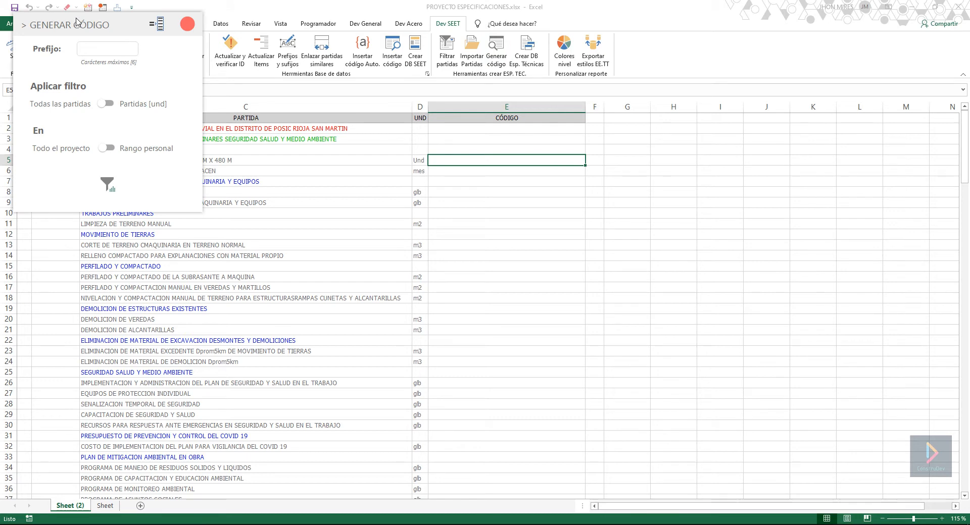
pyautogui.moveTo(76, 22); pyautogui.dragTo(362, 120)
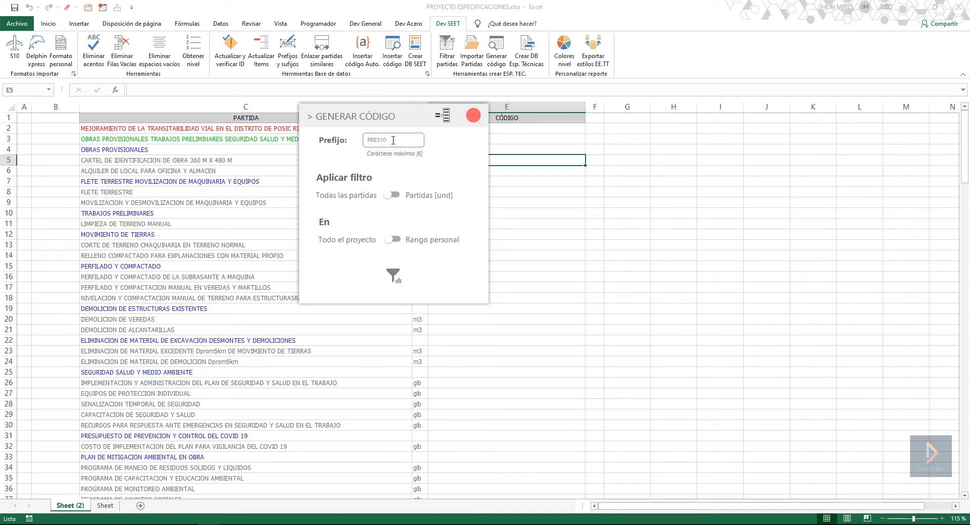
pyautogui.moveTo(391, 141); pyautogui.dragTo(355, 150)
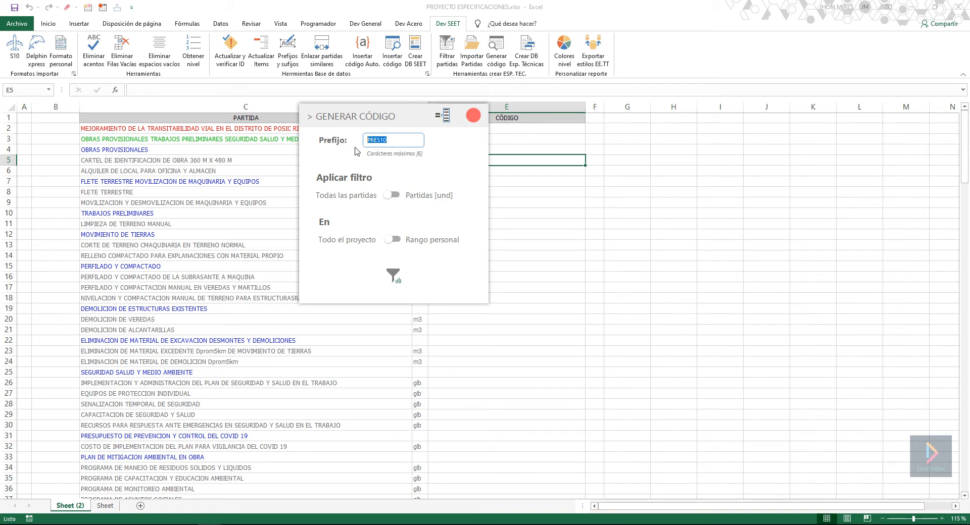
pyautogui.click(401, 140)
pyautogui.moveTo(350, 116); pyautogui.dragTo(547, 136)
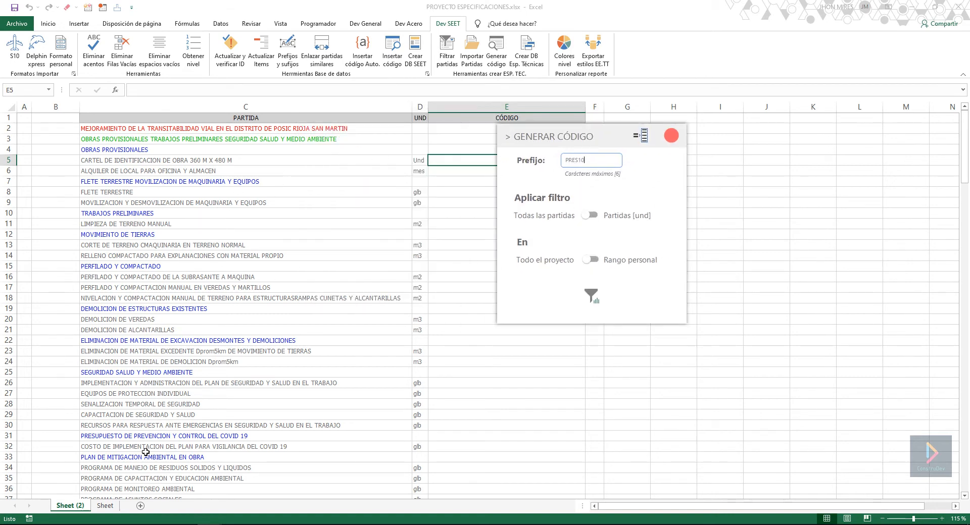
# Check the filtered partidas against the original list in Sheet, and return to the code generator form in Sheet (2)
pyautogui.scroll(-10, 171, 416)
pyautogui.scroll(10, 200, 414)
pyautogui.click(105, 506)
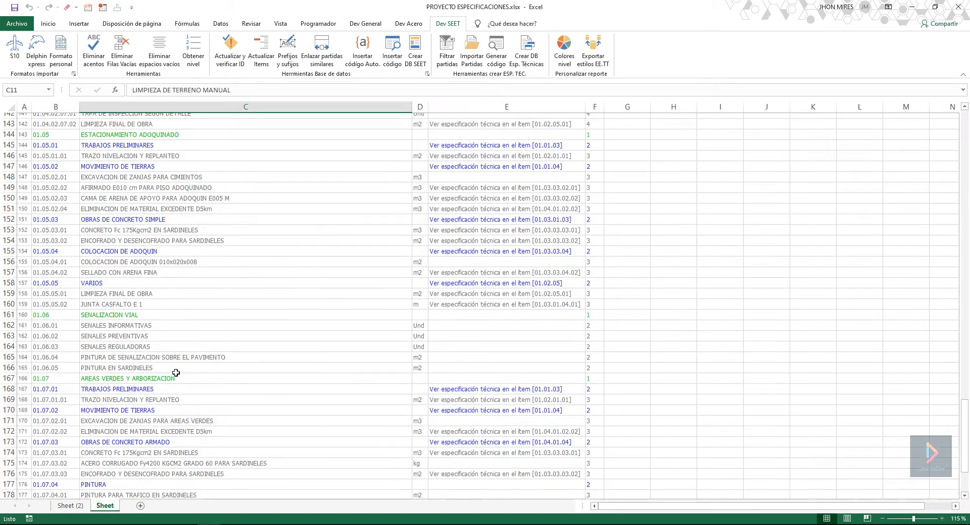
pyautogui.scroll(9, 207, 232)
pyautogui.scroll(20, 233, 324)
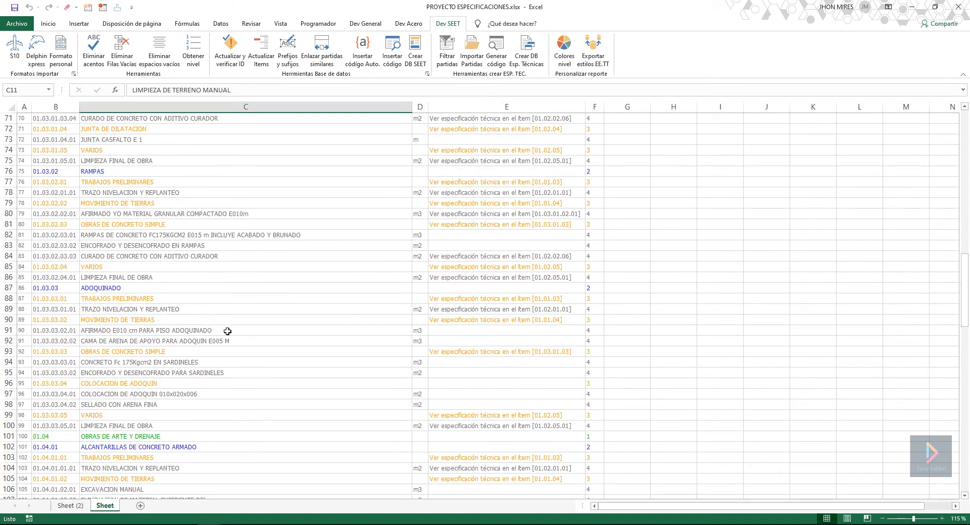
pyautogui.click(70, 505)
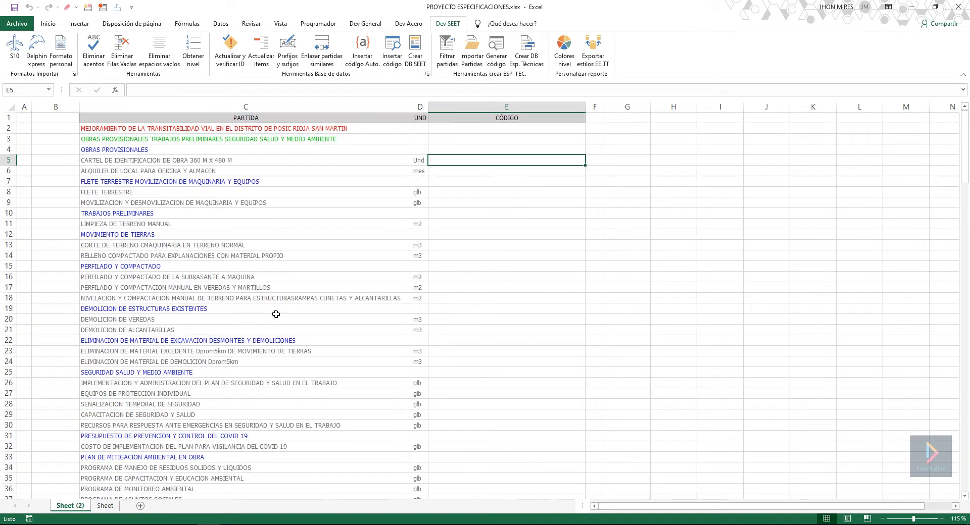
pyautogui.moveTo(210, 524)
pyautogui.click(274, 498)
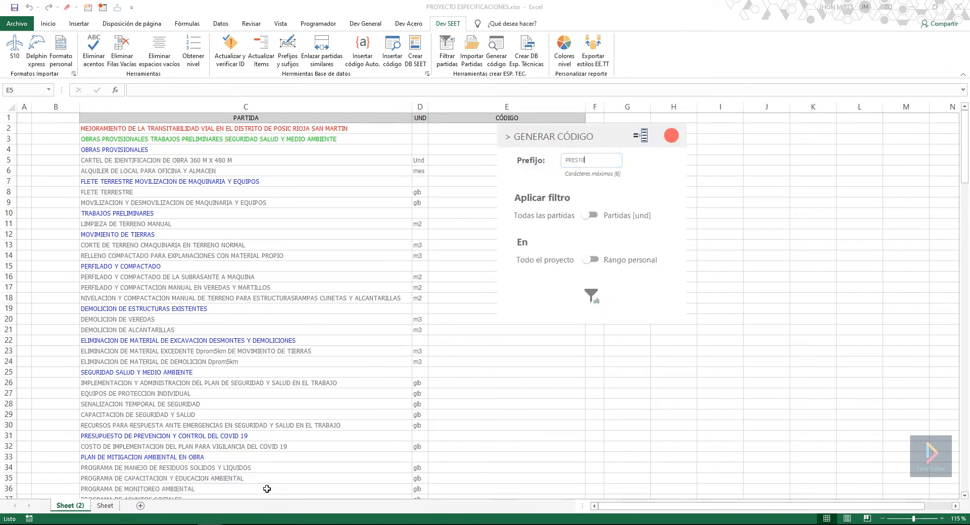
# Generate PRES10-prefixed codes for all partidas of the whole project, keeping the form clear of the CÓDIGO column, and close the generator
pyautogui.moveTo(593, 143); pyautogui.dragTo(611, 145)
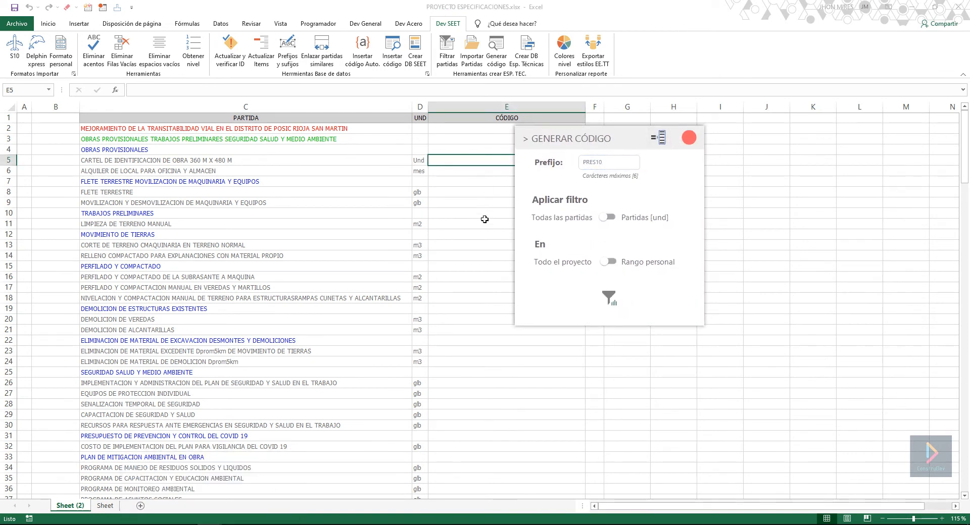
pyautogui.moveTo(593, 138); pyautogui.dragTo(654, 125)
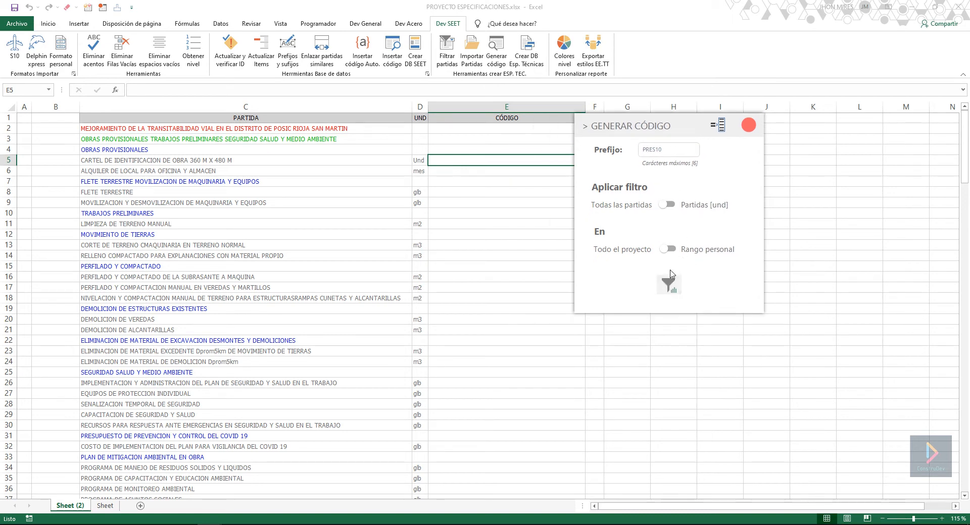
pyautogui.click(670, 292)
pyautogui.click(665, 294)
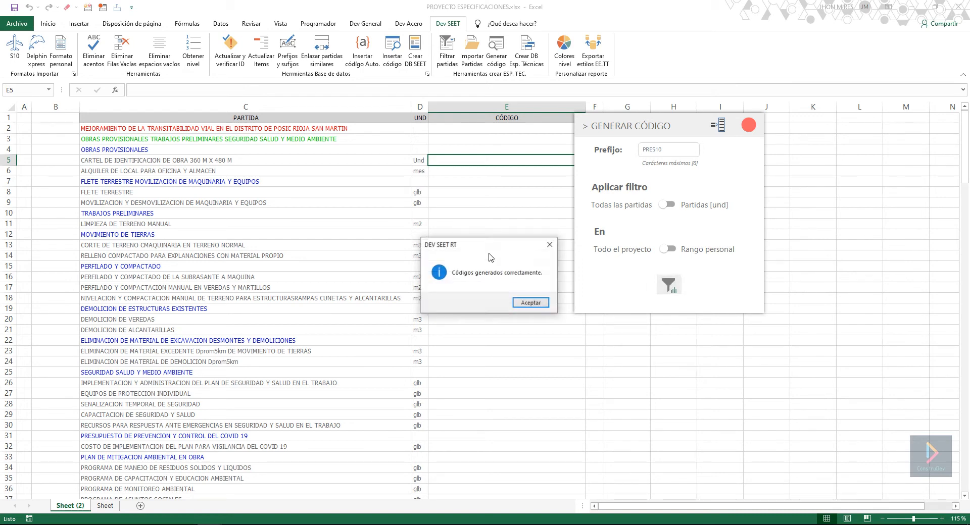
pyautogui.click(532, 303)
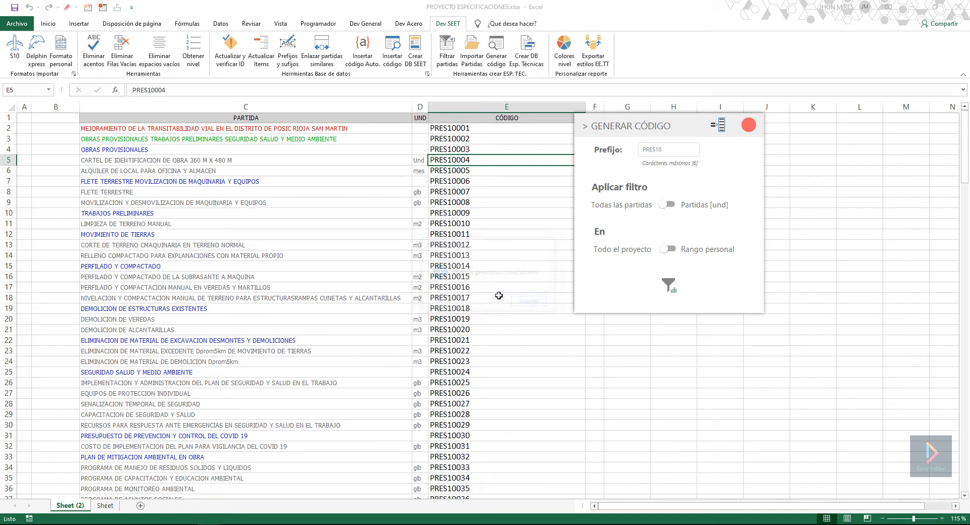
pyautogui.click(748, 127)
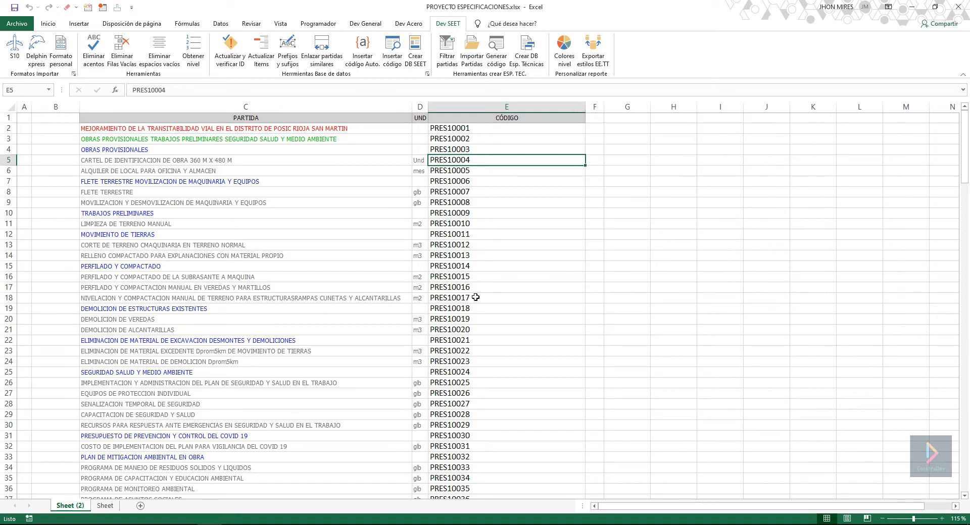
# Review the generated codes in the CÓDIGO column down the list of partidas
pyautogui.scroll(-3, 447, 426)
pyautogui.scroll(-20, 448, 425)
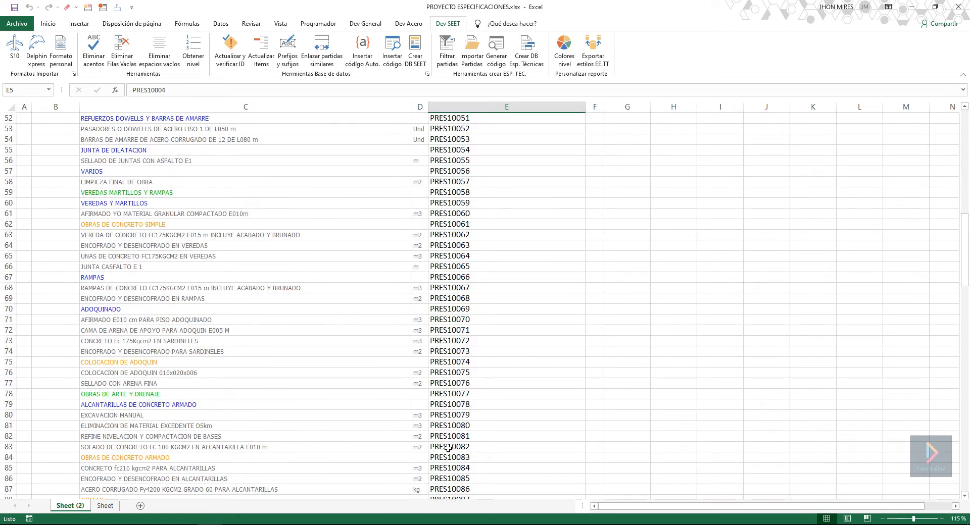
pyautogui.scroll(20, 453, 452)
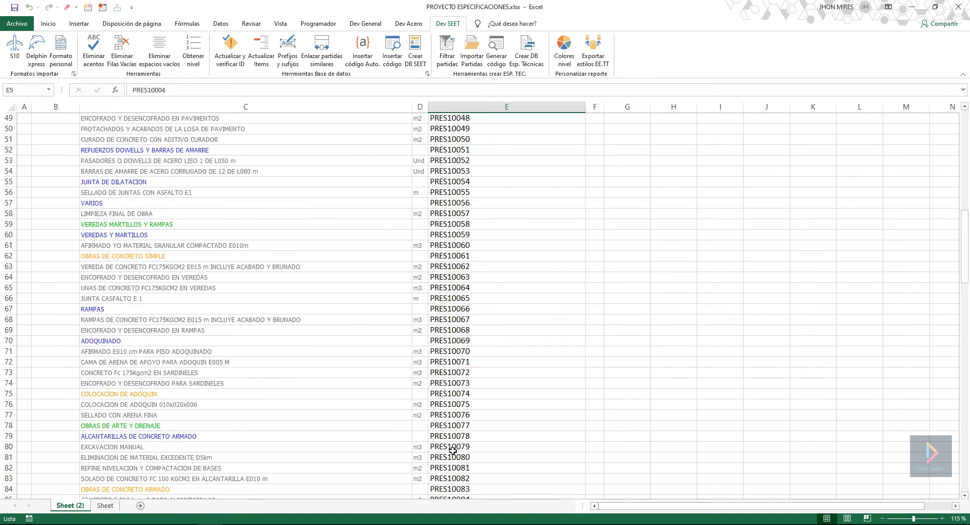
pyautogui.scroll(1, 452, 451)
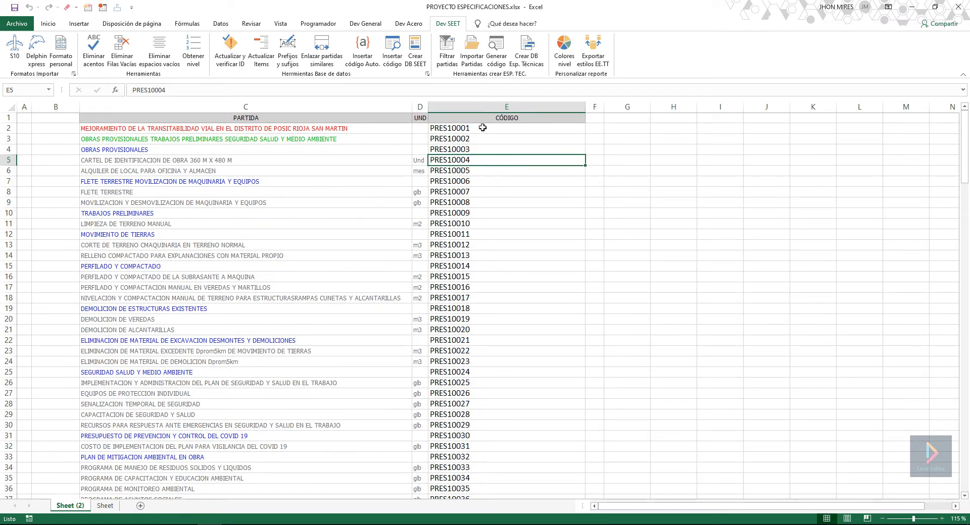
pyautogui.click(475, 104)
pyautogui.scroll(-12, 452, 349)
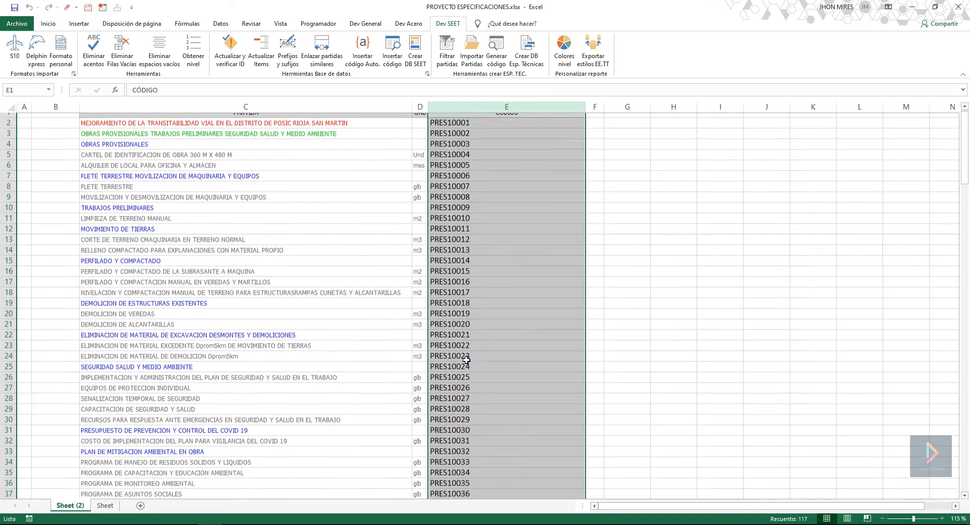
pyautogui.scroll(12, 466, 360)
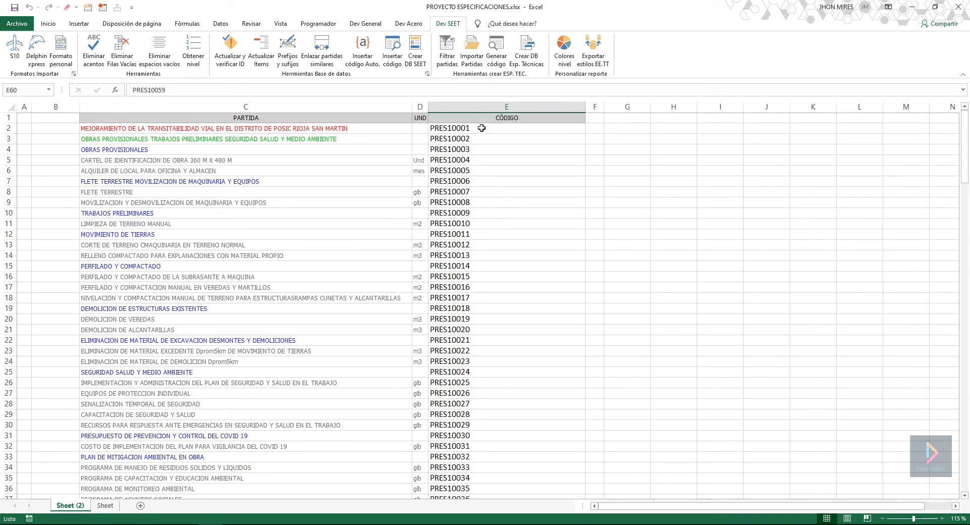
# Calculate the character count of each code with =LARGO(E2) in G2 and fill the formula down to G117
pyautogui.click(482, 129)
pyautogui.click(626, 130)
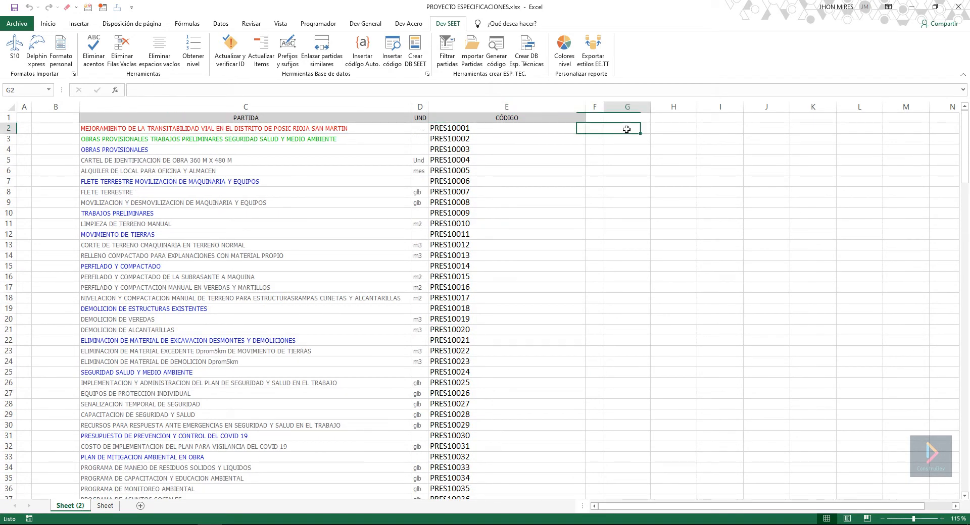
pyautogui.write('=LA')
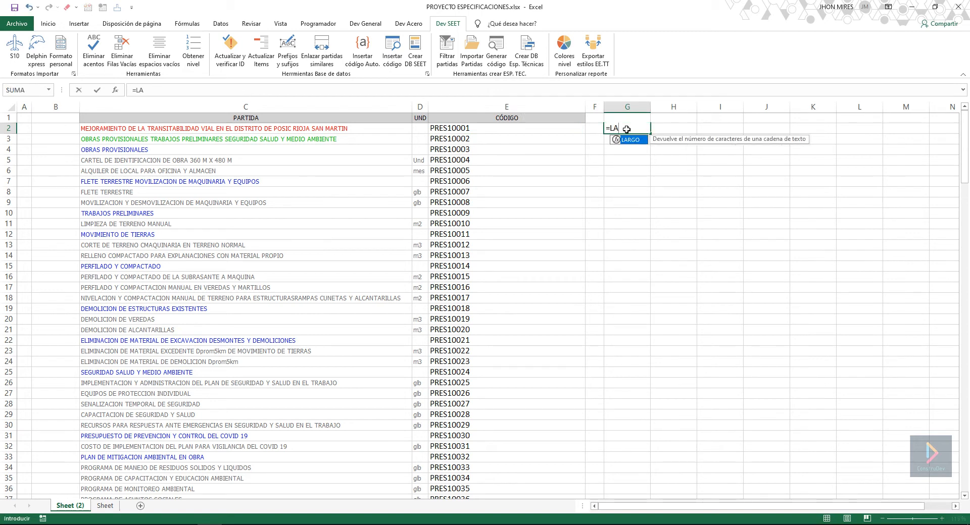
pyautogui.press('Tab')
pyautogui.click(483, 129)
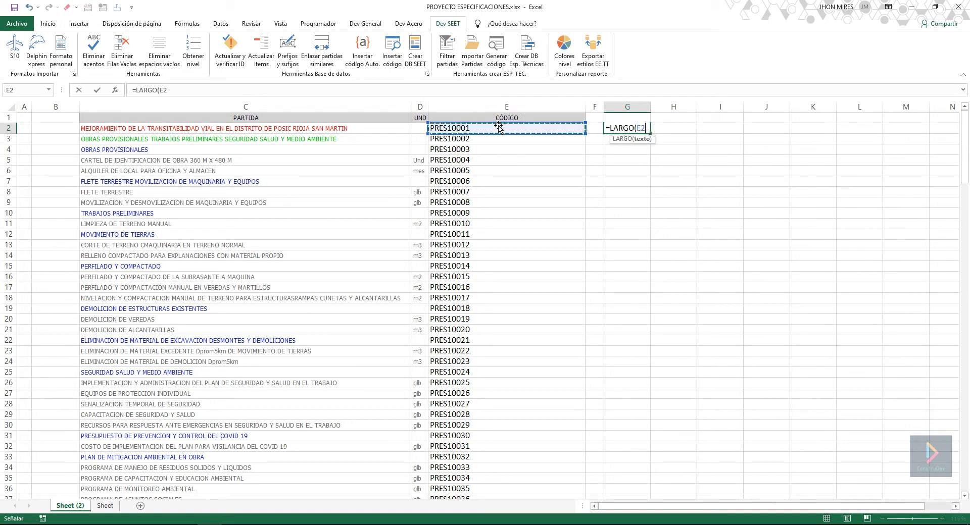
pyautogui.press('Return')
pyautogui.click(638, 127)
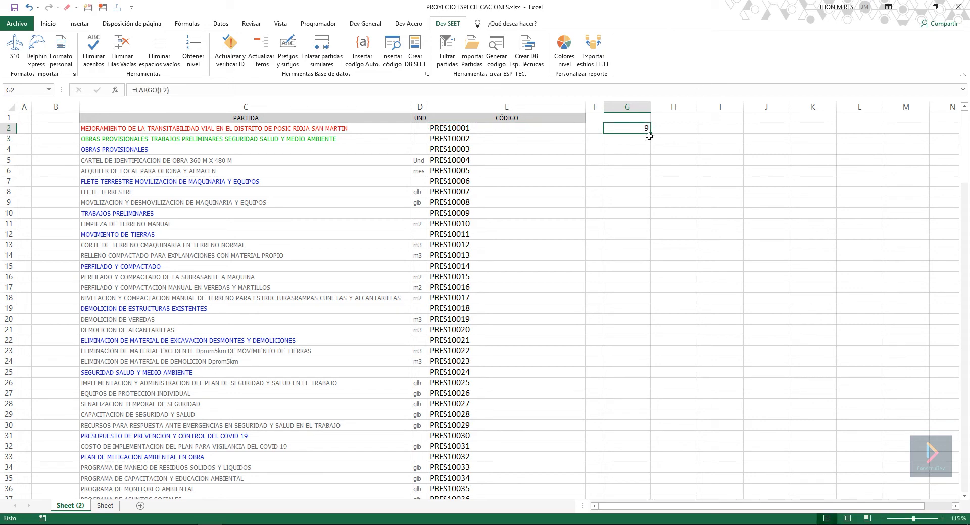
pyautogui.moveTo(650, 135)
pyautogui.mouseDown()
pyautogui.moveTo(653, 284)
pyautogui.moveTo(632, 505)
pyautogui.moveTo(609, 521)
pyautogui.moveTo(625, 426)
pyautogui.mouseUp()
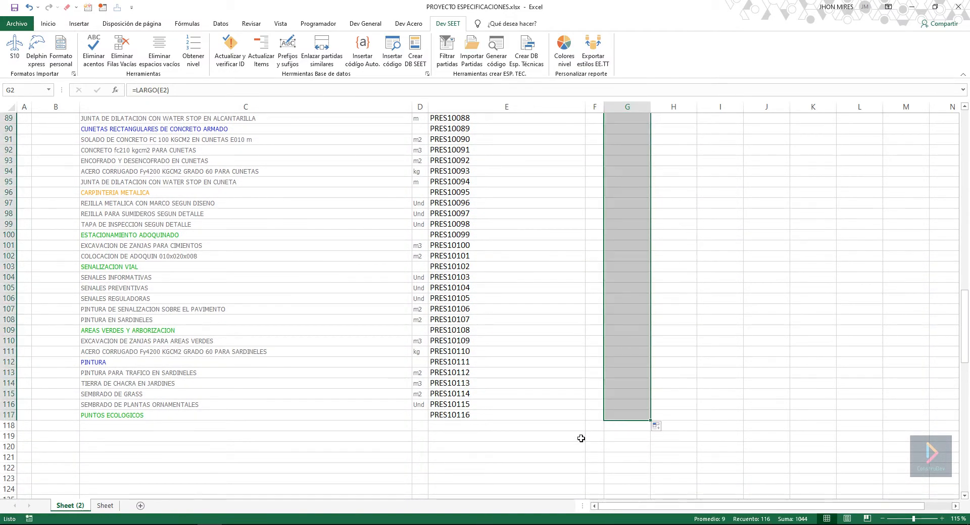
# Check the code lengths in column G against the codes in column E along the whole list
pyautogui.scroll(15, 638, 412)
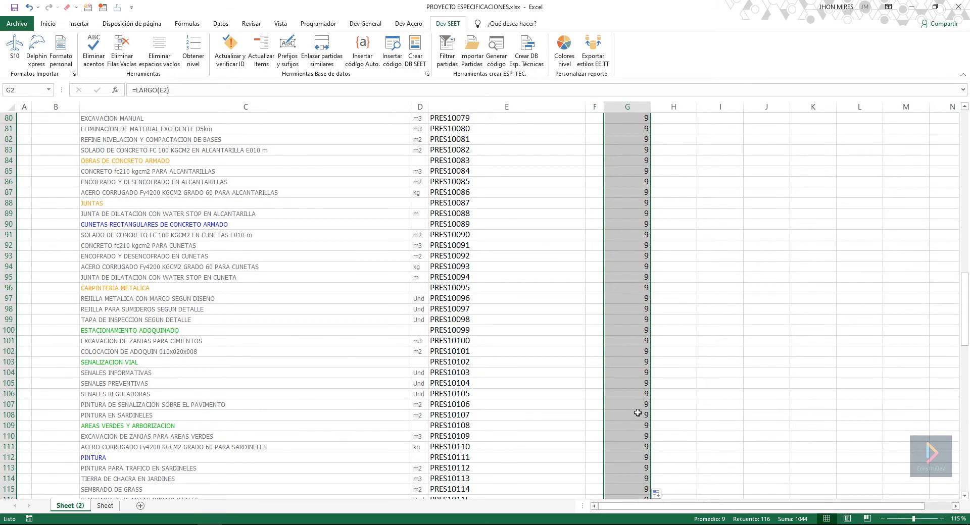
pyautogui.scroll(14, 637, 414)
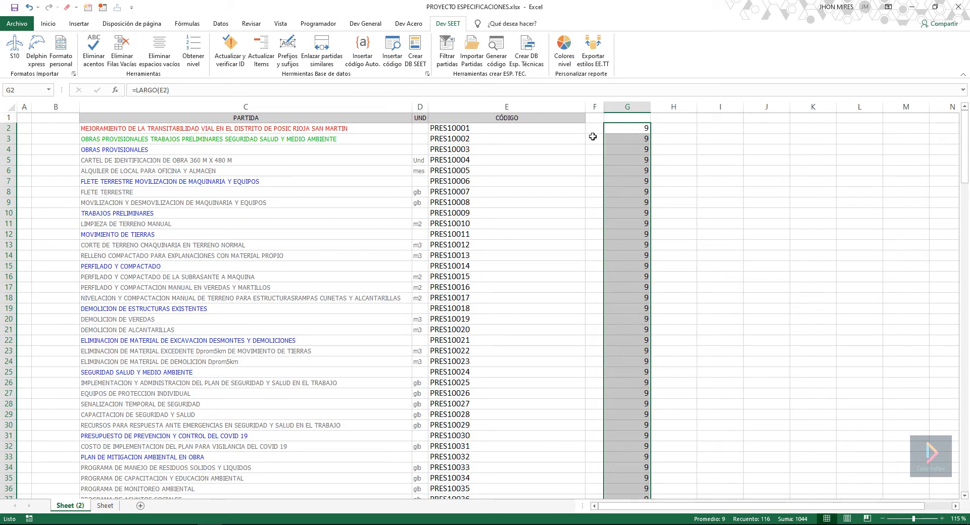
pyautogui.click(490, 129)
pyautogui.click(639, 130)
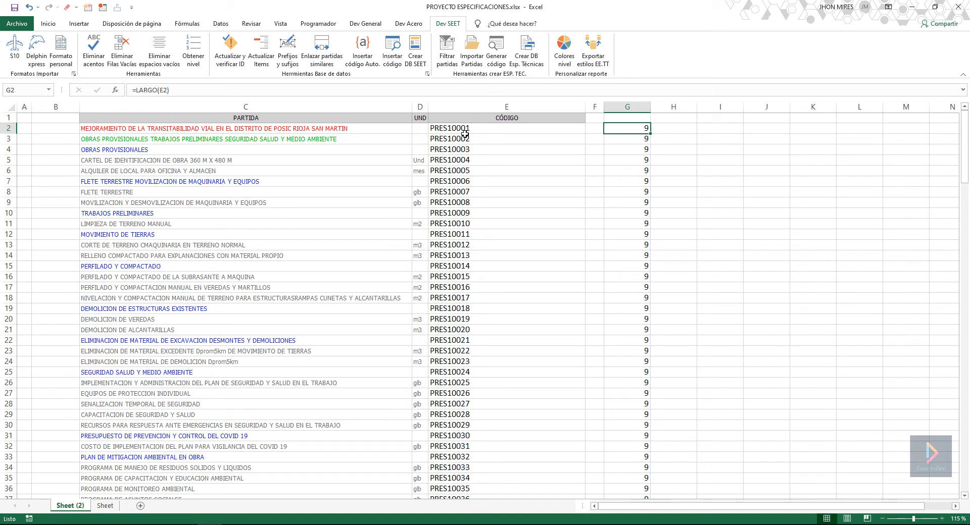
pyautogui.click(493, 127)
pyautogui.click(473, 151)
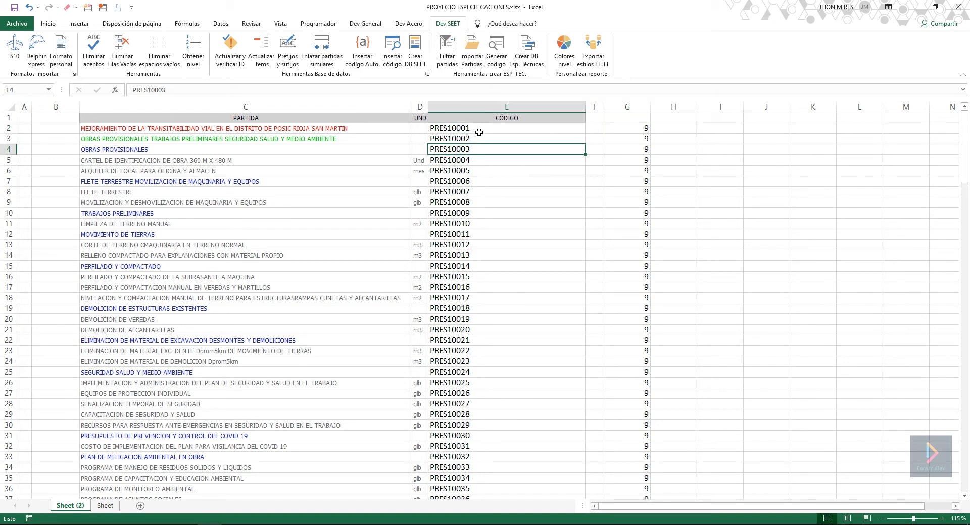
pyautogui.click(488, 129)
pyautogui.scroll(-20, 508, 414)
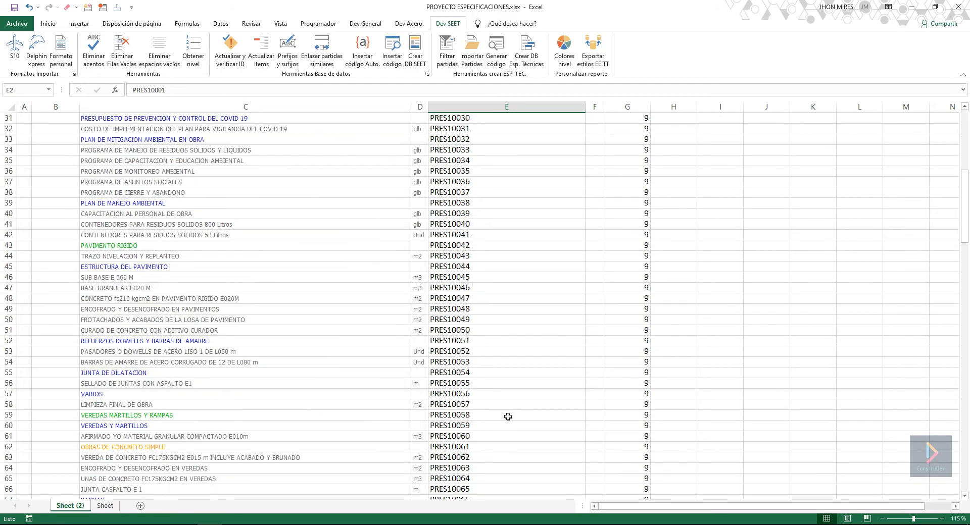
pyautogui.scroll(20, 512, 426)
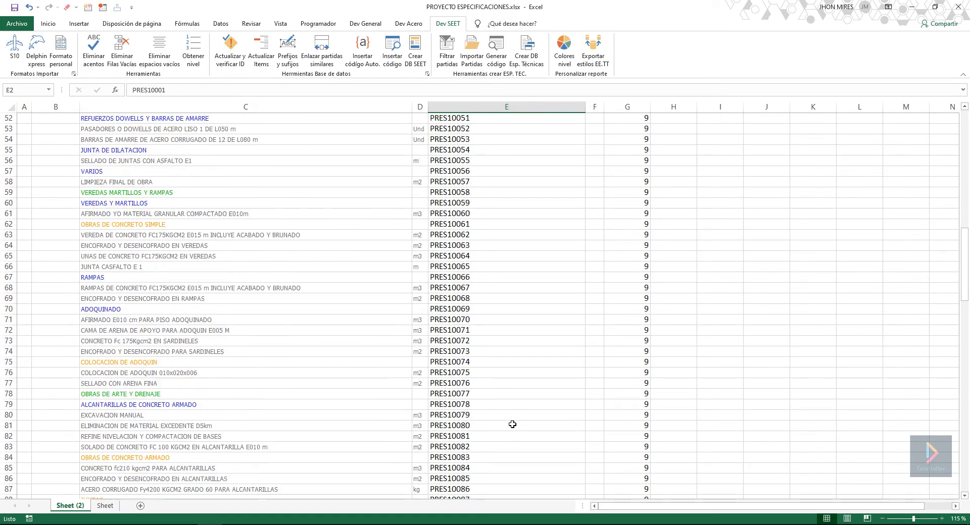
# Apply a conditional format to column E that marks duplicate values with light red fill and dark red text
pyautogui.click(508, 106)
pyautogui.click(49, 24)
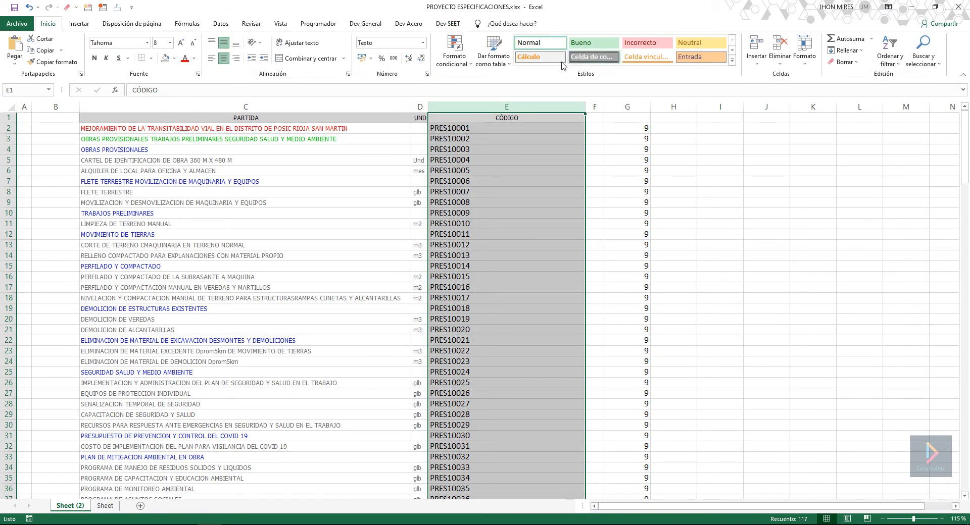
pyautogui.click(461, 64)
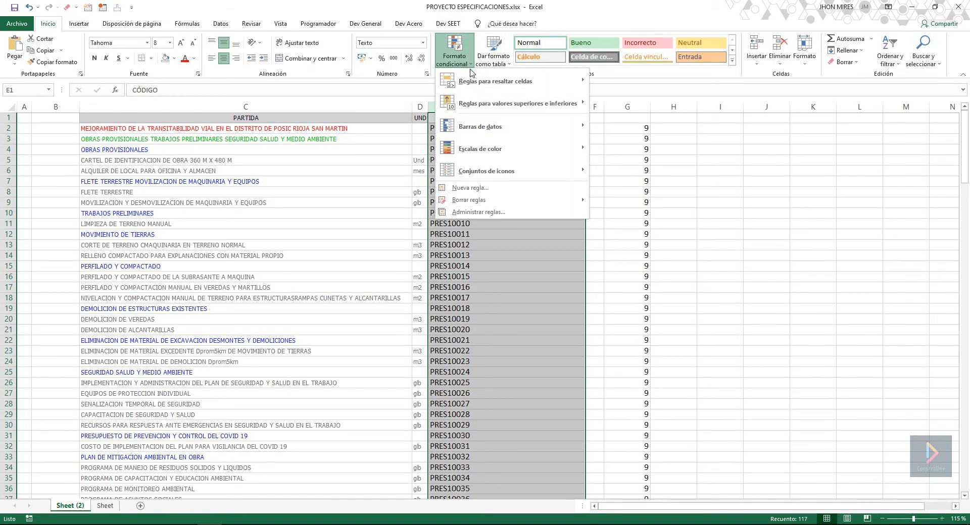
pyautogui.moveTo(519, 83)
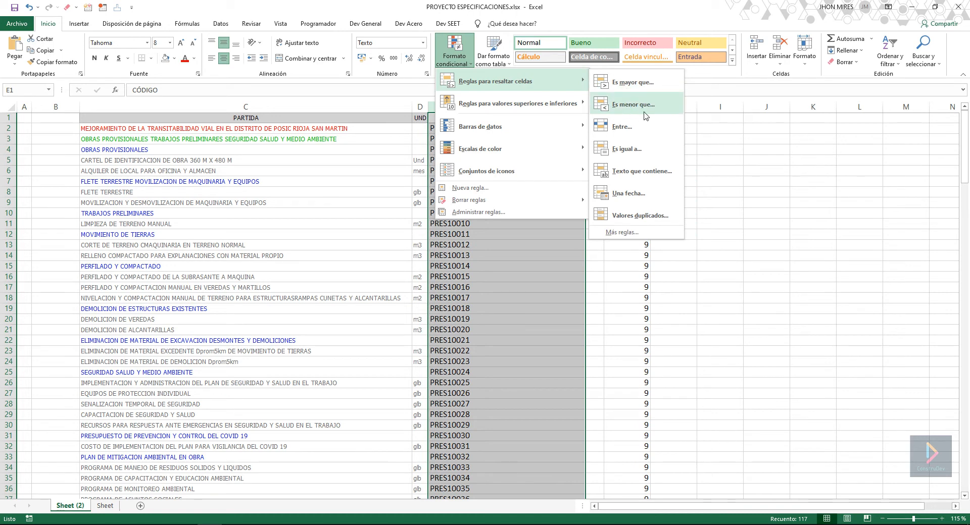
pyautogui.click(635, 216)
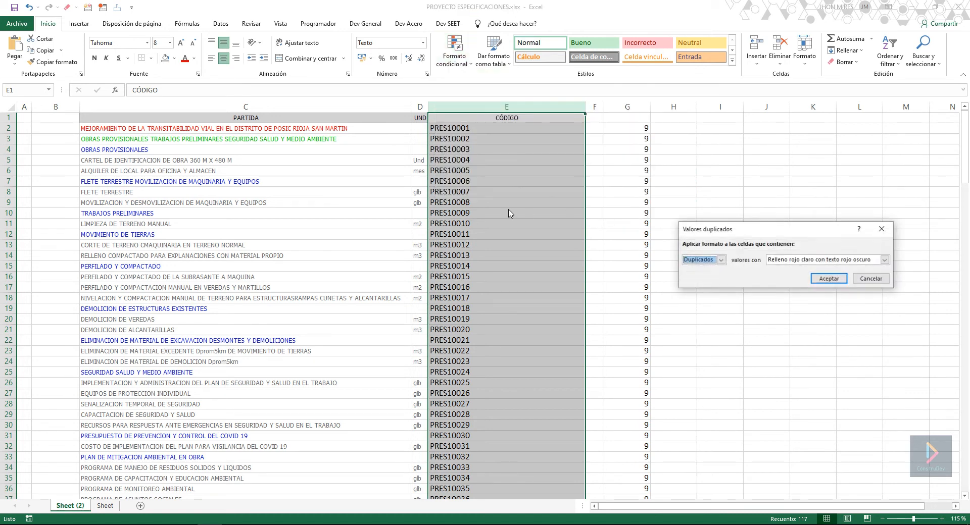
pyautogui.moveTo(731, 230); pyautogui.dragTo(569, 222)
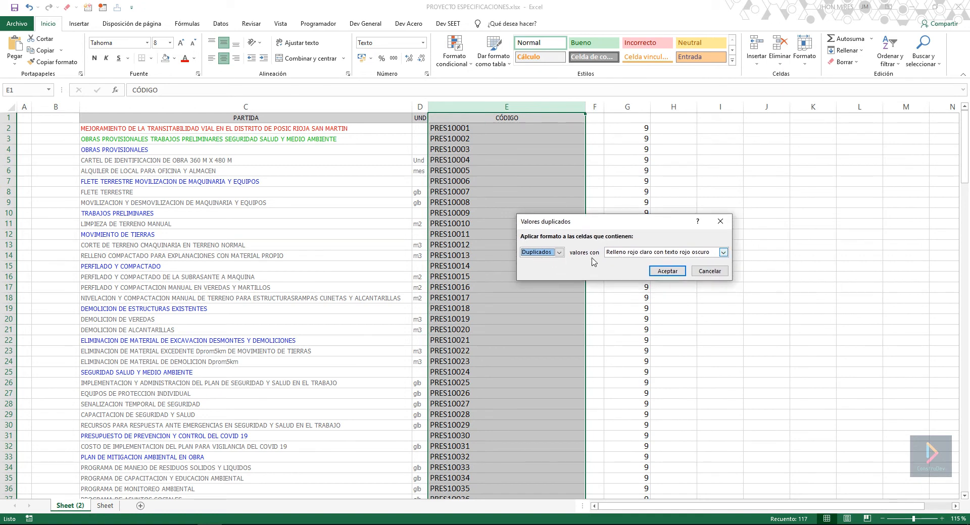
pyautogui.click(723, 253)
pyautogui.click(643, 263)
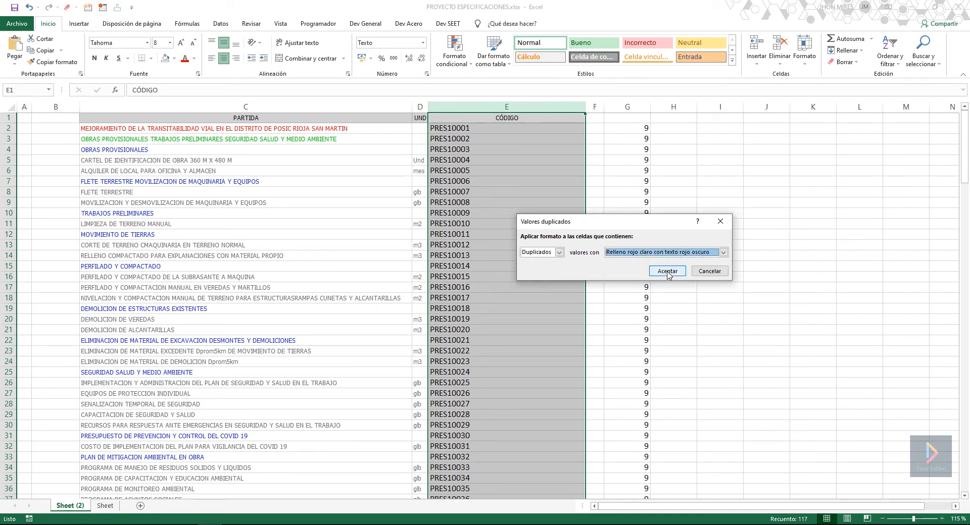
pyautogui.click(667, 275)
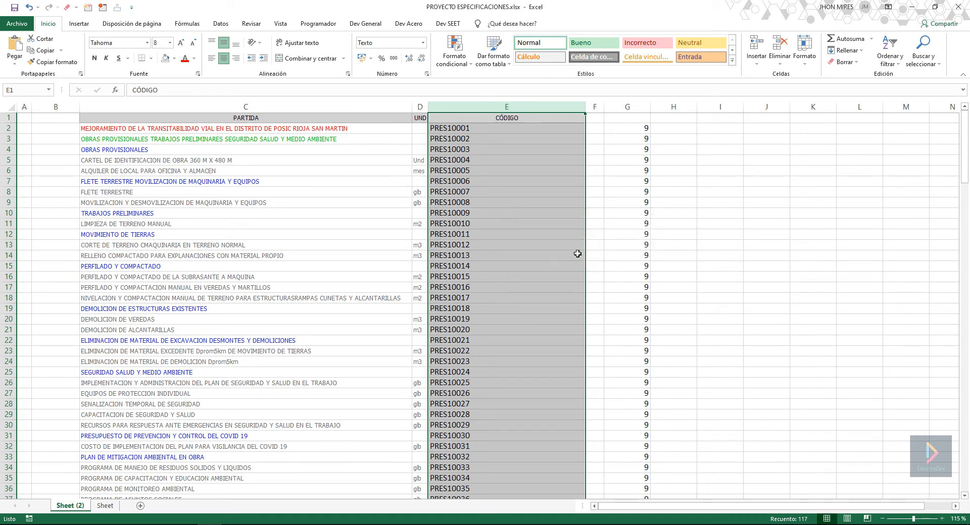
# Add a conditional format to column E that marks unique values with green fill and dark green text
pyautogui.click(457, 59)
pyautogui.moveTo(530, 81)
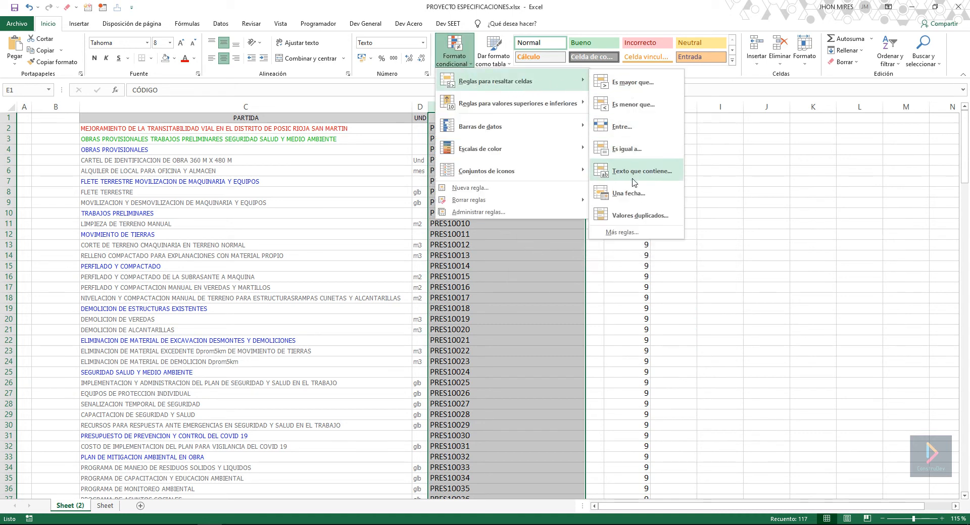
pyautogui.click(639, 216)
pyautogui.click(559, 252)
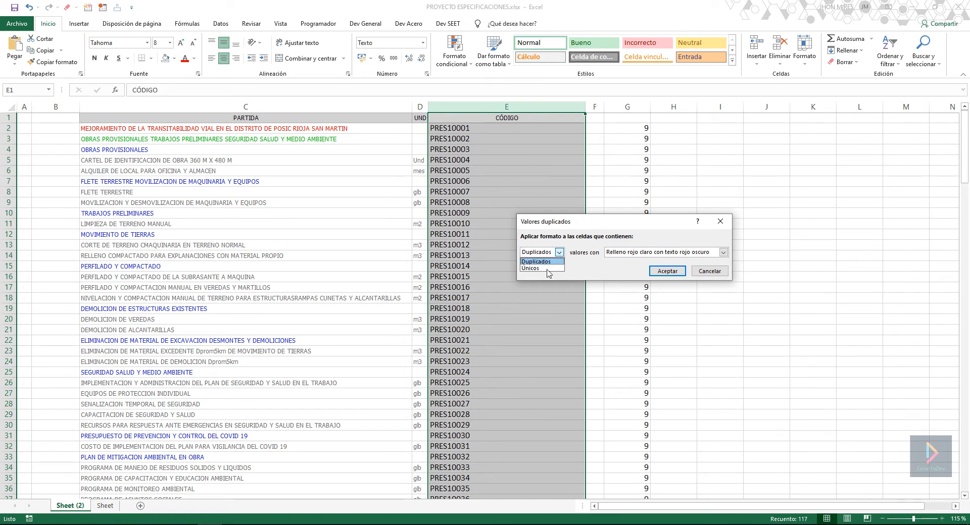
pyautogui.click(547, 268)
pyautogui.click(723, 252)
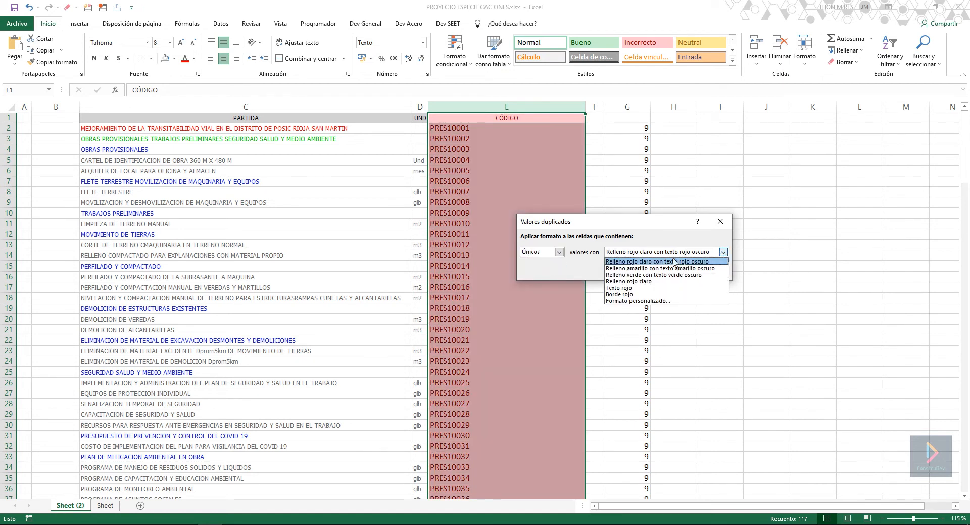
pyautogui.click(674, 275)
pyautogui.click(667, 272)
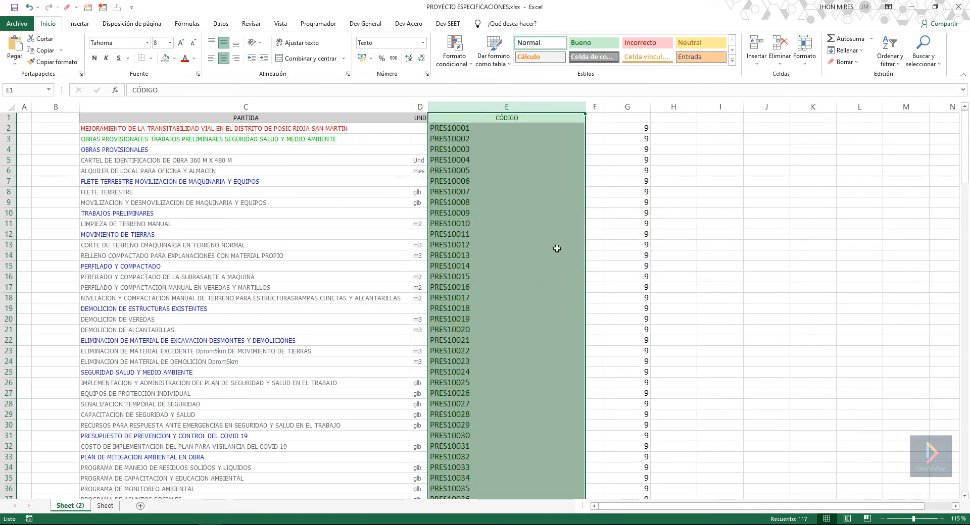
# Inspect the unique-value highlighting on the codes from the first partida to the last
pyautogui.click(531, 234)
pyautogui.scroll(-20, 487, 399)
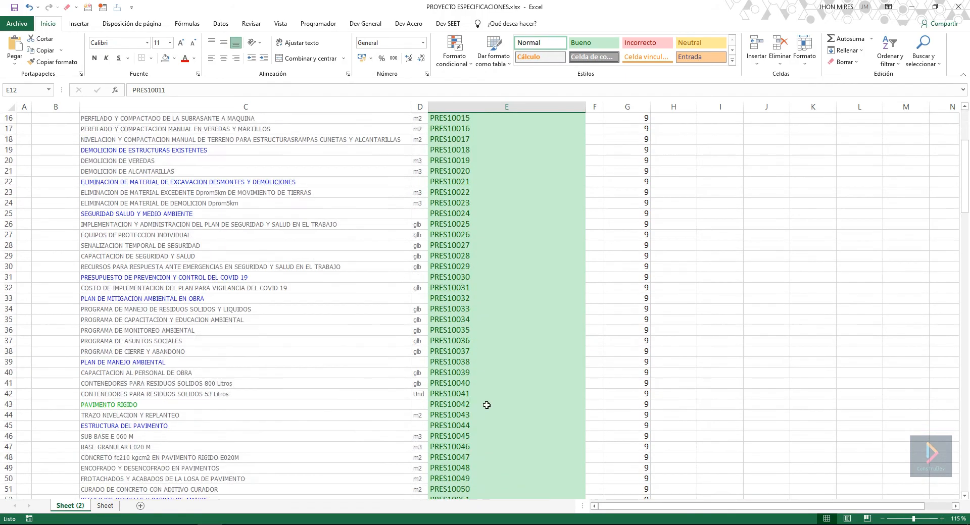
pyautogui.scroll(5, 488, 382)
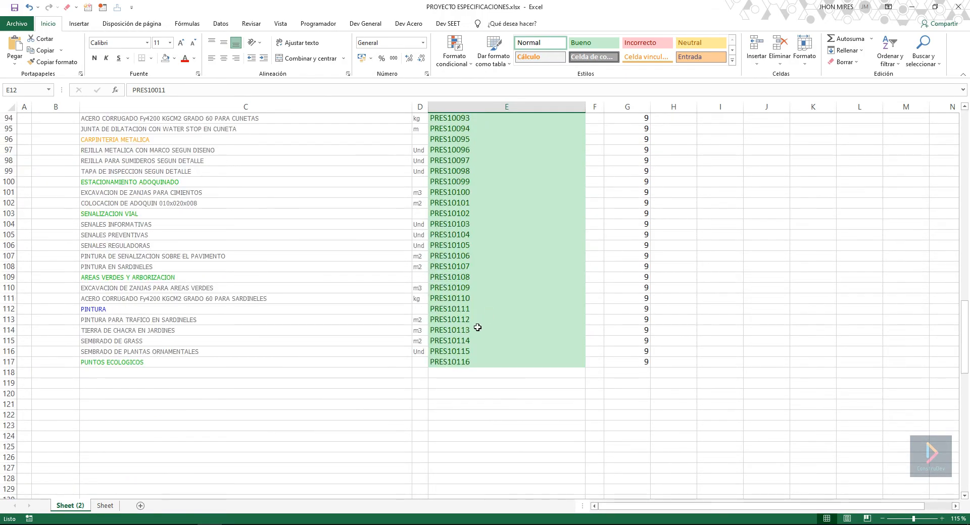
pyautogui.scroll(20, 472, 358)
pyautogui.scroll(-20, 472, 366)
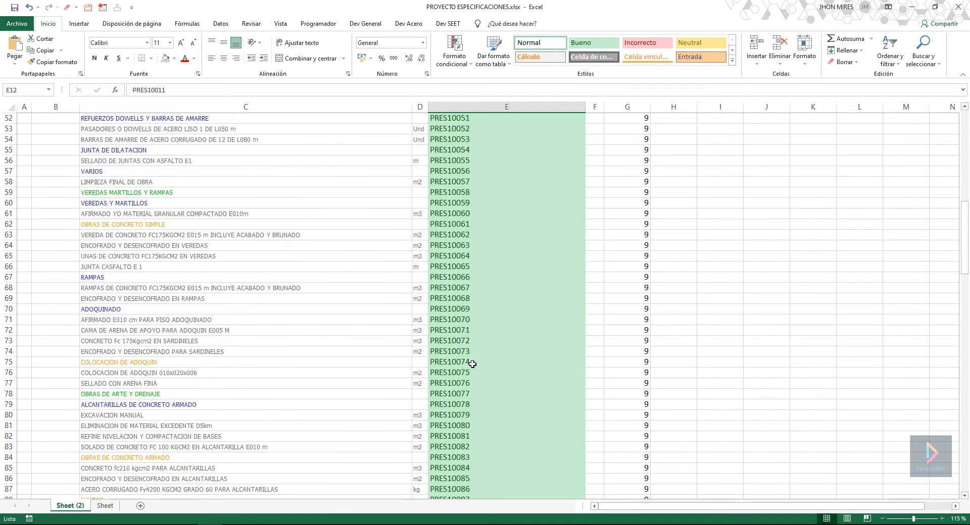
# Copy the last code in column E, PRES10116, into the empty cell E118 to test the duplicate highlighting
pyautogui.scroll(-5, 467, 344)
pyautogui.click(467, 268)
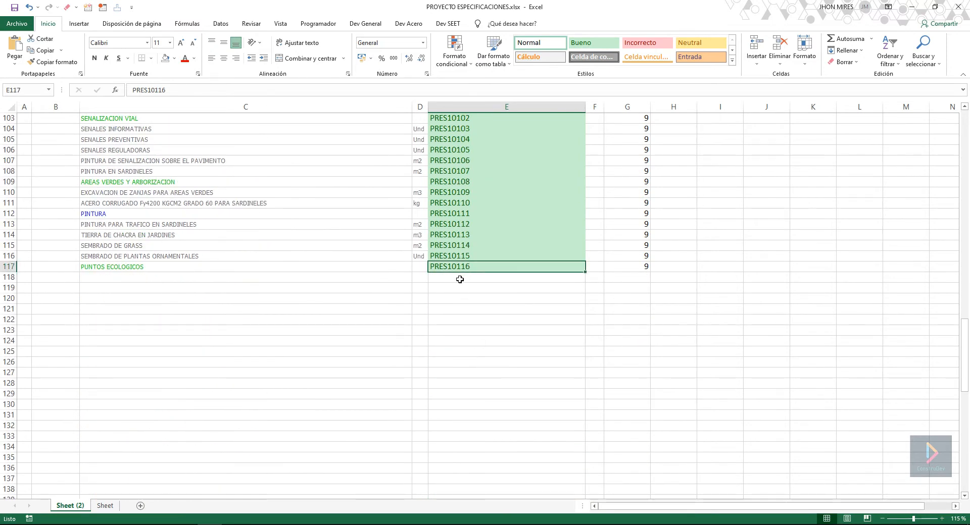
pyautogui.hotkey('ctrl', 'c')
pyautogui.click(459, 281)
pyautogui.hotkey('ctrl', 'v')
pyautogui.click(473, 324)
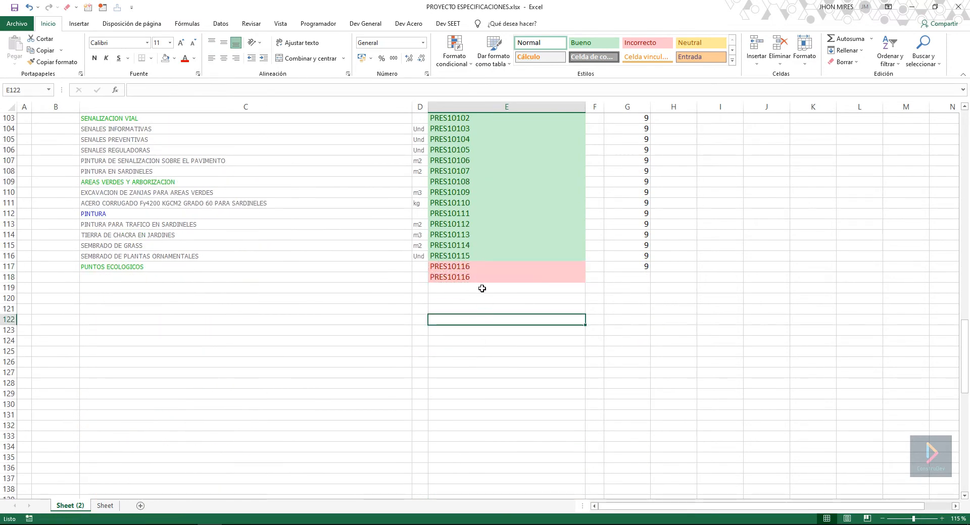
# Delete the duplicate test code from cell E118 and return to the first codes of the list
pyautogui.scroll(3, 479, 293)
pyautogui.click(475, 364)
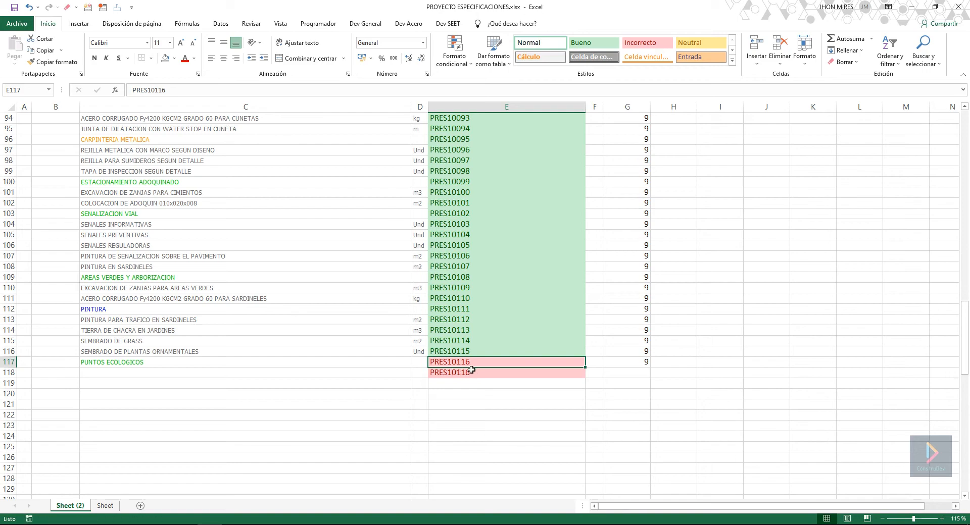
pyautogui.click(471, 372)
pyautogui.press('Delete')
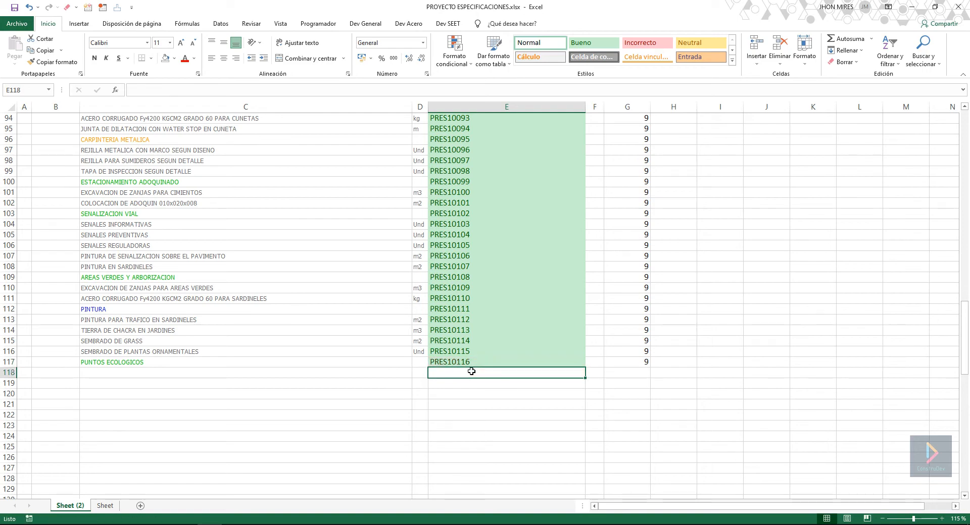
pyautogui.scroll(20, 471, 372)
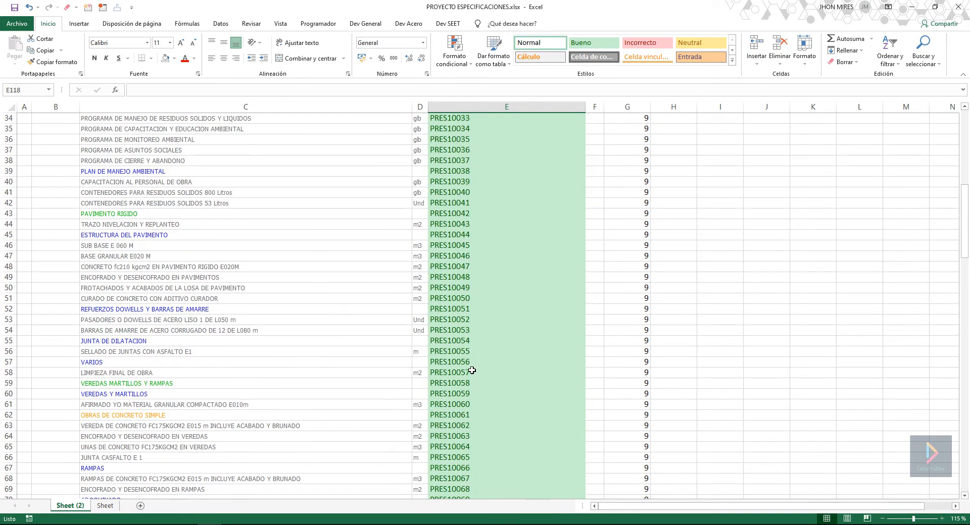
pyautogui.scroll(4, 471, 370)
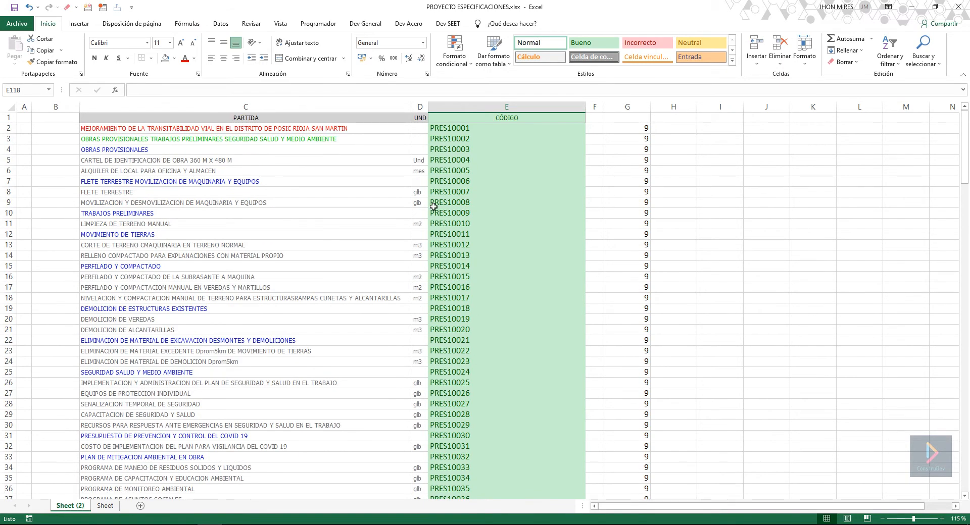
pyautogui.click(449, 179)
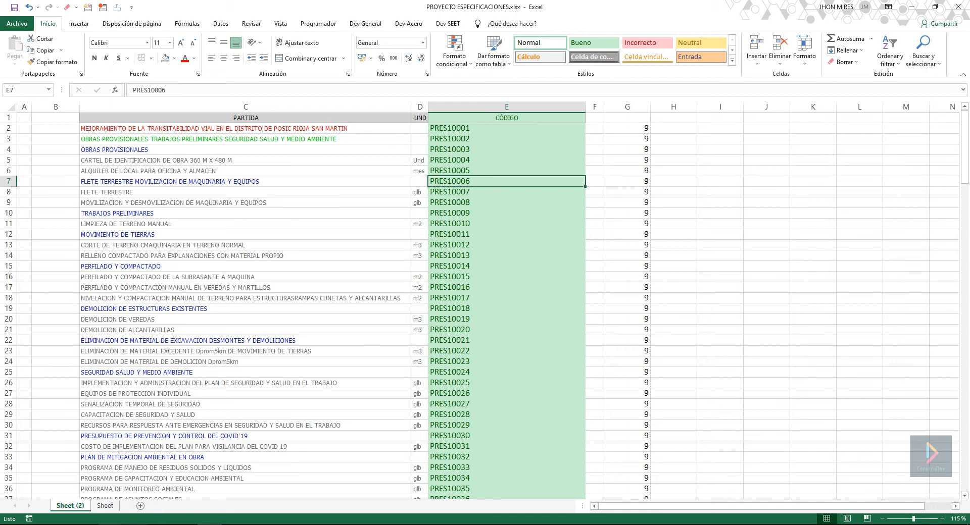
# Switch to File Explorer, examine the files in Documents\ConstruDev SEET RT\ESPECIFICACIONES TECNICAS\DEFAULT, and return to the workbook in Excel
pyautogui.press('super+e')
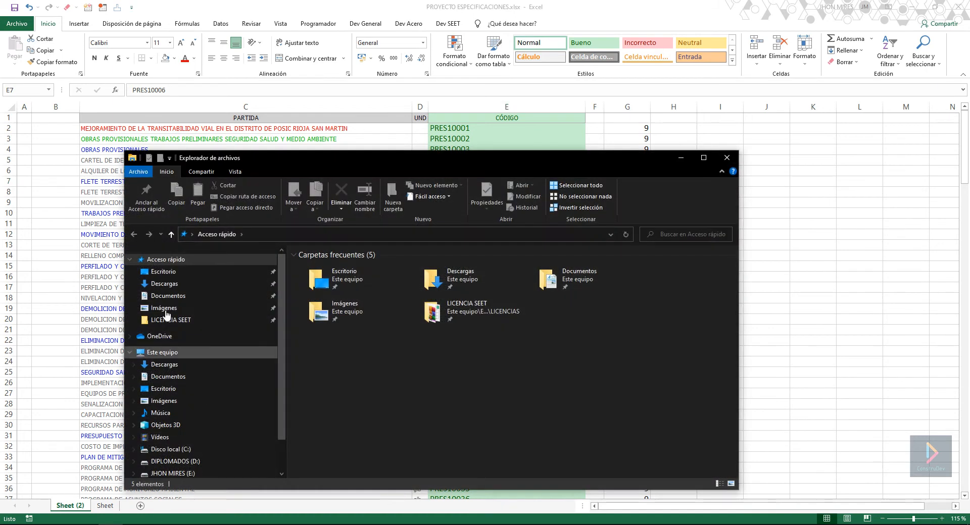
pyautogui.click(168, 379)
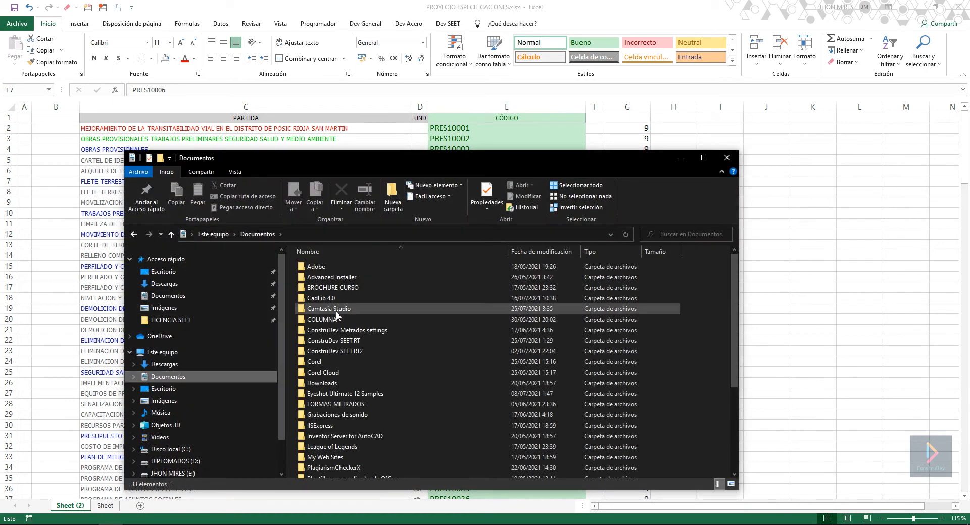
pyautogui.doubleClick(333, 341)
pyautogui.moveTo(392, 166); pyautogui.dragTo(436, 115)
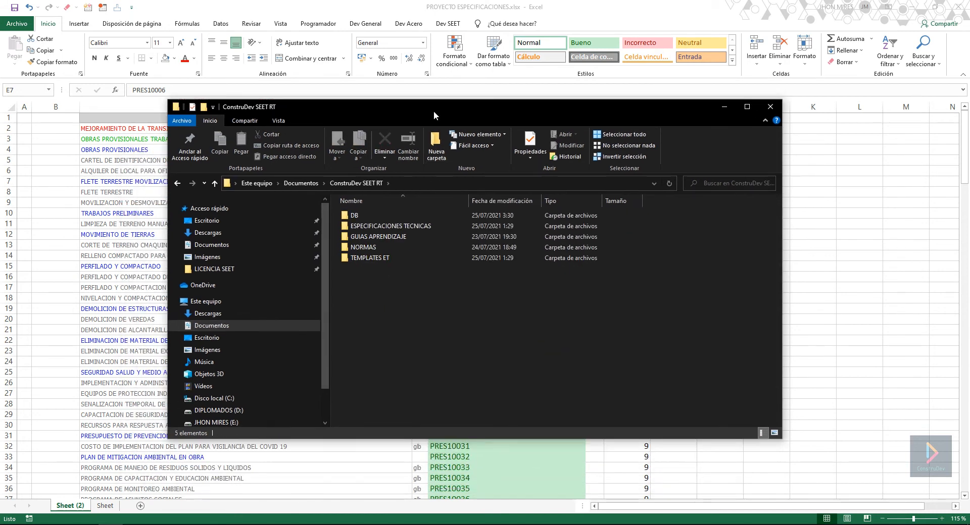
pyautogui.doubleClick(366, 226)
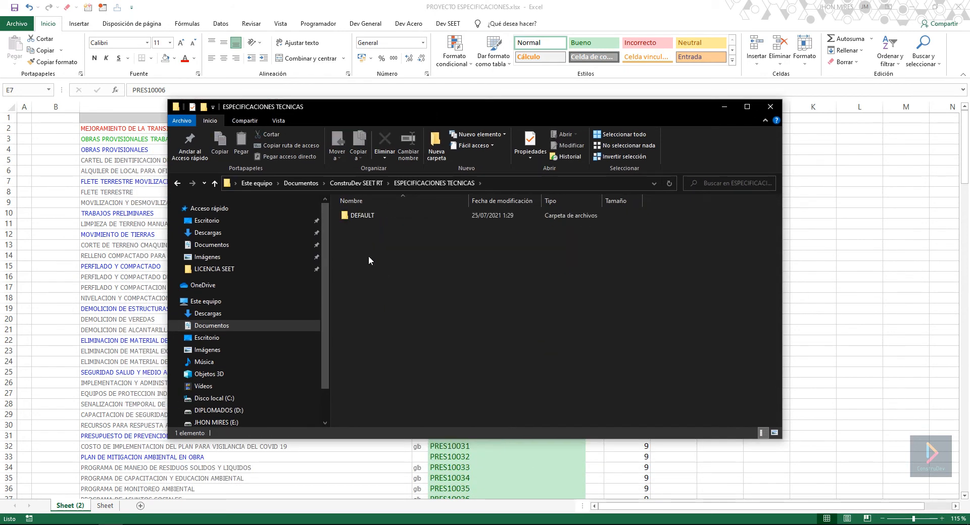
pyautogui.doubleClick(362, 219)
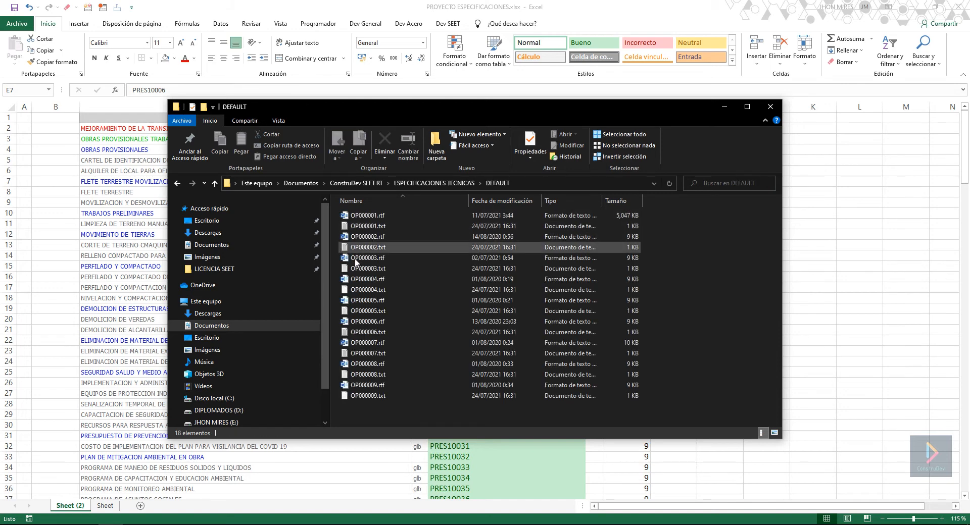
pyautogui.click(176, 183)
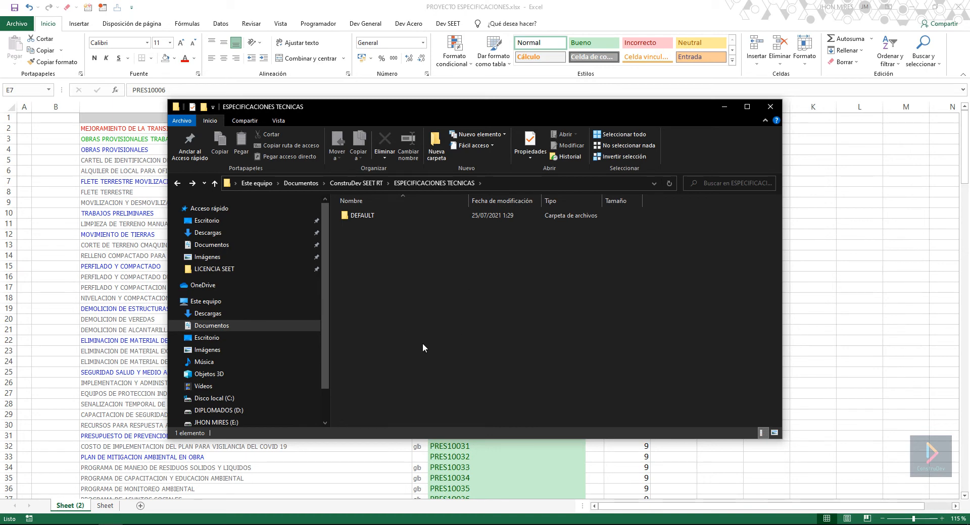
pyautogui.click(691, 4)
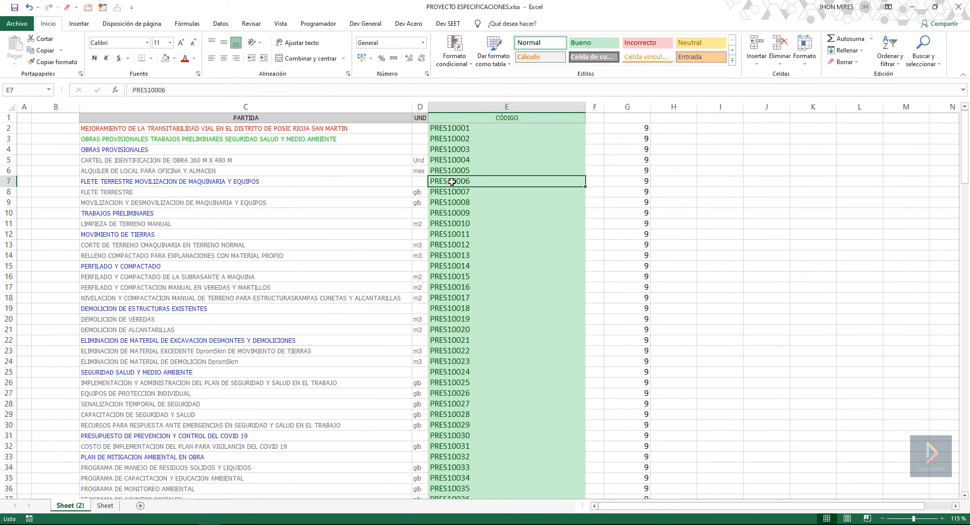
# Clear the code length values from the whole of column G
pyautogui.click(473, 168)
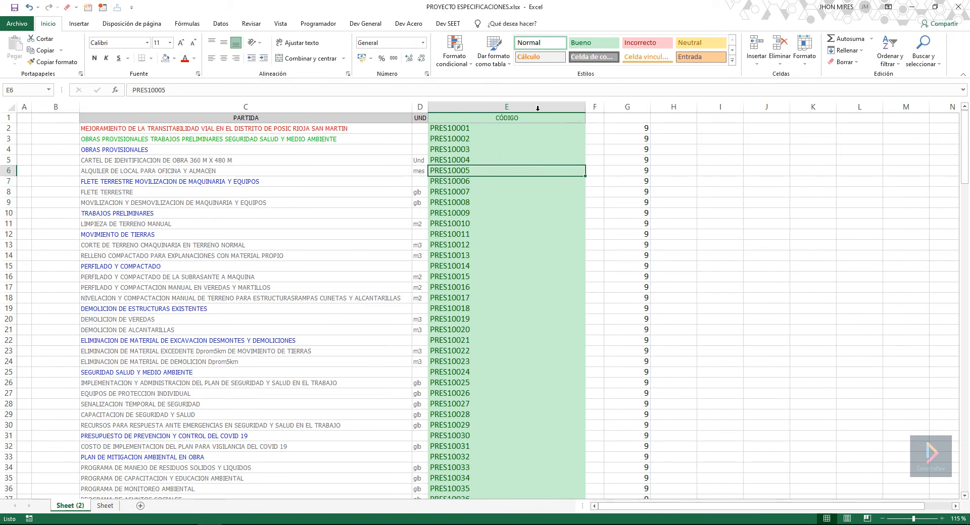
pyautogui.click(640, 106)
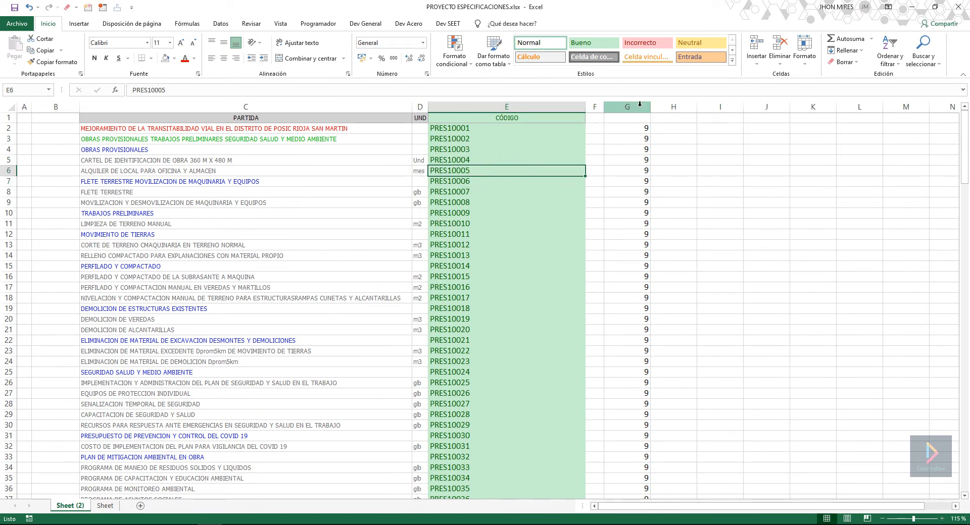
pyautogui.press('Delete')
pyautogui.click(483, 162)
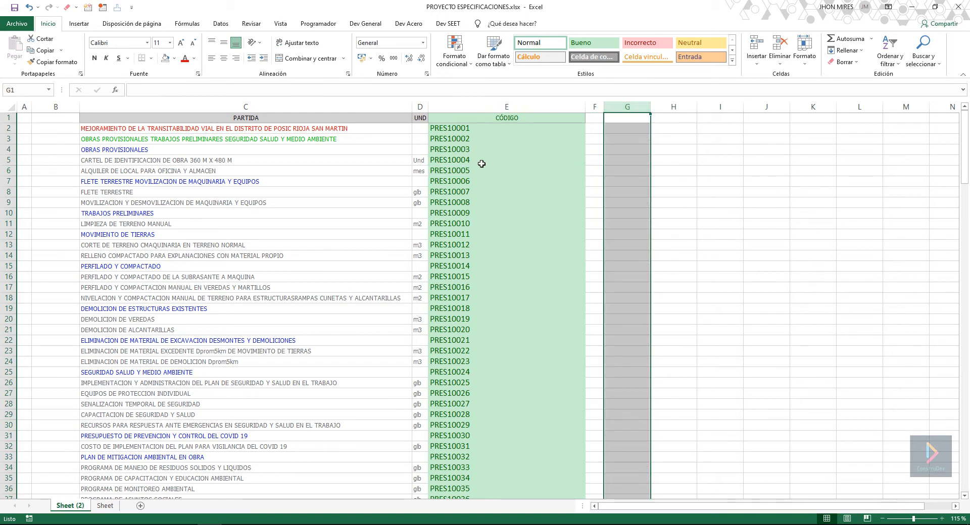
# Load the ESPECIFICACIONES TECNICAS\DEFAULT project into Dev SEET's Importar Partida form and place the form clear of the code column
pyautogui.click(449, 24)
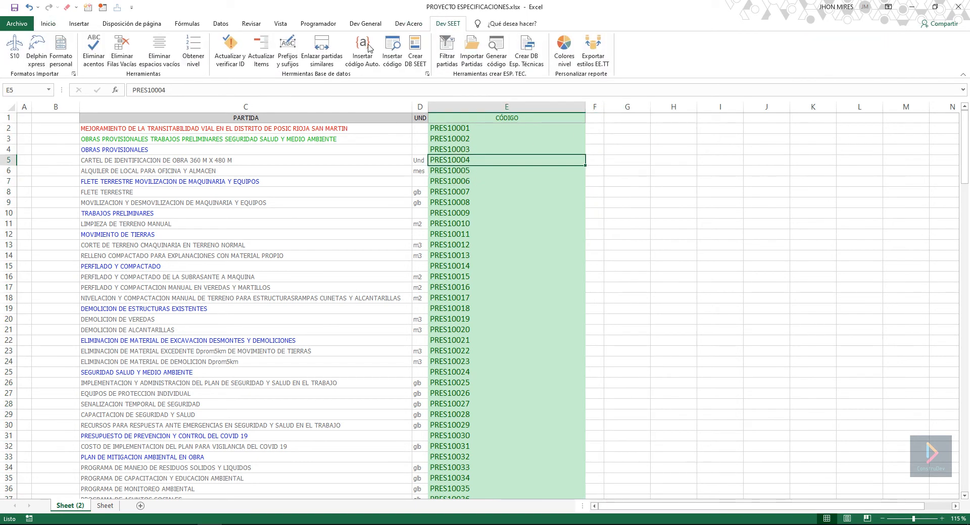
pyautogui.click(474, 61)
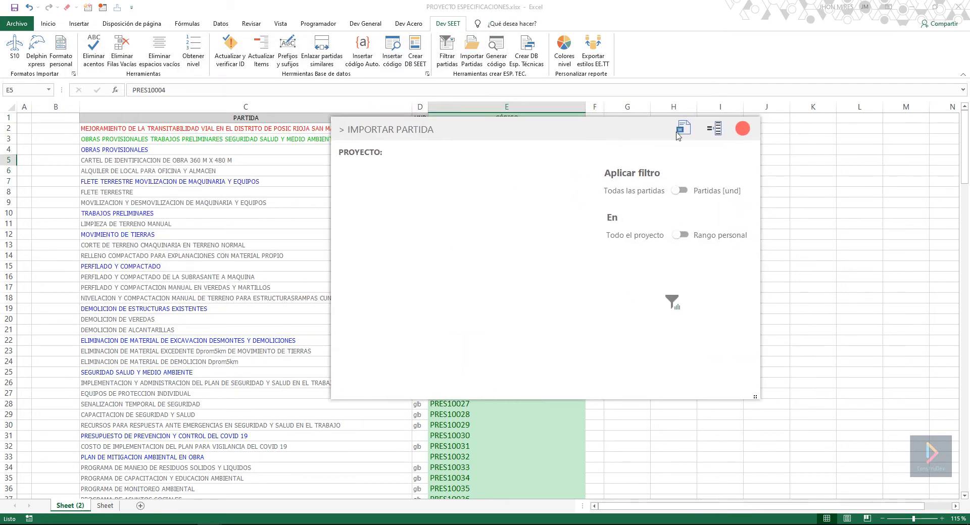
pyautogui.click(722, 132)
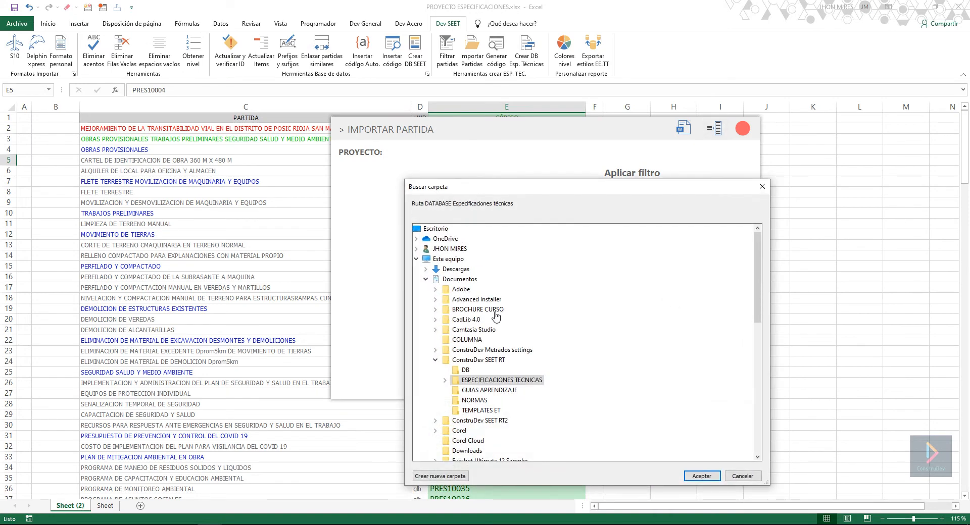
pyautogui.click(445, 381)
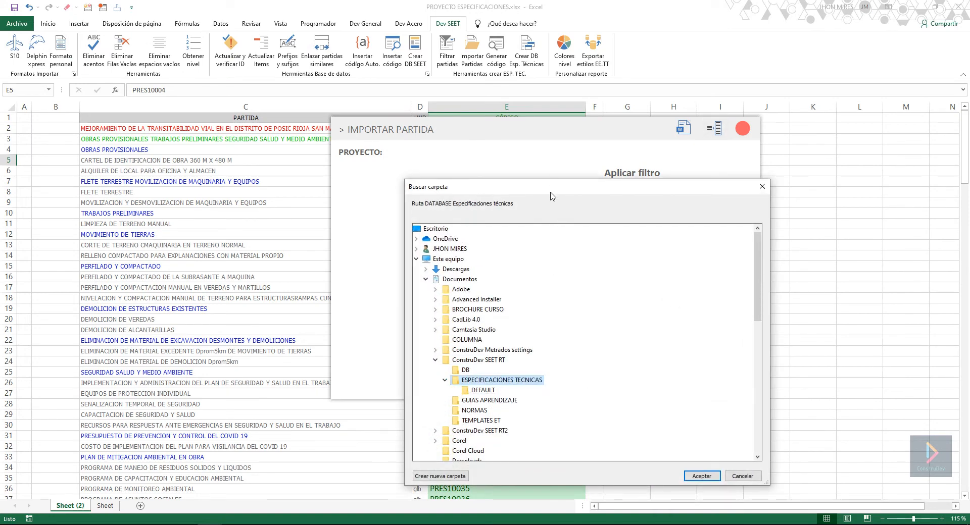
pyautogui.moveTo(551, 192); pyautogui.dragTo(530, 146)
pyautogui.click(463, 344)
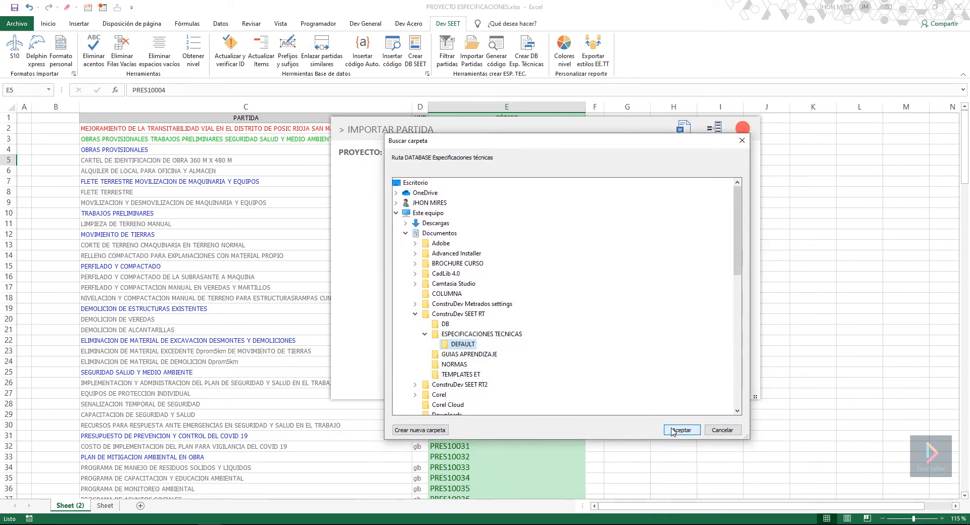
pyautogui.click(673, 430)
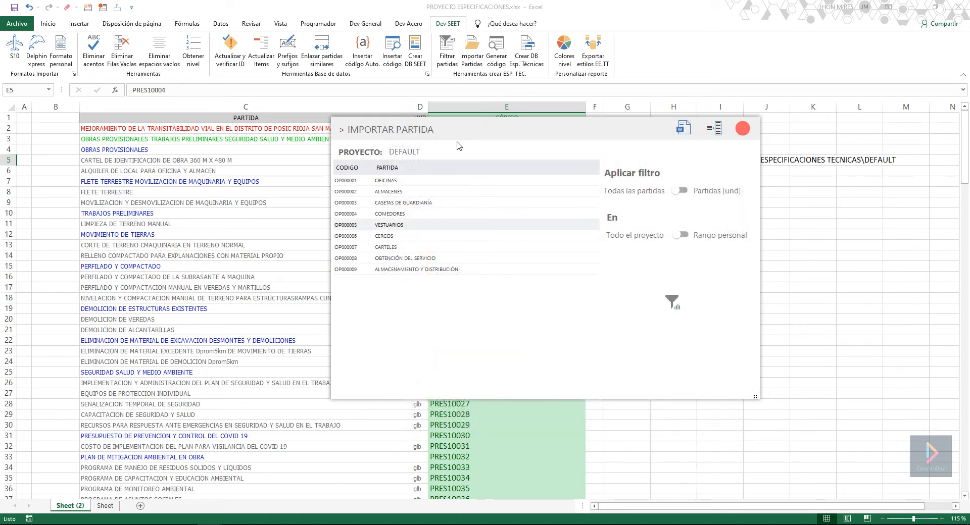
pyautogui.moveTo(480, 130); pyautogui.dragTo(705, 225)
pyautogui.moveTo(597, 223); pyautogui.dragTo(535, 231)
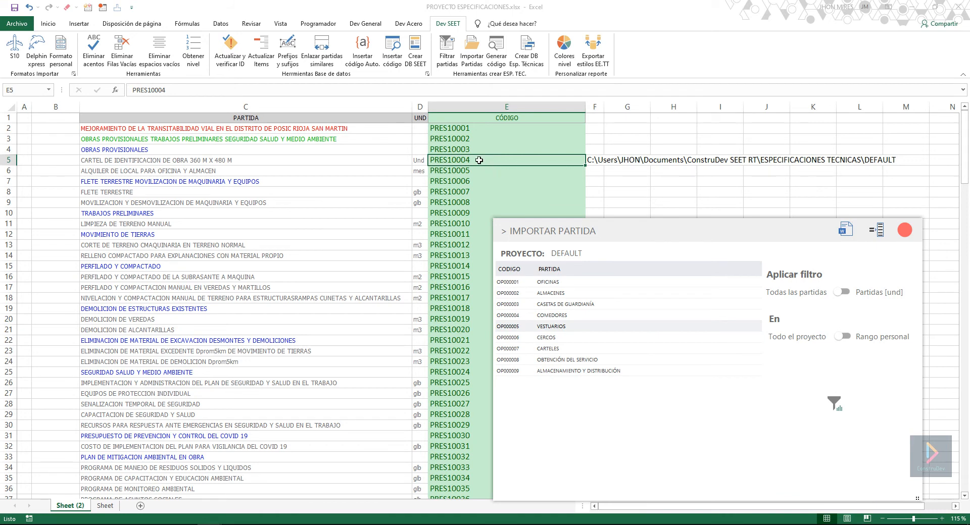
# Assign the VESTUARIOS code OP000005 from the DEFAULT project to the CARTEL DE IDENTIFICACION DE OBRA partida in E5
pyautogui.moveTo(506, 329); pyautogui.dragTo(460, 166)
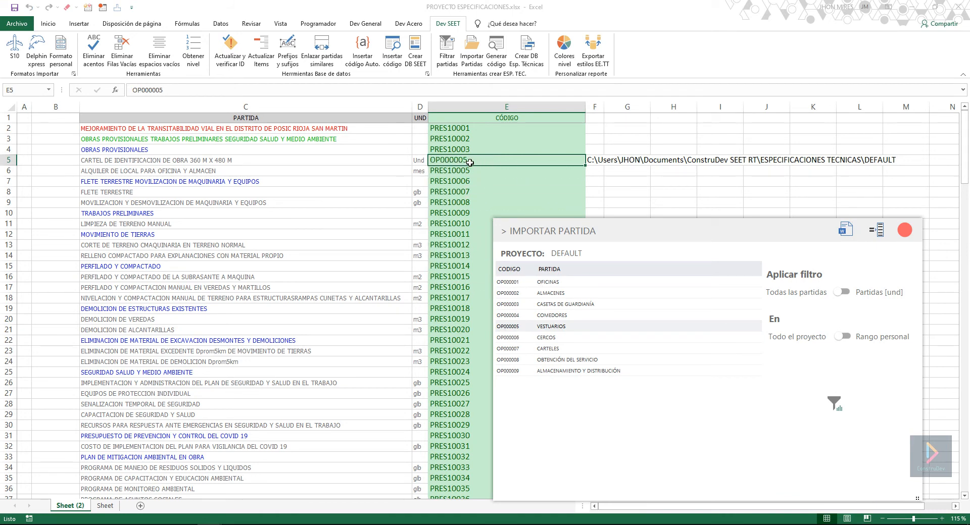
pyautogui.moveTo(539, 228); pyautogui.dragTo(674, 220)
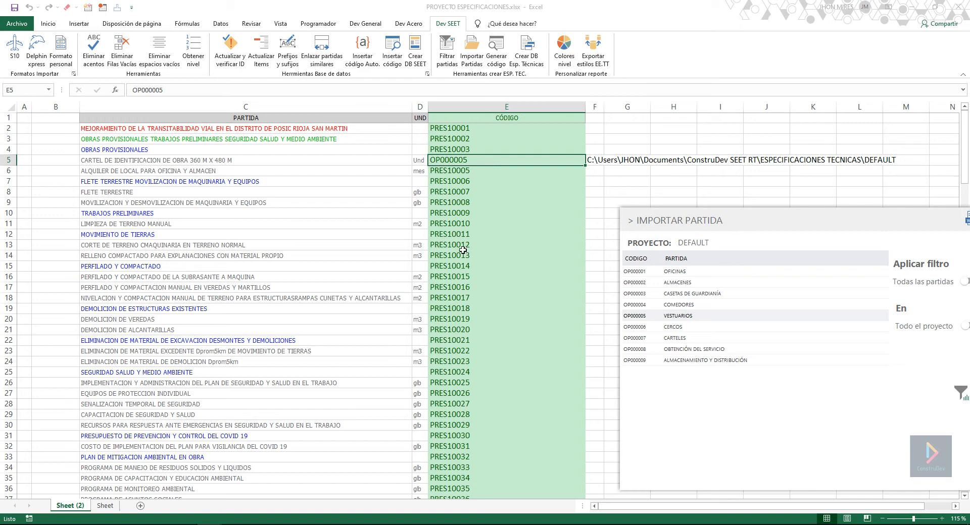
pyautogui.scroll(-6, 193, 395)
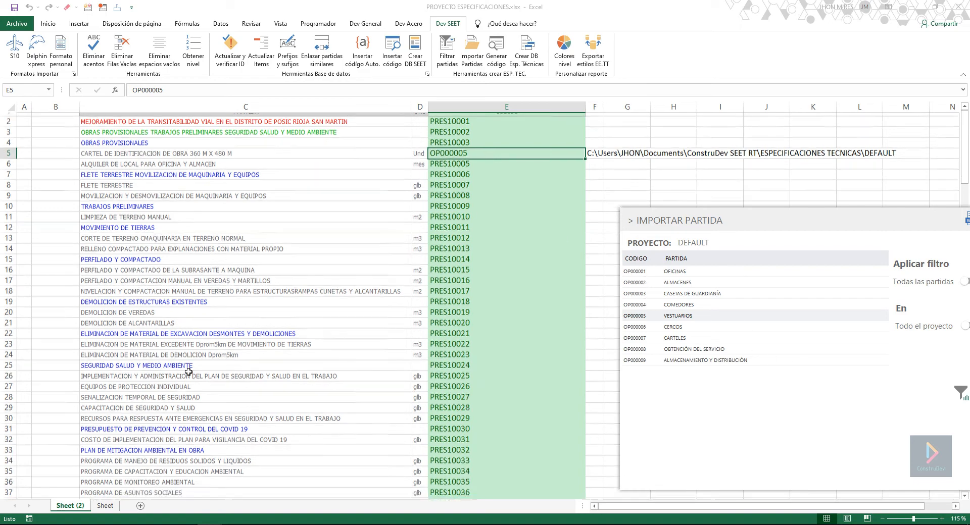
pyautogui.scroll(6, 192, 395)
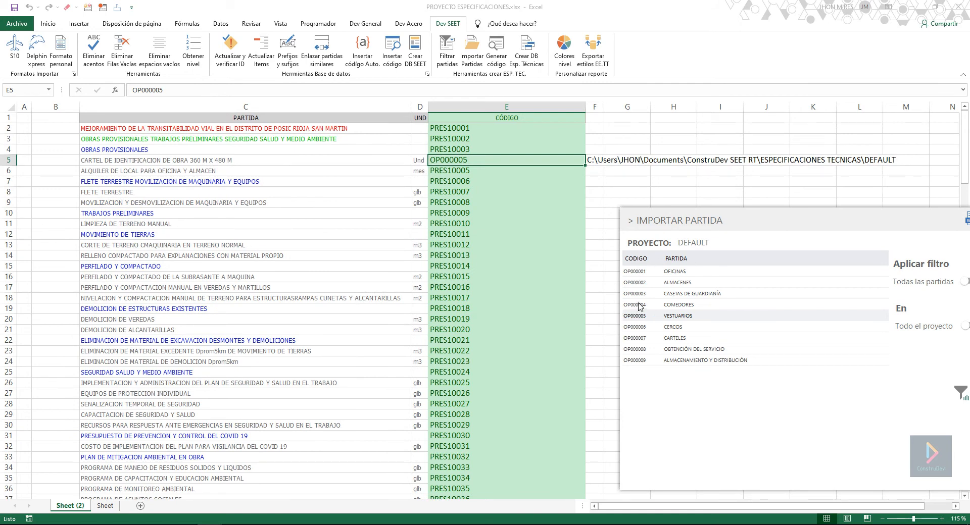
# Assign OP000004 and instead OP000001 to the ALQUILER DE LOCAL partida in E6, and close the import form
pyautogui.moveTo(640, 306); pyautogui.dragTo(493, 171)
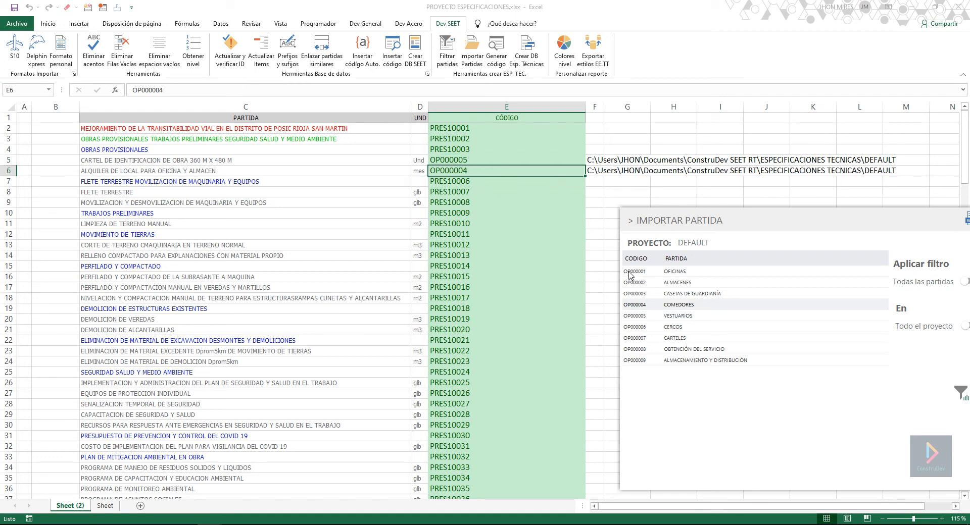
pyautogui.moveTo(629, 273); pyautogui.dragTo(520, 170)
pyautogui.moveTo(716, 225); pyautogui.dragTo(514, 224)
pyautogui.click(776, 219)
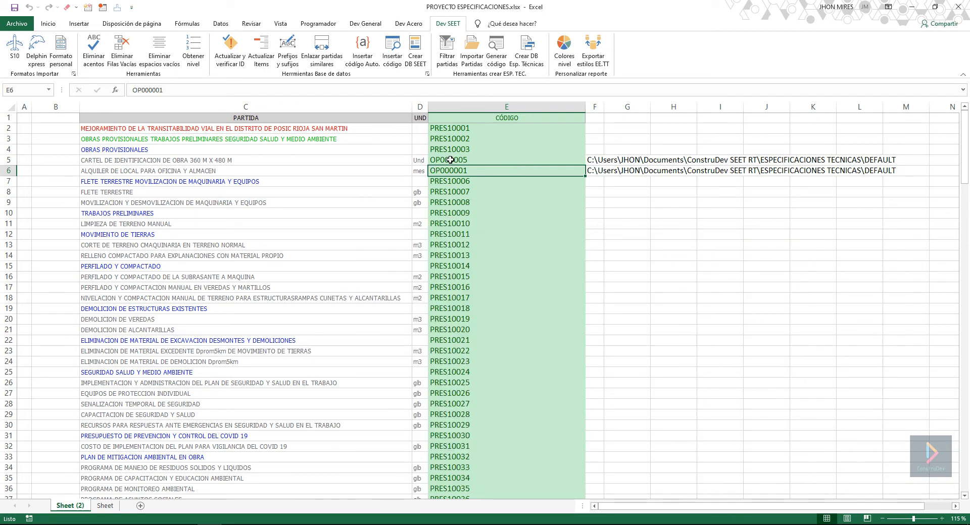
# Review the imported codes in E5 and E6 and clear the source folder paths from column F
pyautogui.click(450, 159)
pyautogui.click(451, 171)
pyautogui.click(462, 159)
pyautogui.click(453, 171)
pyautogui.click(597, 108)
pyautogui.press('Delete')
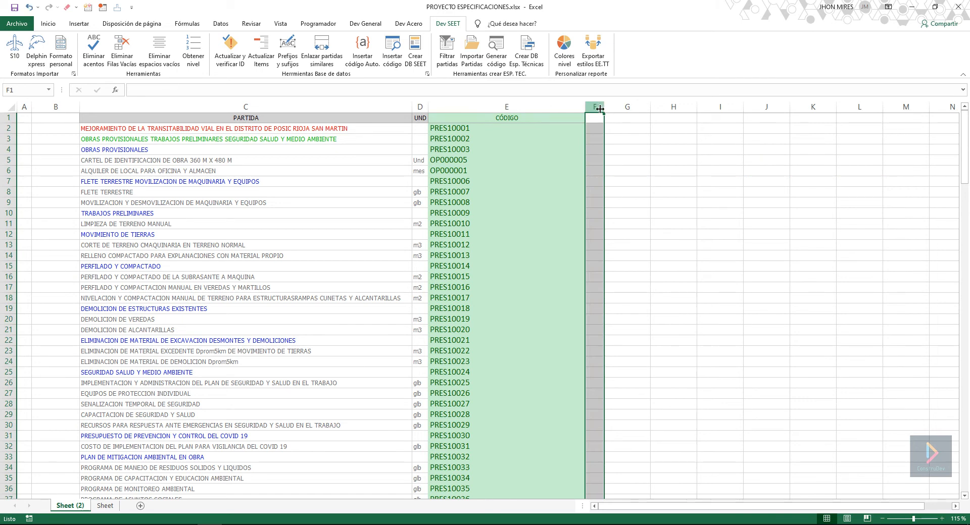
# Refill the consecutive PRES code series down column E from E3:E4, replacing the imported codes with PRES10004 and PRES10005
pyautogui.click(469, 140)
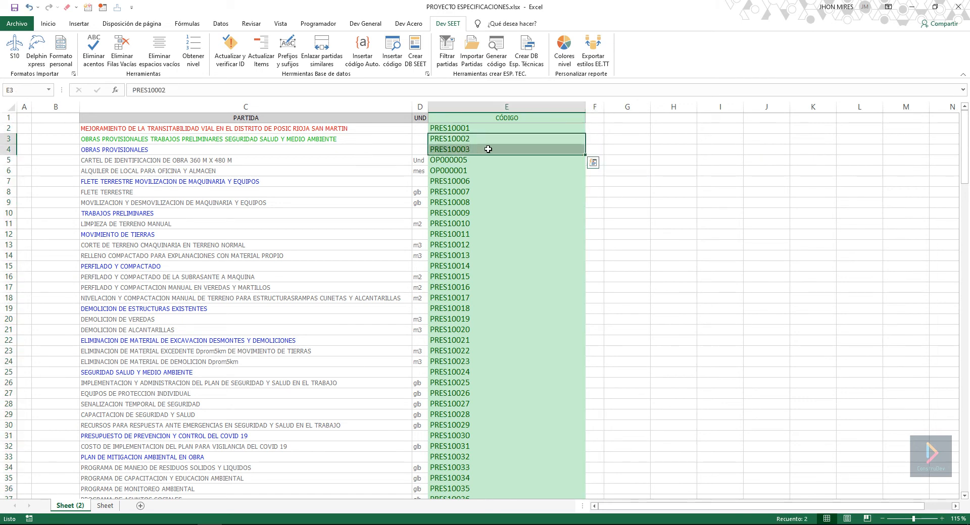
pyautogui.hotkey('ctrl', 'shift', 'Down')
pyautogui.click(470, 161)
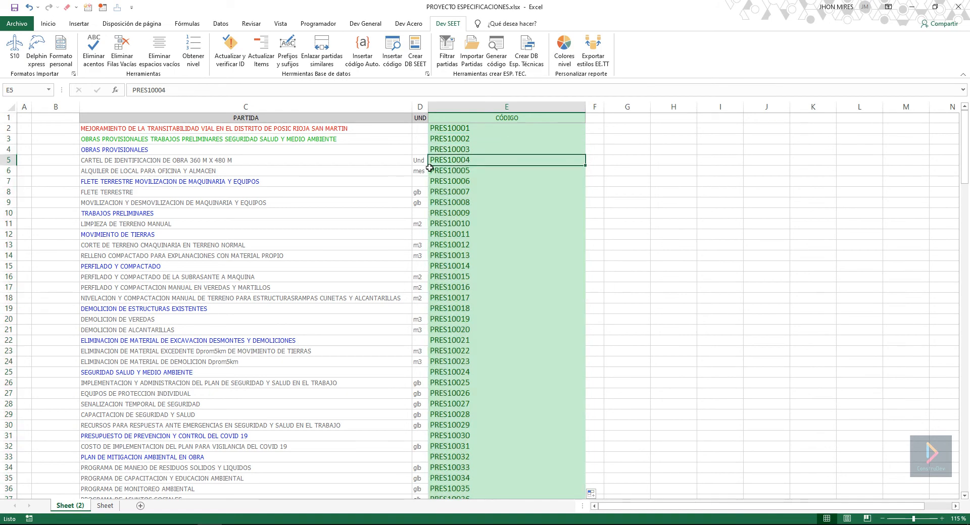
pyautogui.scroll(-7, 457, 403)
pyautogui.scroll(7, 457, 402)
pyautogui.click(448, 170)
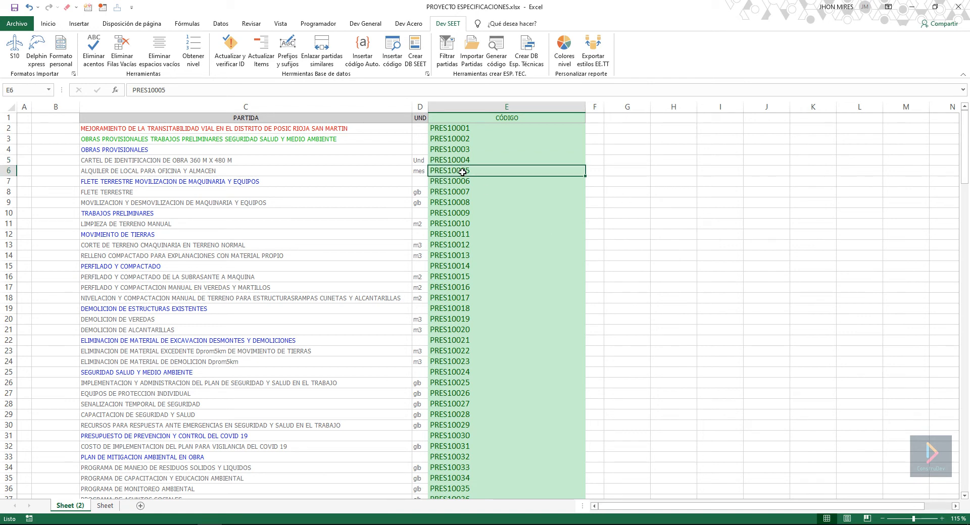
pyautogui.click(456, 158)
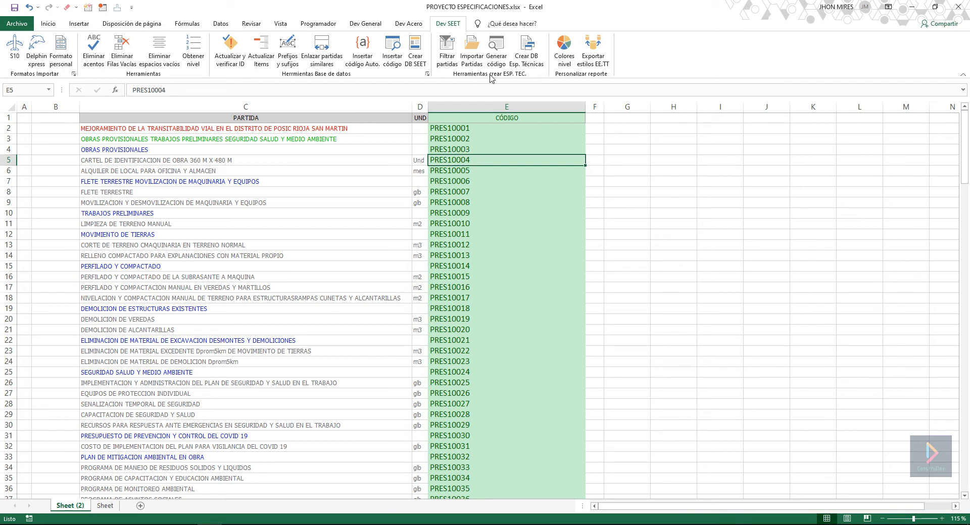
pyautogui.click(105, 506)
pyautogui.click(71, 506)
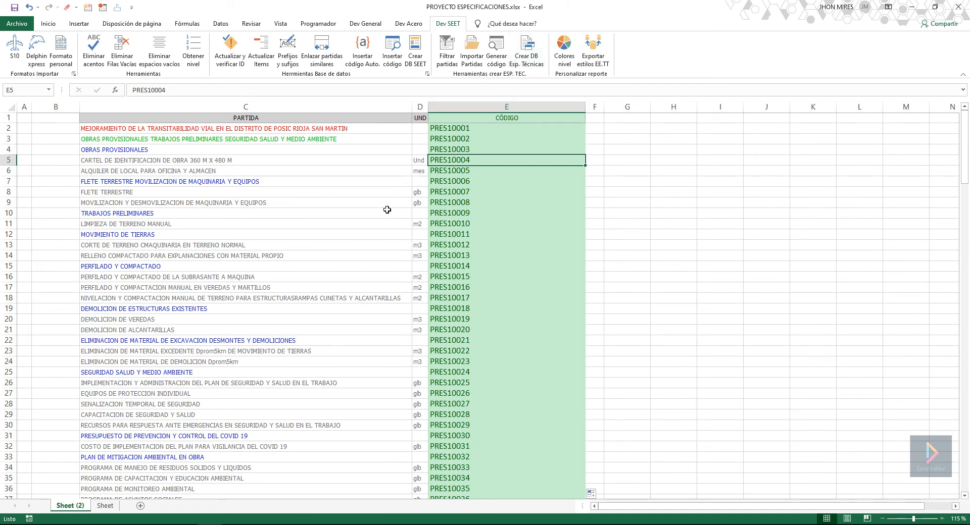
# Open the technical specifications database form and preview the TEMPLATE_DEFAULT template in Word
pyautogui.click(532, 56)
pyautogui.moveTo(241, 89); pyautogui.dragTo(415, 108)
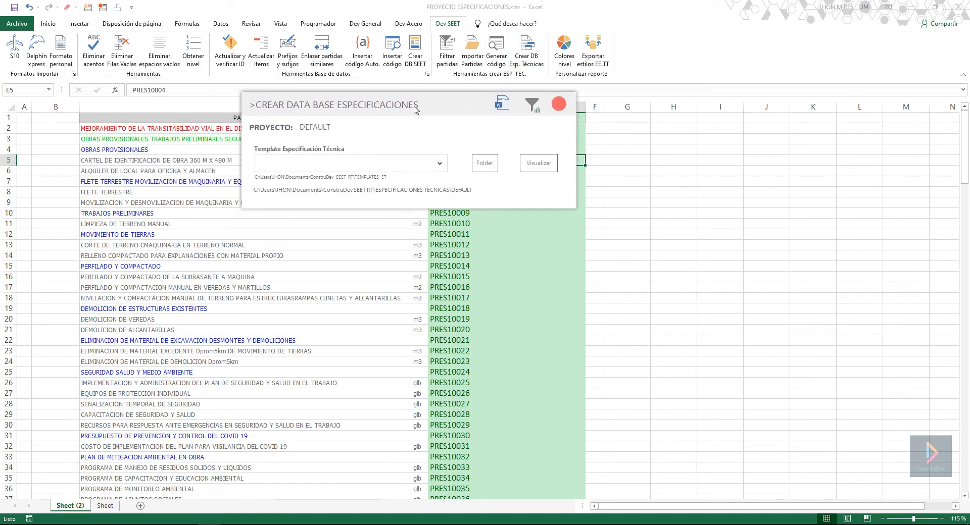
pyautogui.click(329, 169)
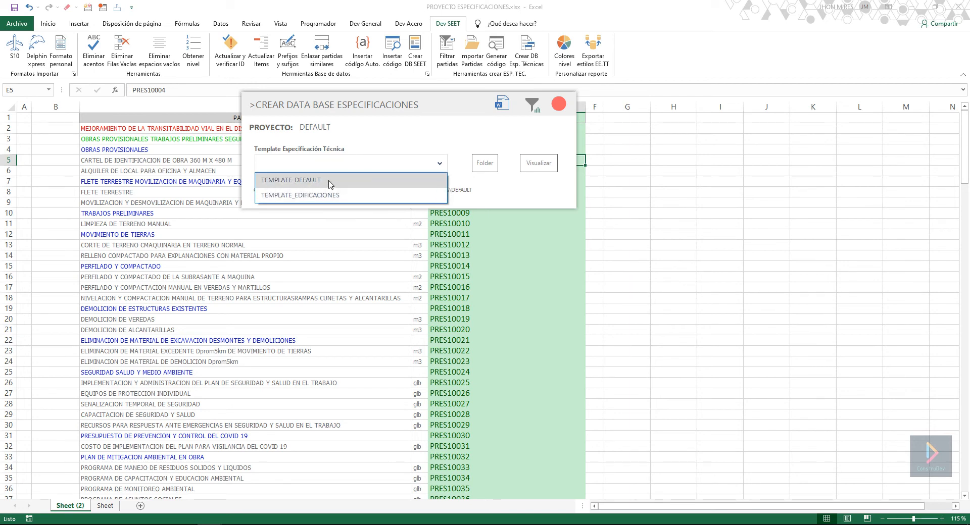
pyautogui.click(328, 180)
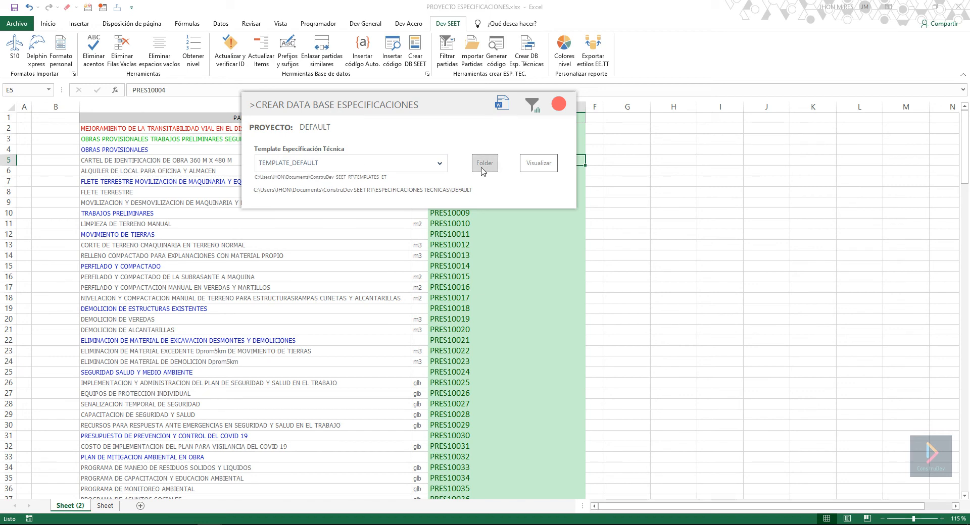
pyautogui.click(538, 172)
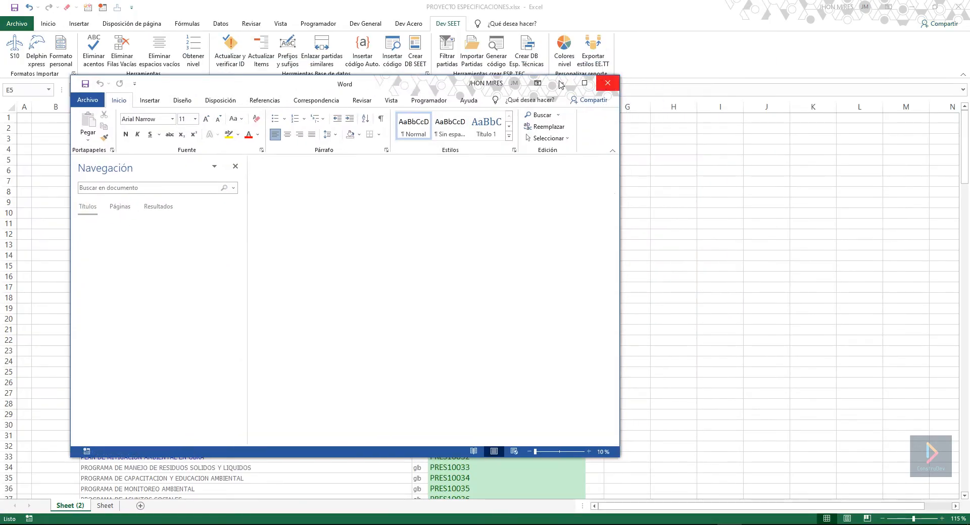
pyautogui.click(559, 84)
# Choose TEMPLATE_EDIFICACIONES as the technical specification template and open it in a full-size Word preview
pyautogui.click(389, 165)
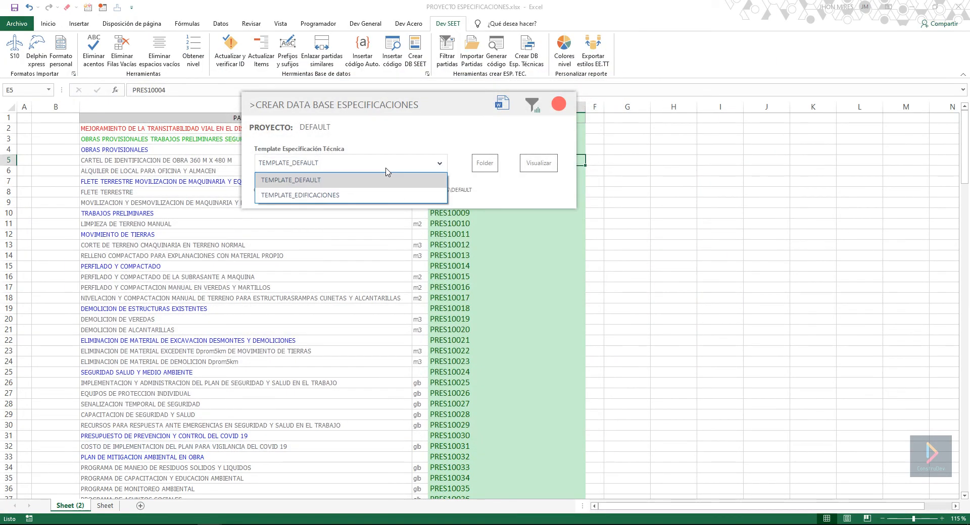
pyautogui.click(332, 196)
pyautogui.click(530, 171)
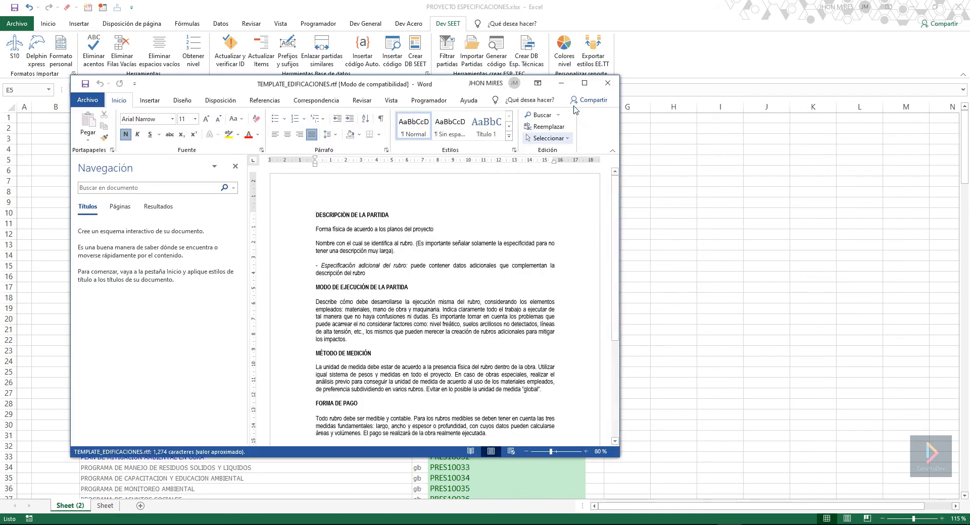
pyautogui.click(584, 84)
# Examine the template's description, execution, measurement and payment sections, and close the preview
pyautogui.scroll(4, 515, 323)
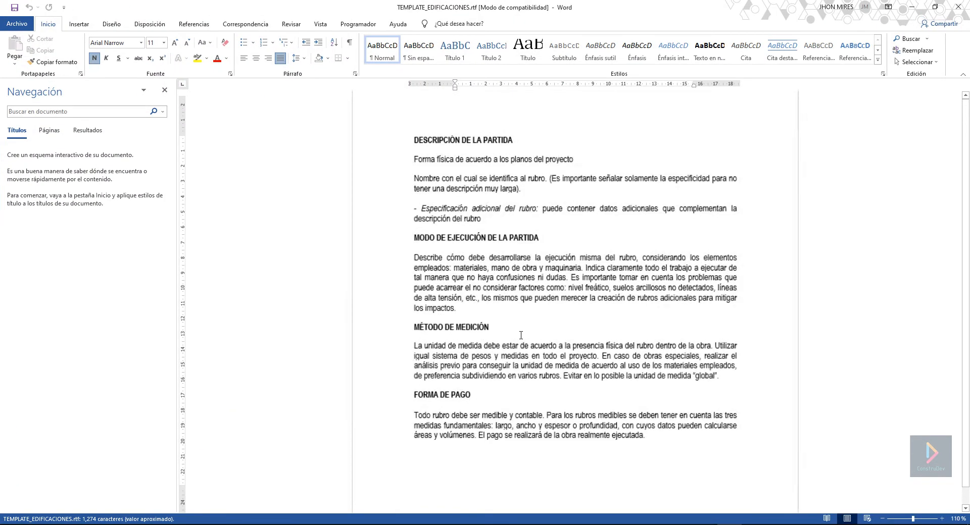
pyautogui.scroll(2, 515, 323)
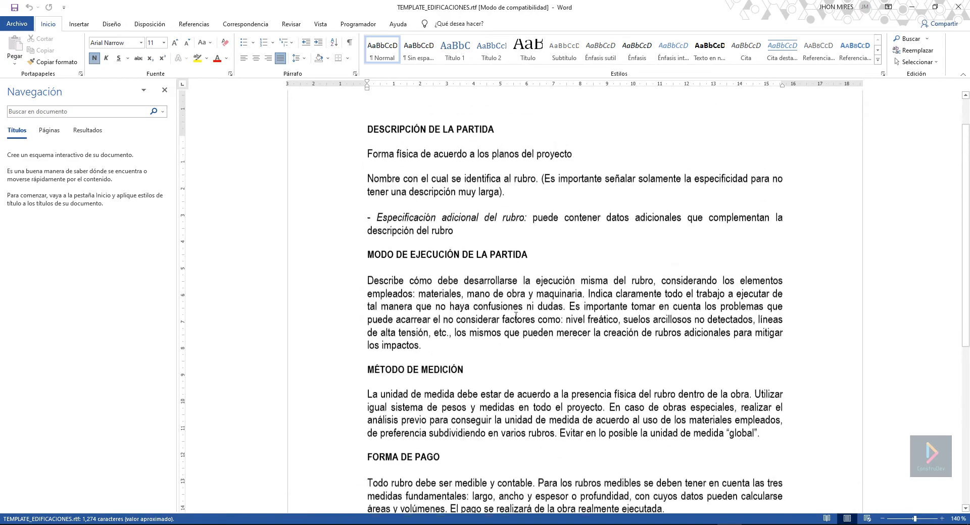
pyautogui.scroll(-5, 422, 327)
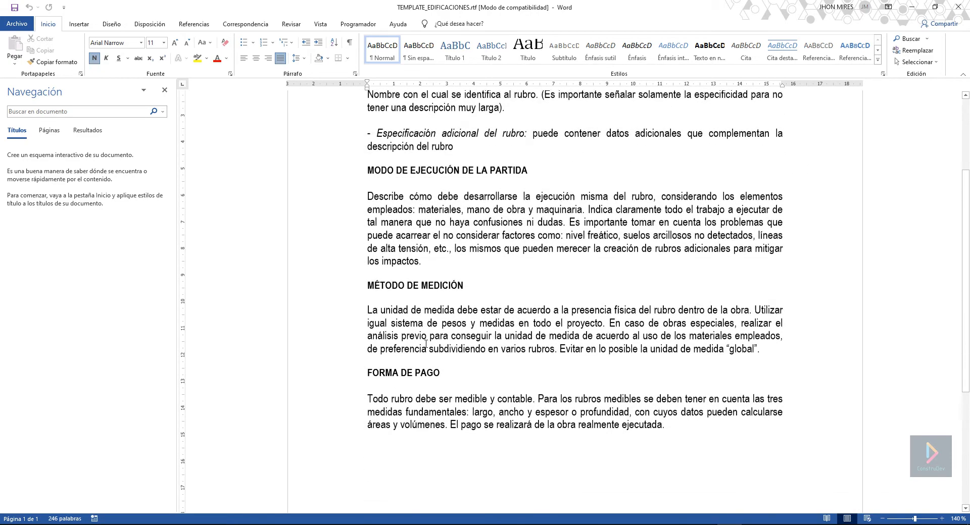
pyautogui.scroll(4, 364, 168)
pyautogui.scroll(-6, 459, 246)
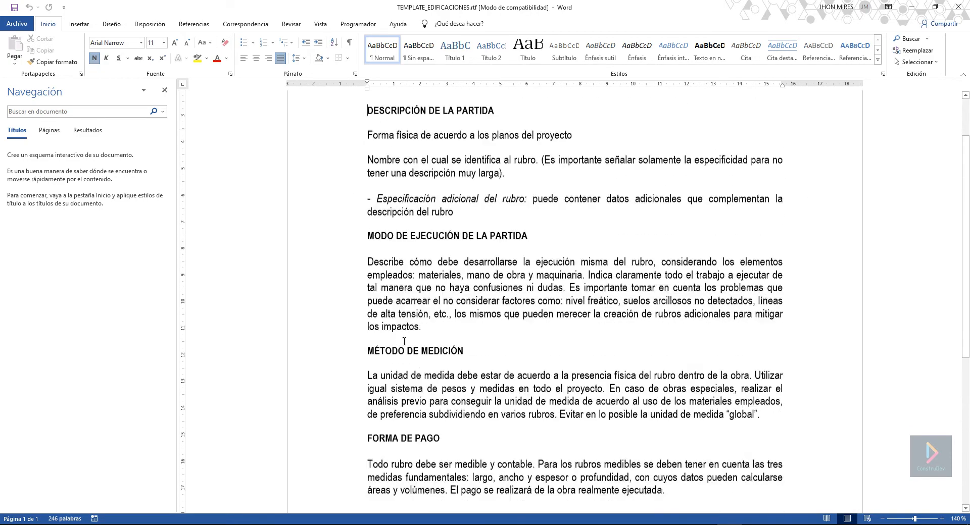
pyautogui.scroll(4, 460, 246)
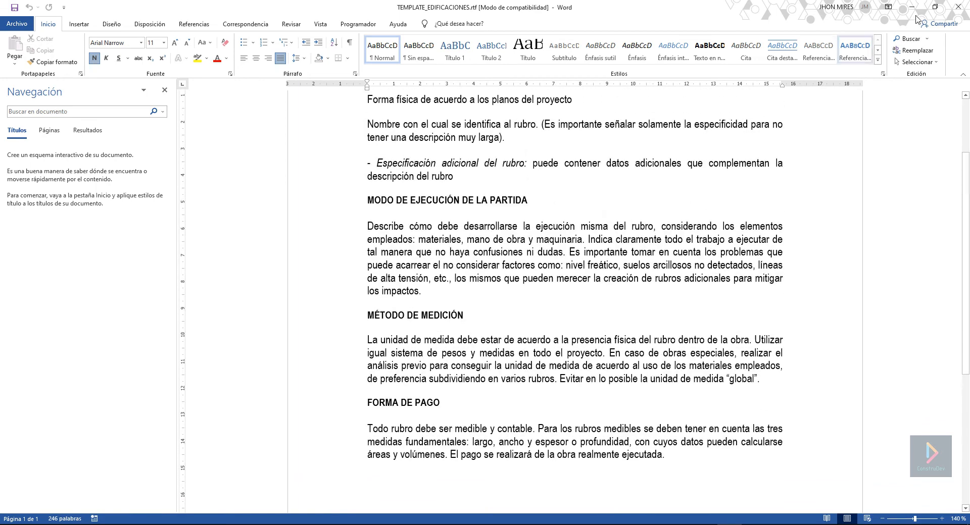
pyautogui.click(957, 8)
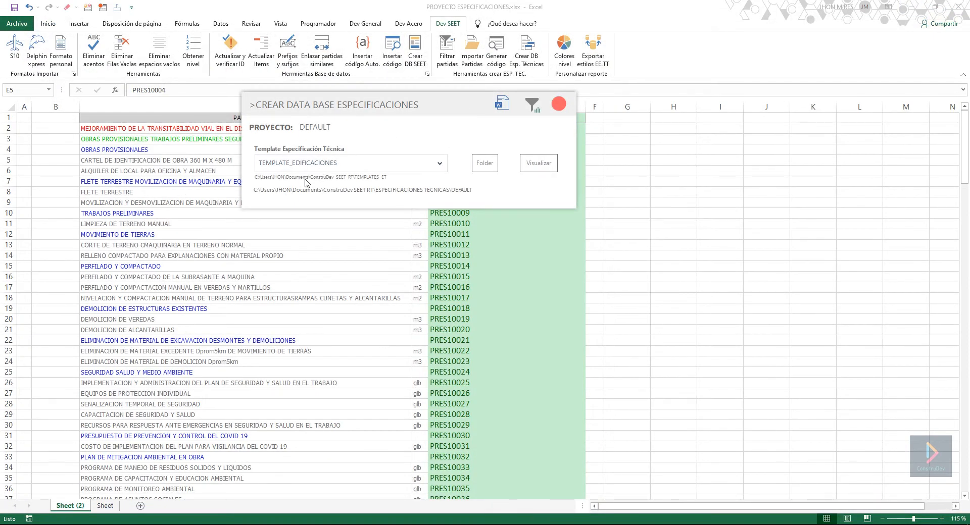
# Check the list of available templates and select TEMPLATE_EDIFICACIONES again for the specifications database
pyautogui.moveTo(376, 106); pyautogui.dragTo(361, 128)
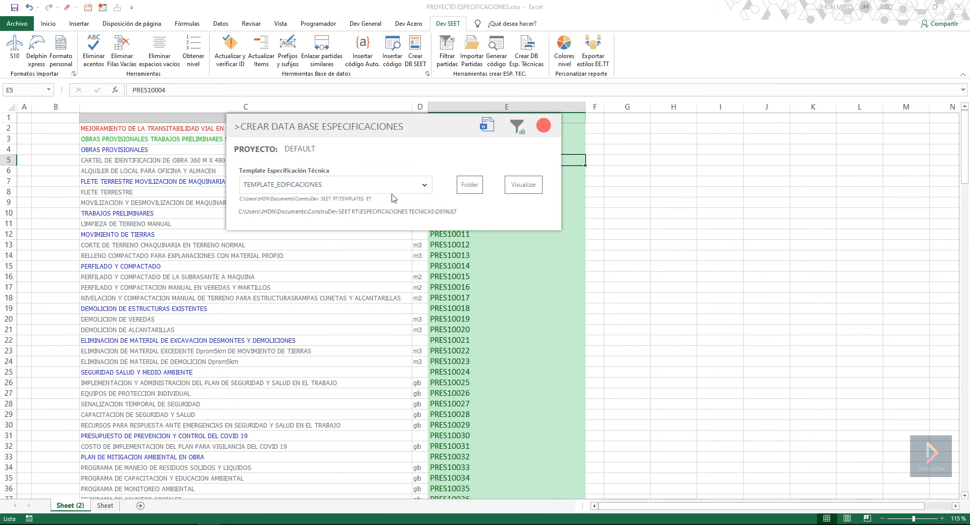
pyautogui.moveTo(356, 134); pyautogui.dragTo(385, 133)
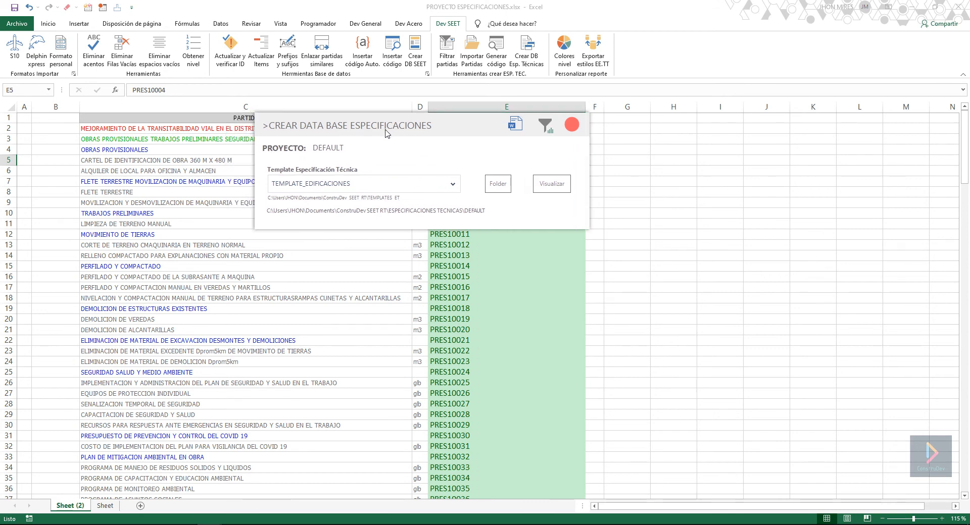
pyautogui.click(374, 189)
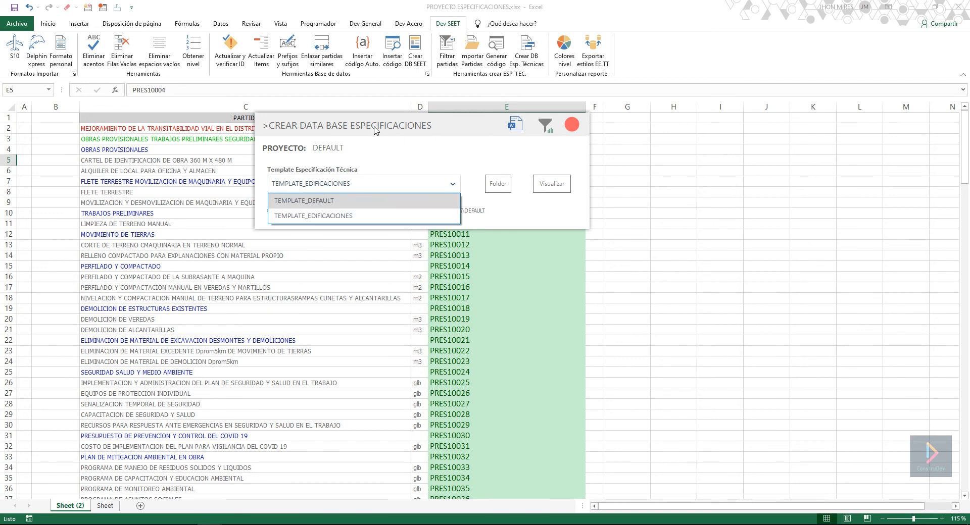
pyautogui.click(313, 217)
pyautogui.moveTo(433, 130); pyautogui.dragTo(480, 155)
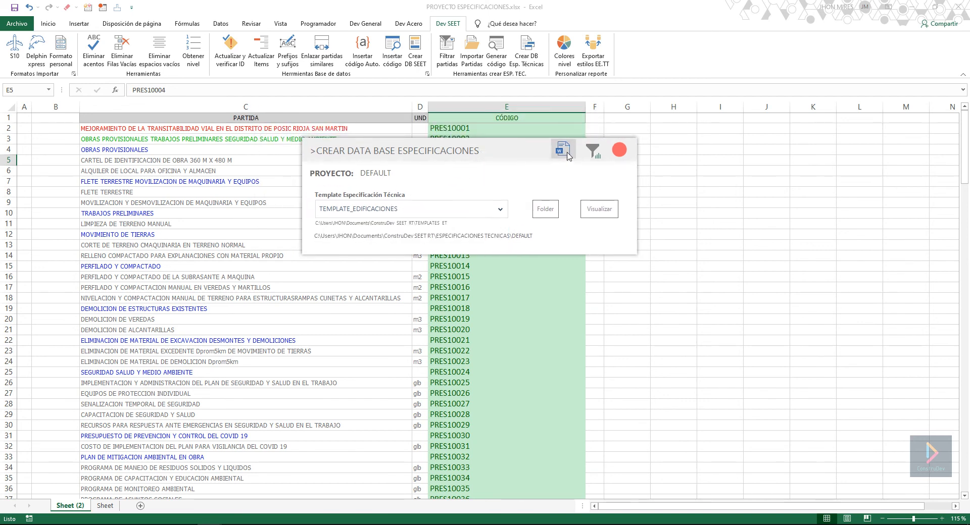
# Create a DBS10 folder inside ESPECIFICACIONES TECNICAS and set it as the technical specifications database path
pyautogui.click(594, 151)
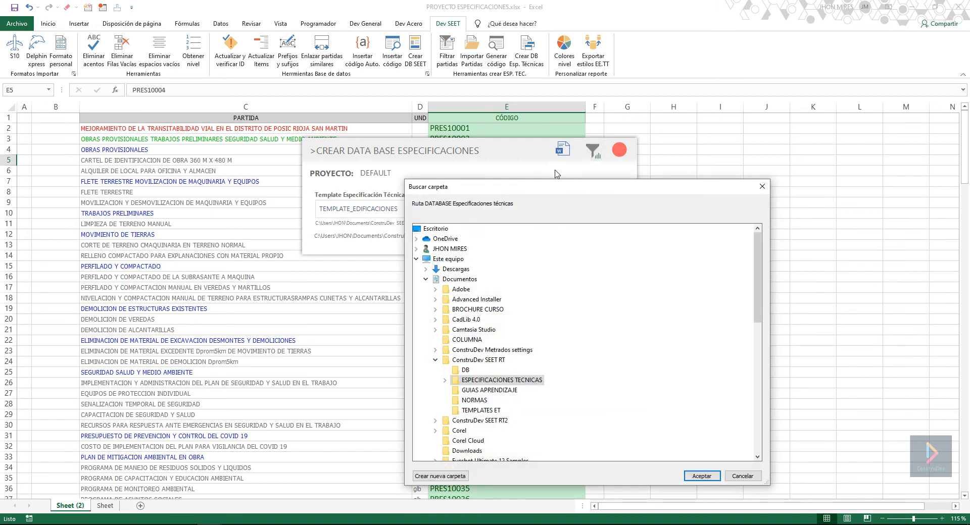
pyautogui.moveTo(535, 196); pyautogui.dragTo(694, 125)
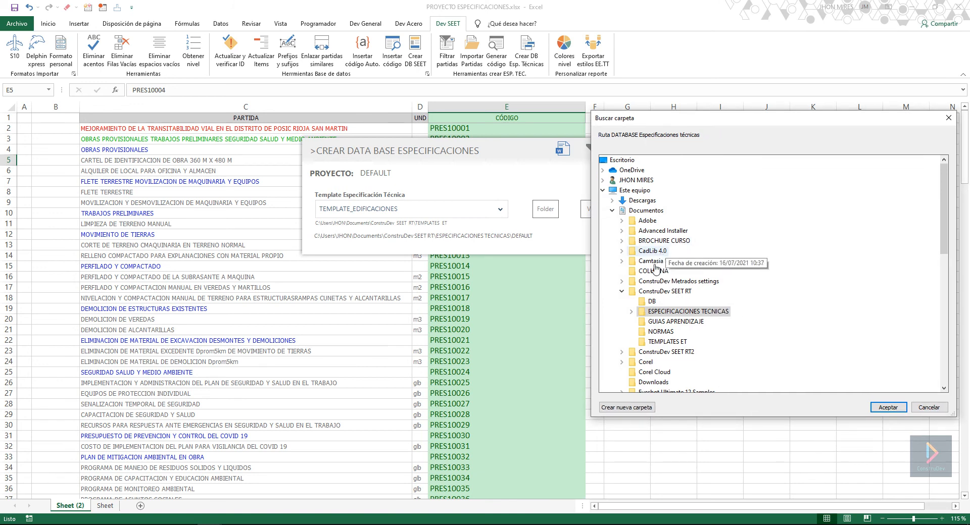
pyautogui.click(631, 312)
pyautogui.click(681, 313)
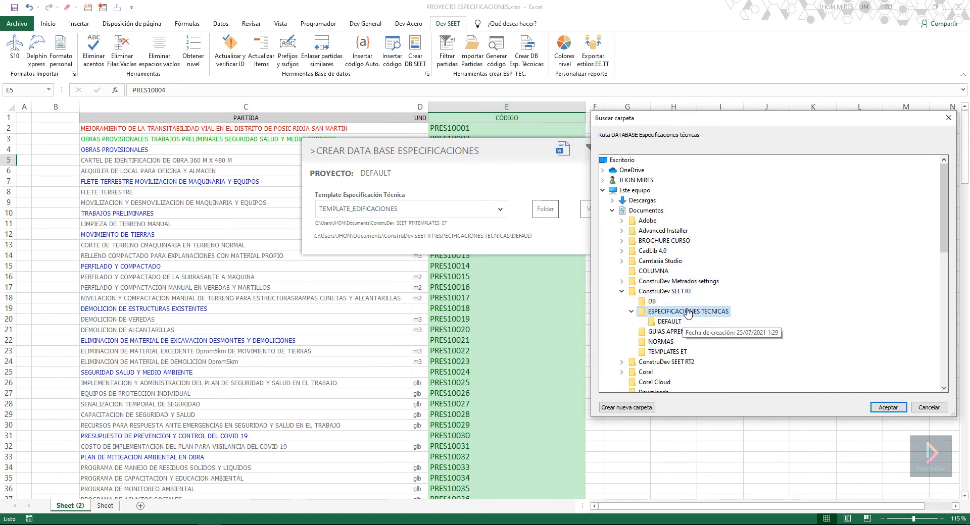
pyautogui.click(626, 409)
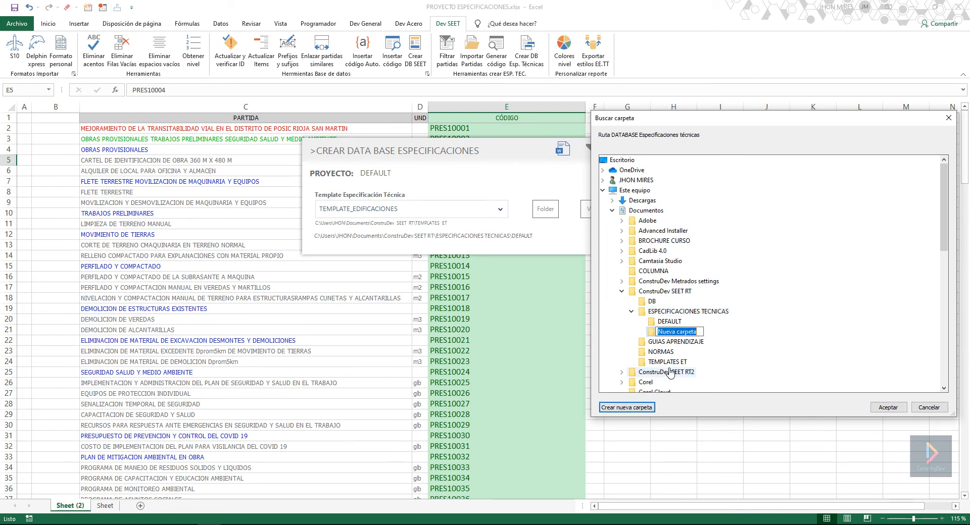
pyautogui.write('DBS10')
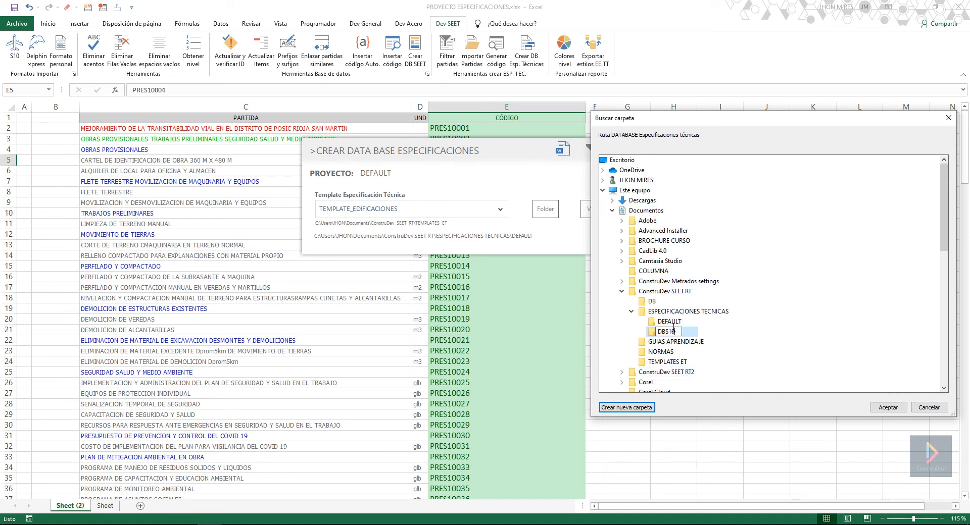
pyautogui.press('Return')
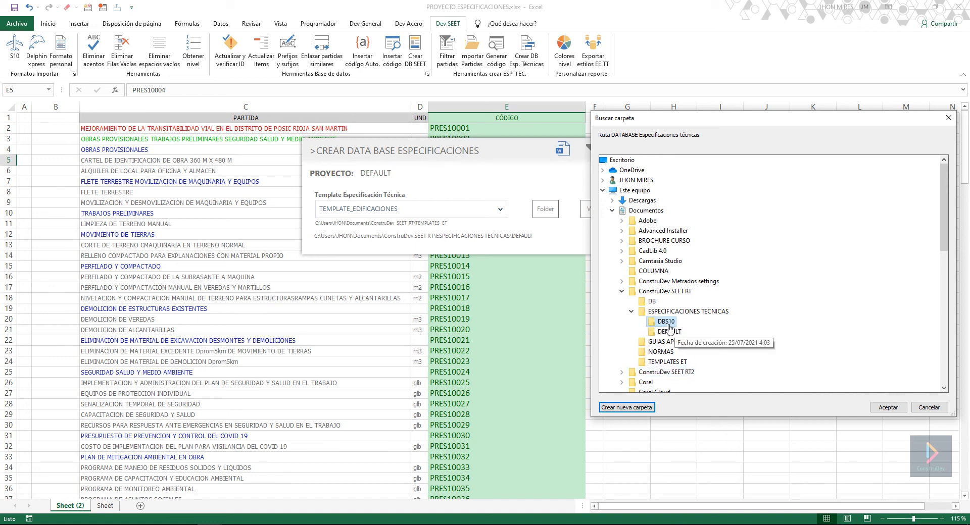
pyautogui.click(872, 408)
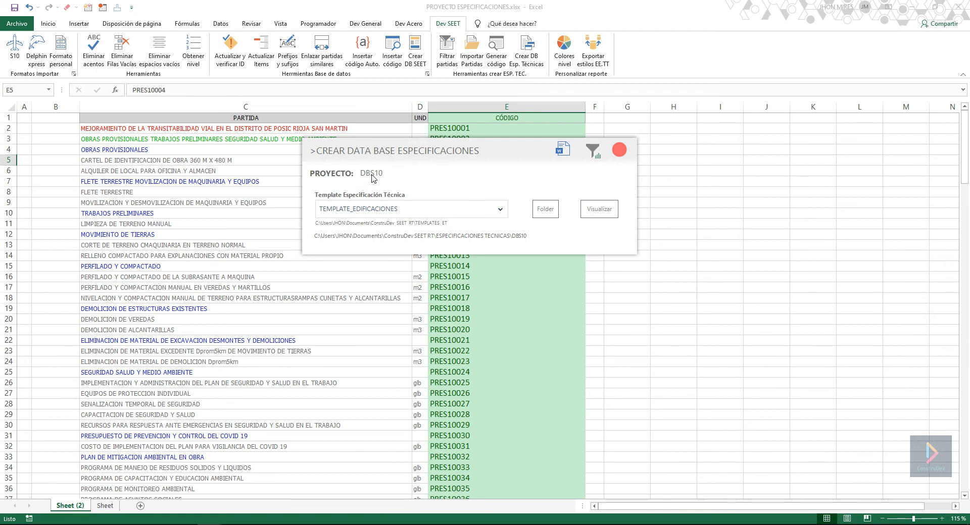
# Create the technical specifications database for project DBS10 and close the form
pyautogui.moveTo(409, 156); pyautogui.dragTo(442, 153)
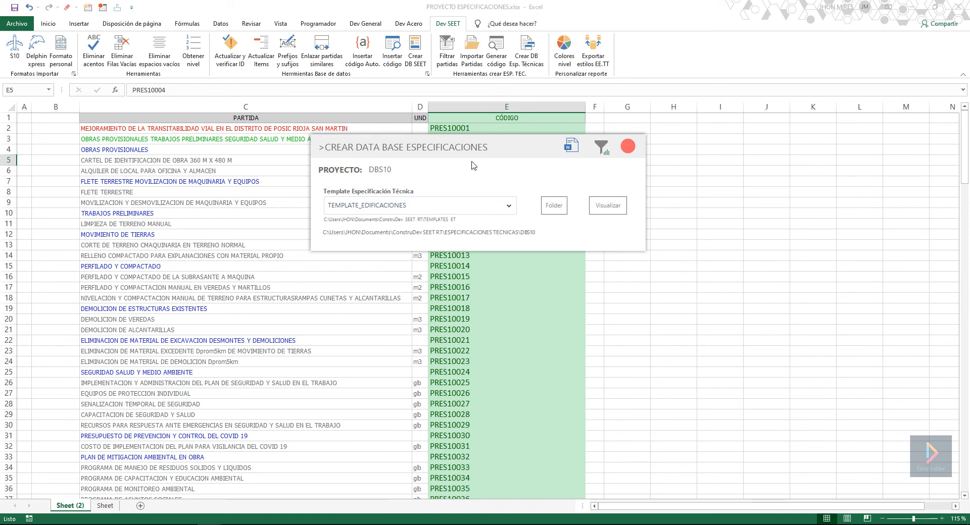
pyautogui.moveTo(465, 149); pyautogui.dragTo(456, 153)
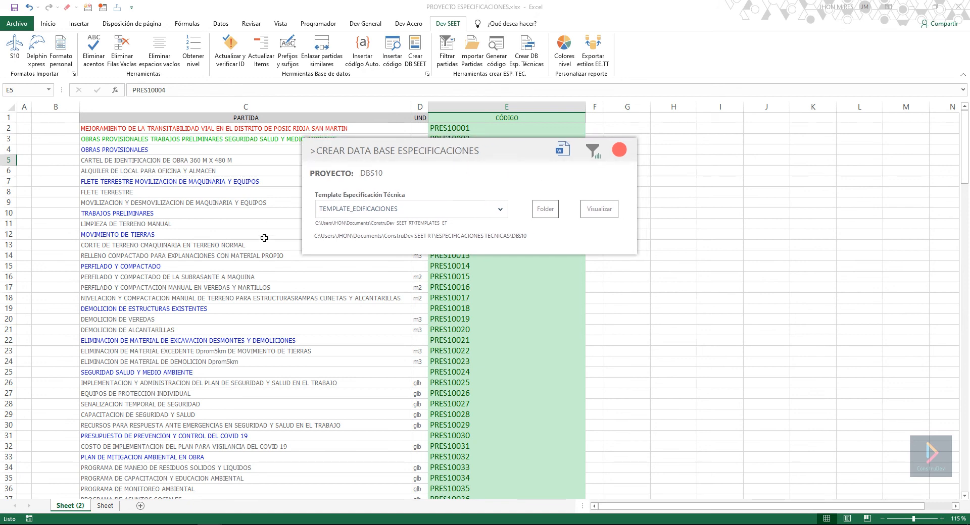
pyautogui.click(564, 150)
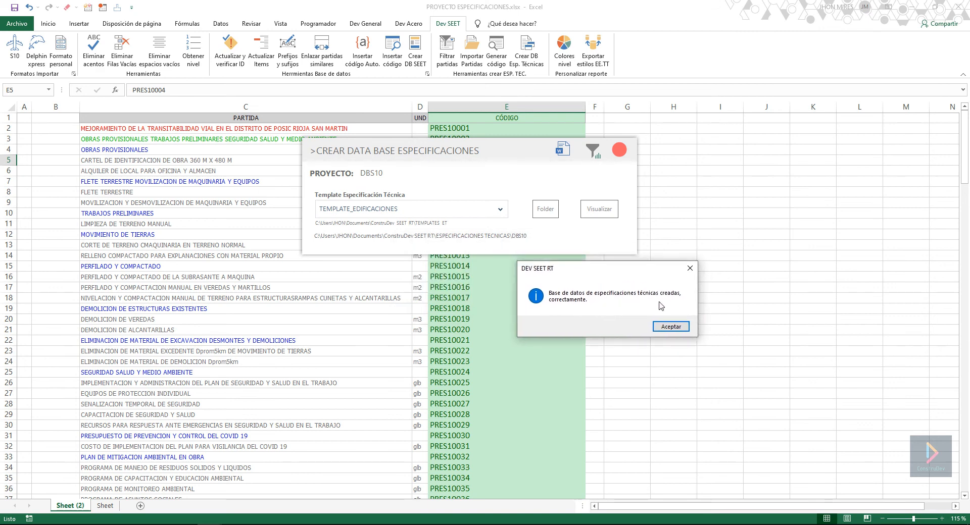
pyautogui.click(667, 331)
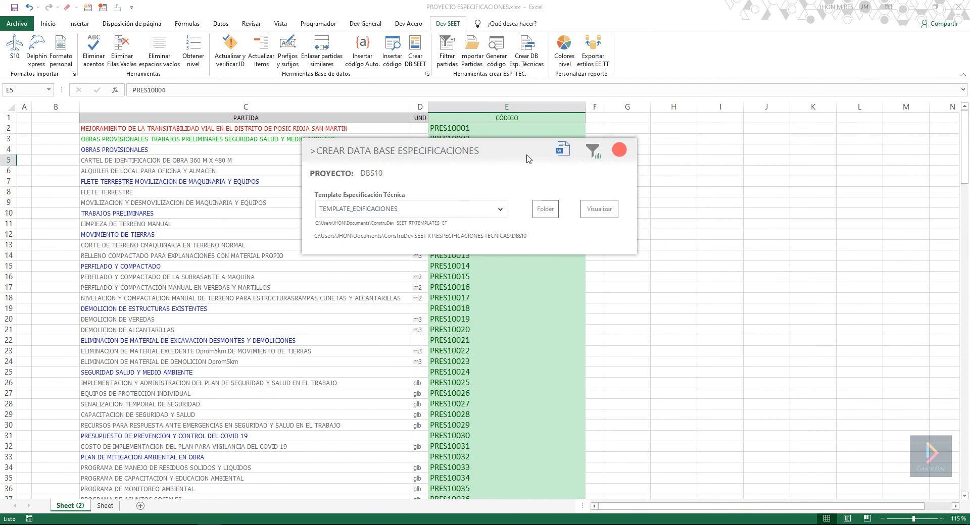
pyautogui.click(619, 150)
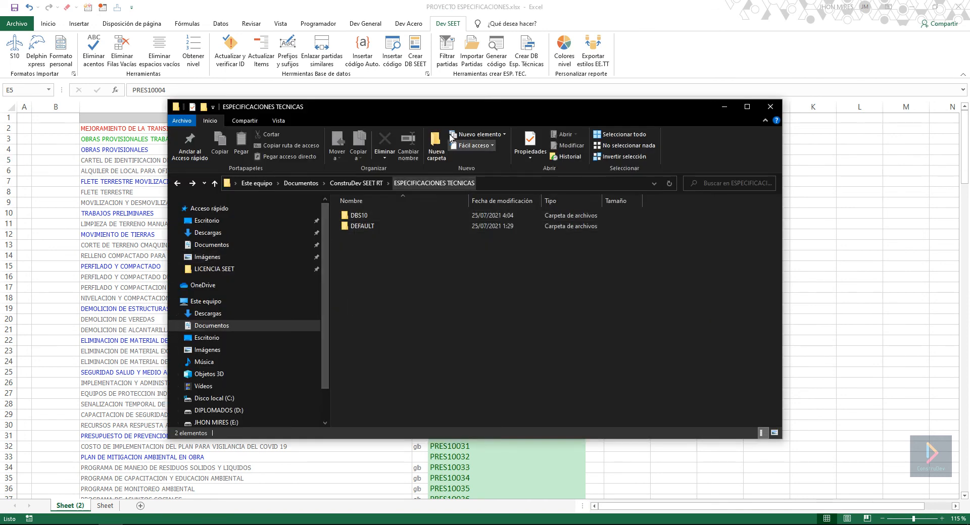
# Switch to File Explorer and examine the files in Documentos > ConstruDev SEET RT > ESPECIFICACIONES TECNICAS > DBS10
pyautogui.click(212, 327)
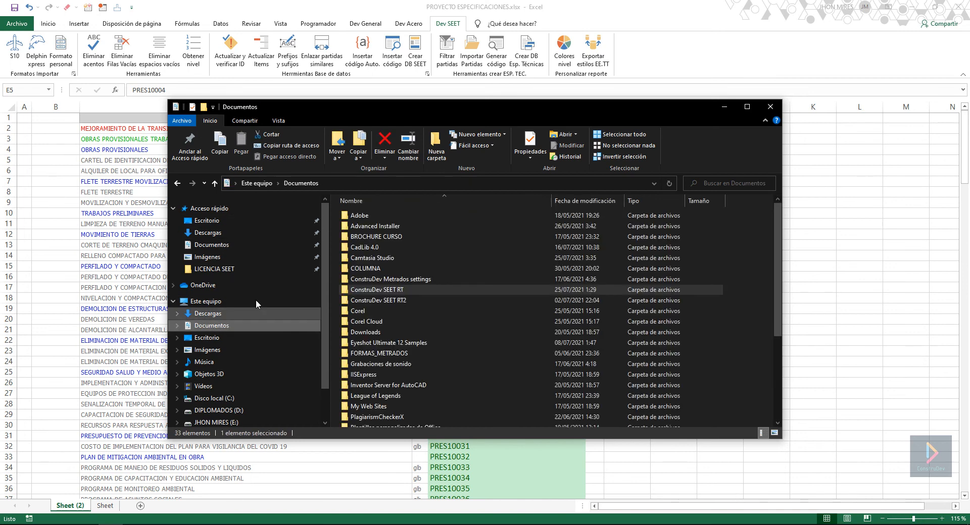
pyautogui.doubleClick(374, 291)
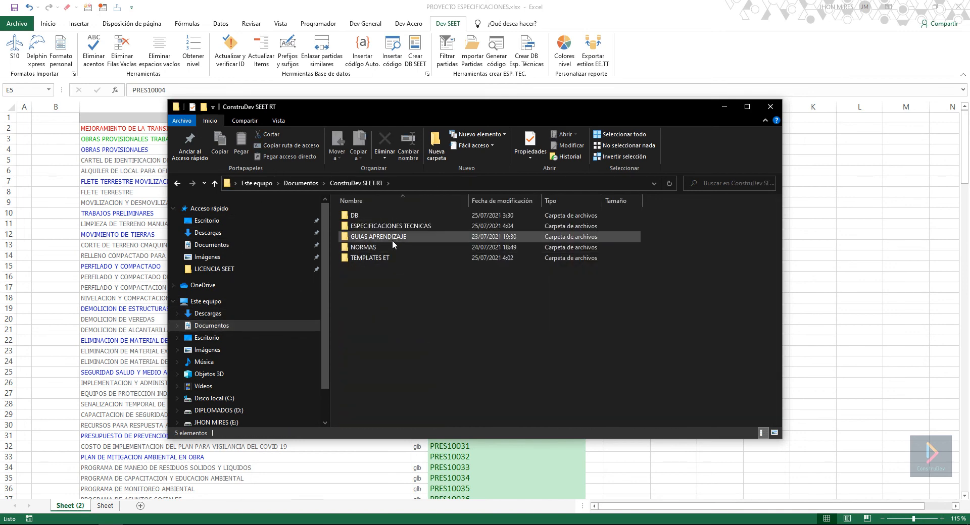
pyautogui.doubleClick(382, 227)
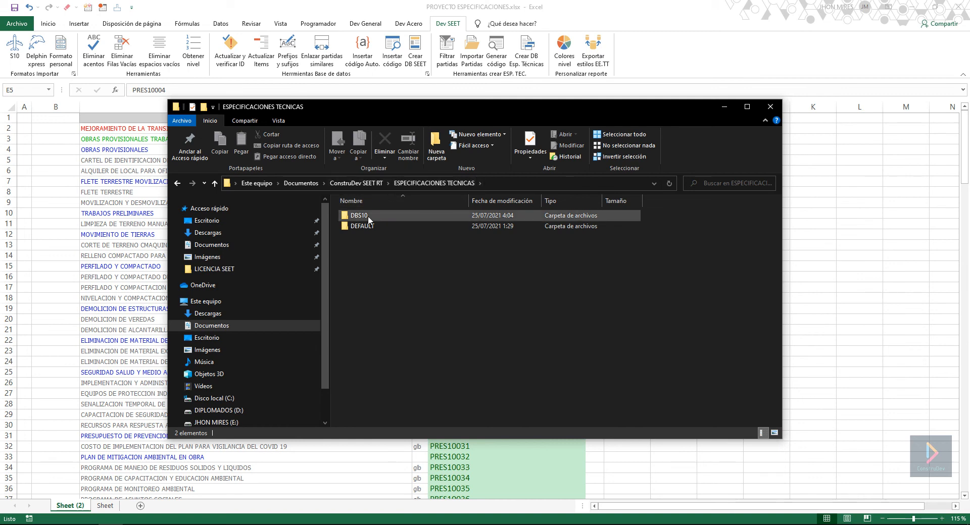
pyautogui.rightClick(362, 270)
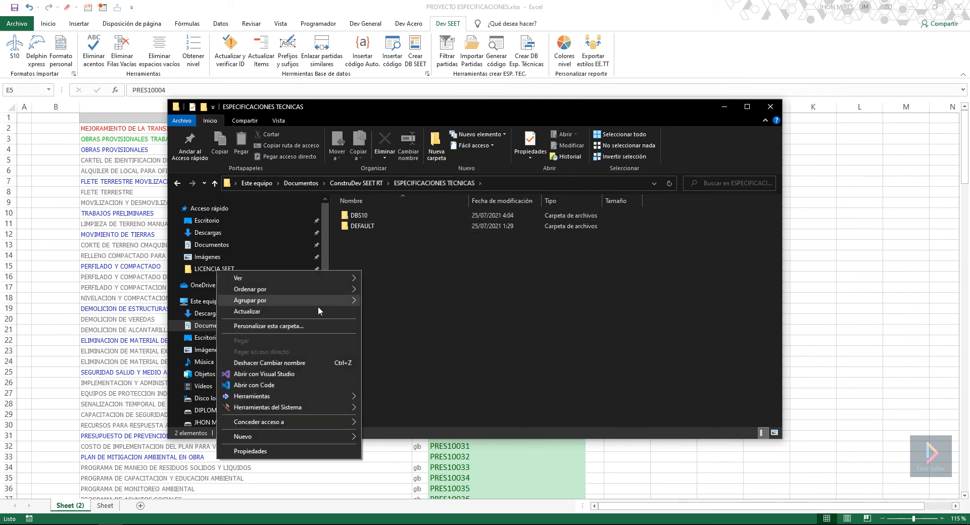
pyautogui.click(317, 311)
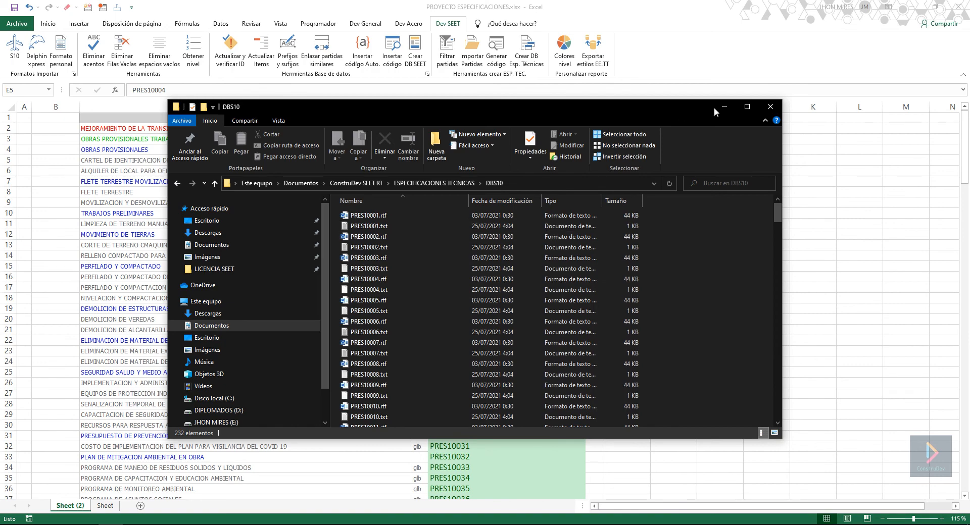
pyautogui.click(747, 106)
pyautogui.scroll(-10, 453, 335)
pyautogui.moveTo(966, 178); pyautogui.dragTo(889, 96)
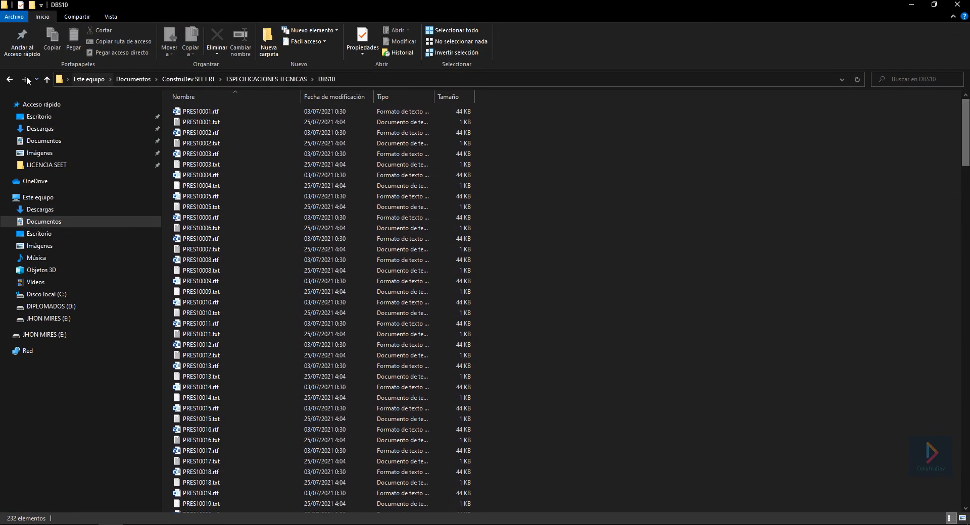
# Go back to the ESPECIFICACIONES TECNICAS folder, refresh its contents and close the File Explorer window
pyautogui.click(10, 79)
pyautogui.moveTo(392, 6); pyautogui.dragTo(416, 100)
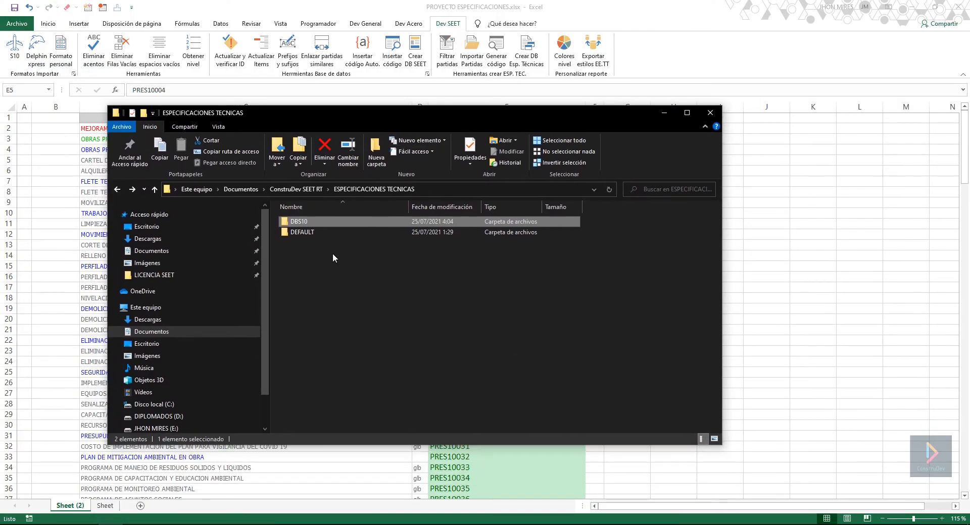
pyautogui.rightClick(341, 276)
pyautogui.click(277, 317)
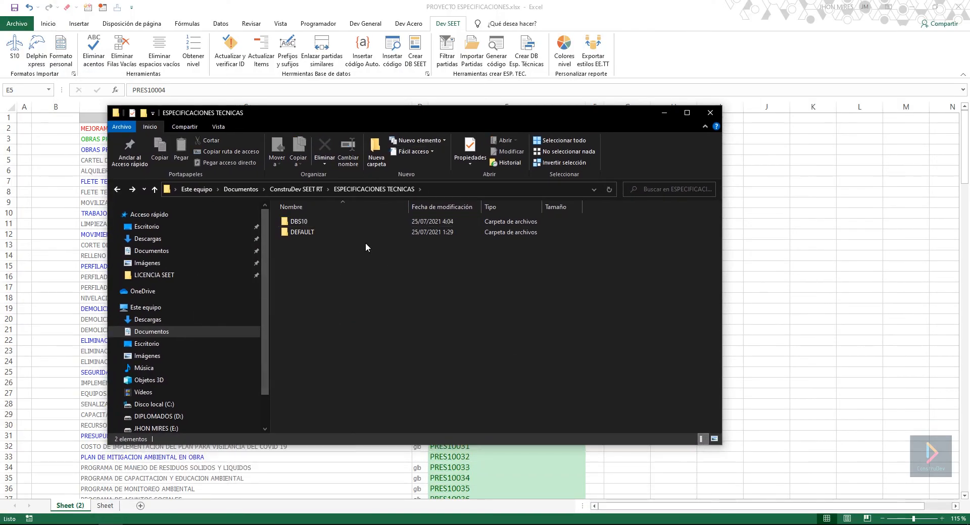
pyautogui.click(710, 112)
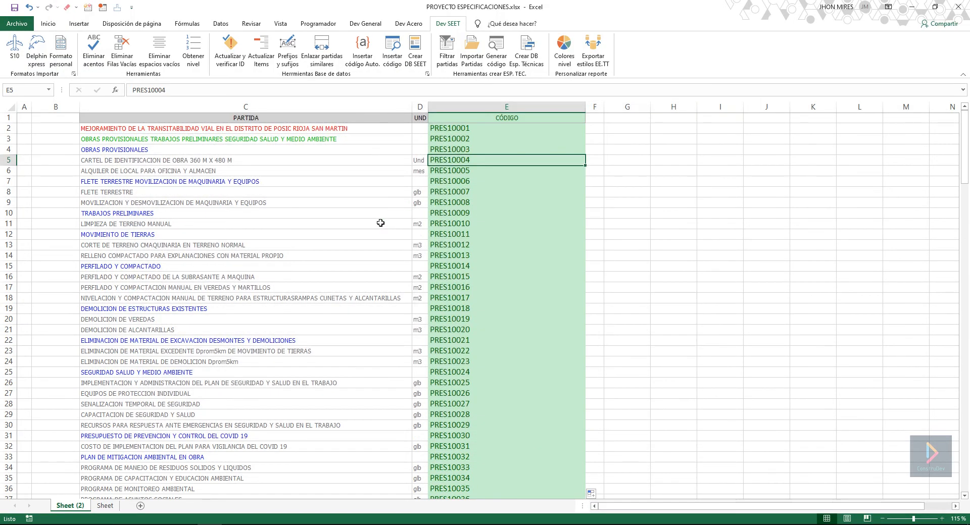
# Compare the coded partidas on Sheet (2) with the original budget list on Sheet
pyautogui.click(252, 203)
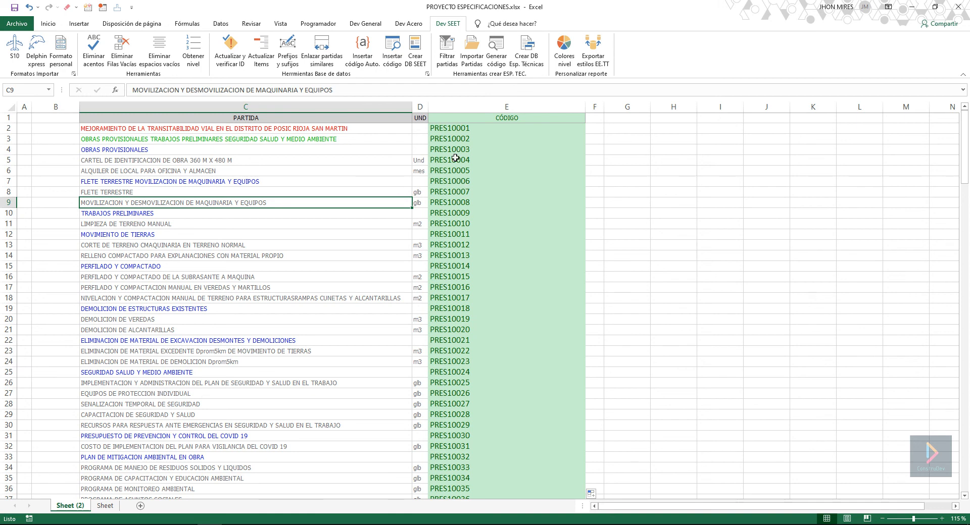
pyautogui.click(105, 506)
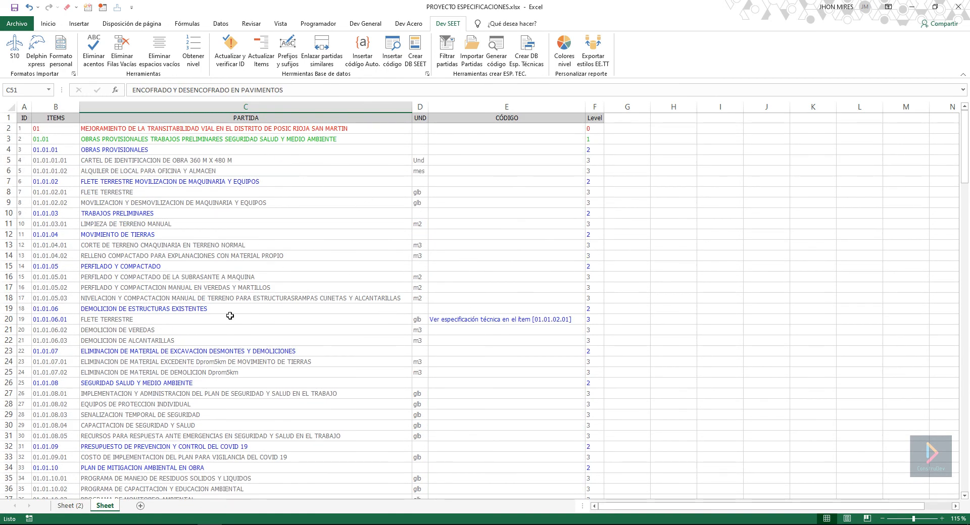
pyautogui.scroll(-2, 304, 411)
pyautogui.scroll(2, 257, 223)
pyautogui.click(71, 506)
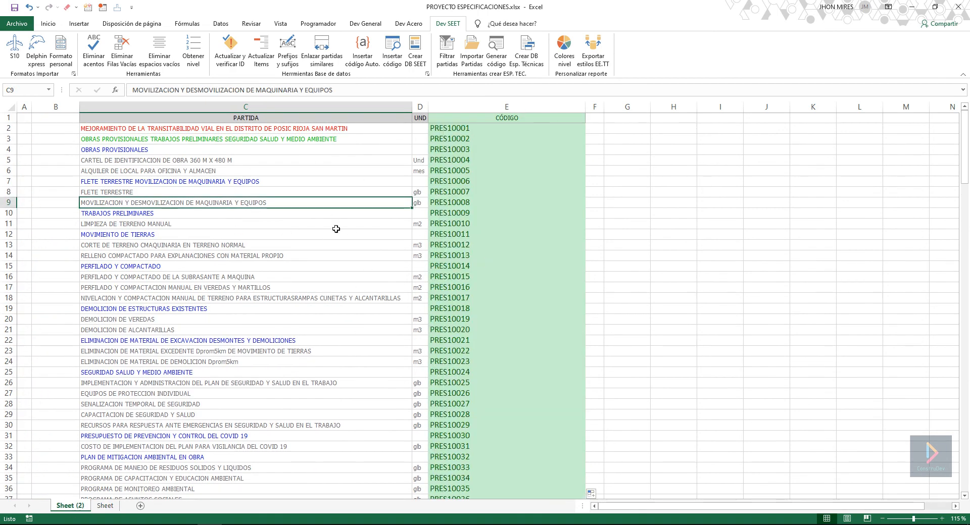
# Delete the unique-values and duplicate-values conditional formatting rules from the CÓDIGO column on Sheet (2)
pyautogui.click(542, 121)
pyautogui.hotkey('ctrl', 'shift', 'Down')
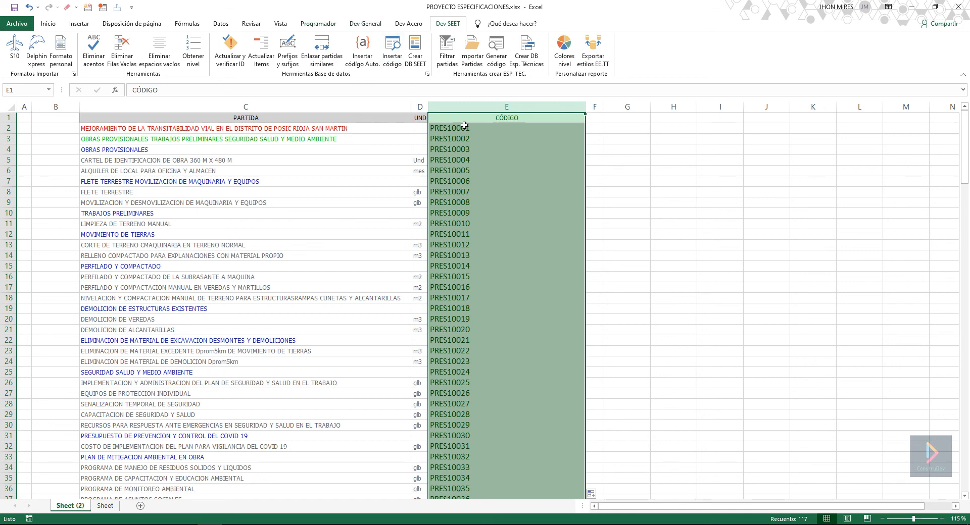
pyautogui.click(48, 23)
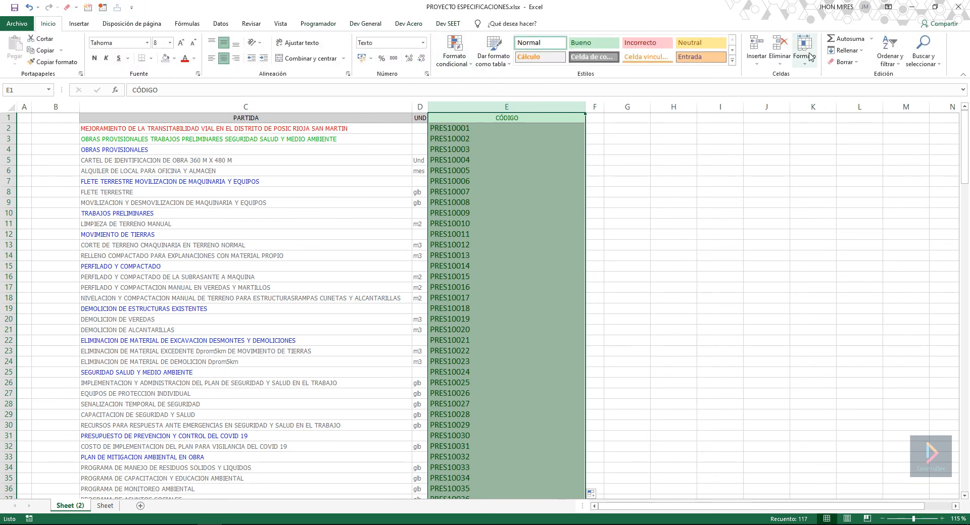
pyautogui.click(410, 24)
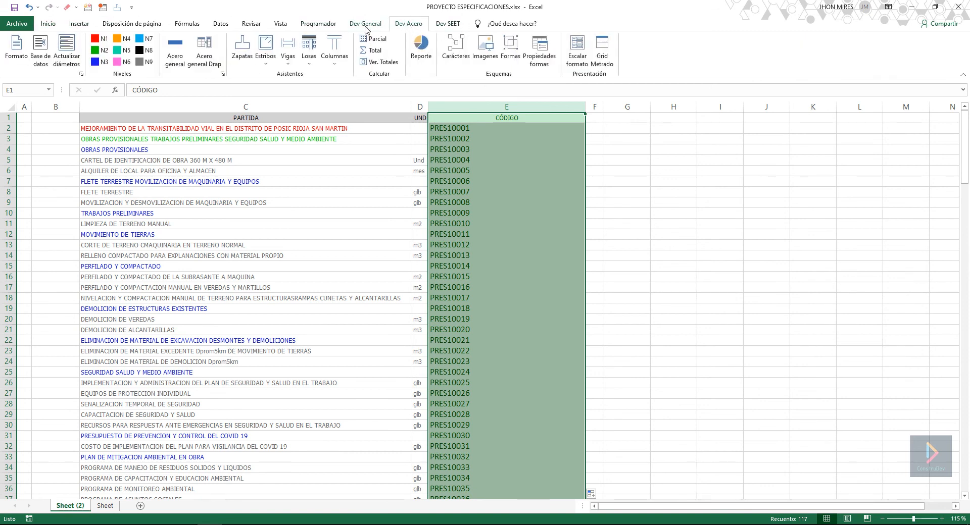
pyautogui.click(50, 24)
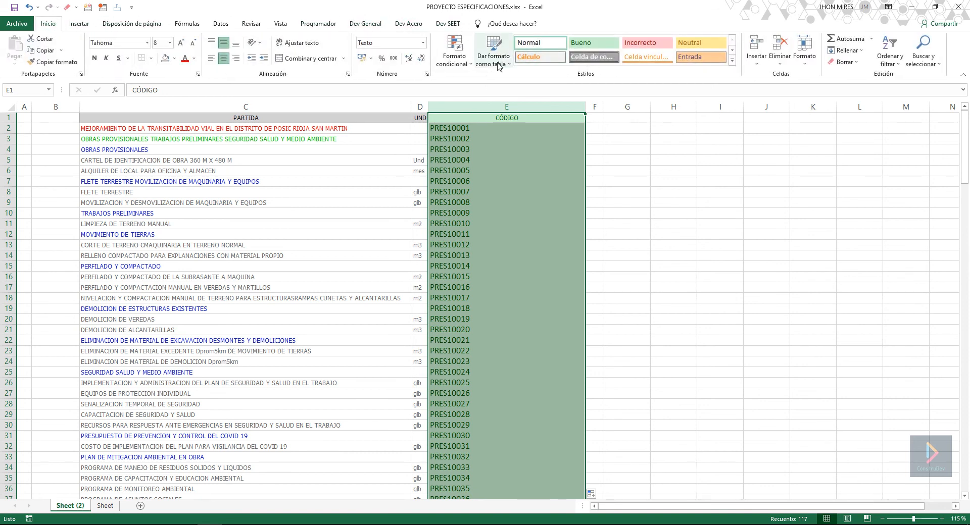
pyautogui.click(464, 65)
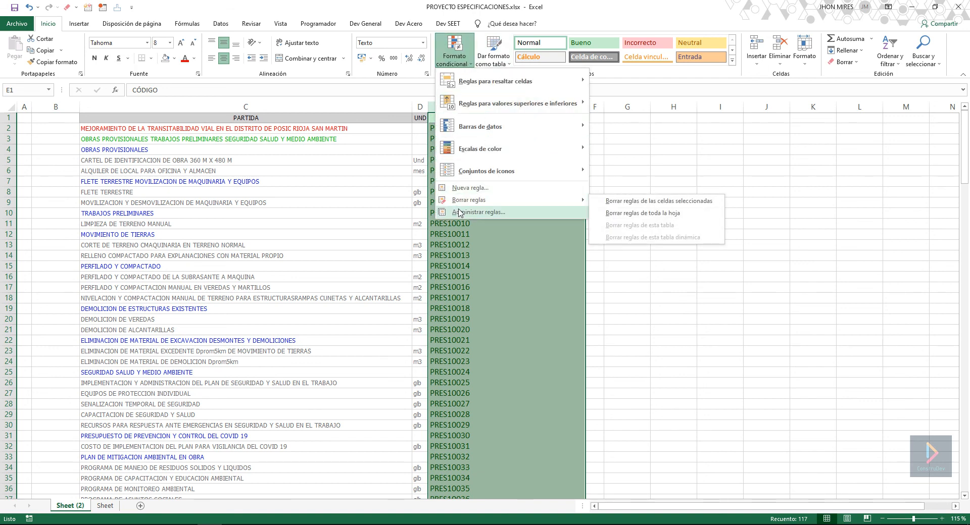
pyautogui.click(478, 212)
pyautogui.click(594, 223)
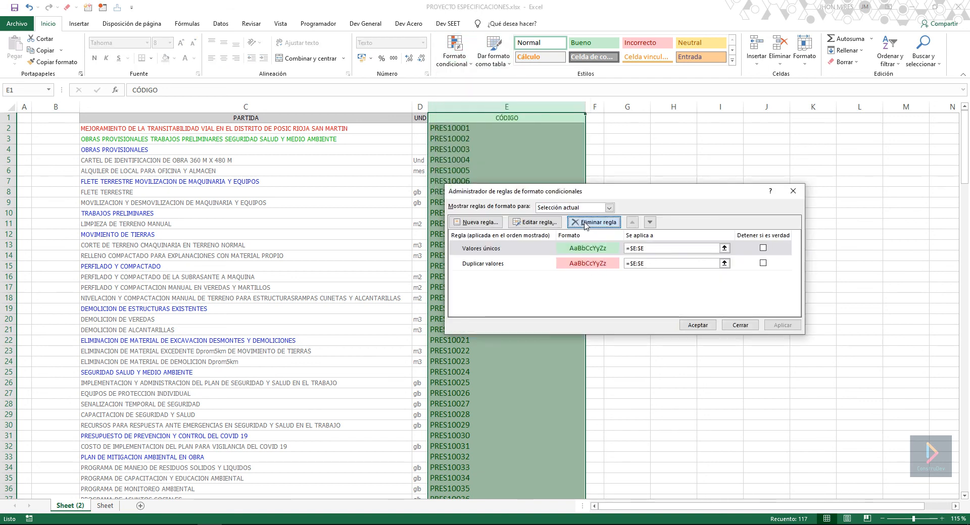
pyautogui.click(594, 222)
pyautogui.click(705, 329)
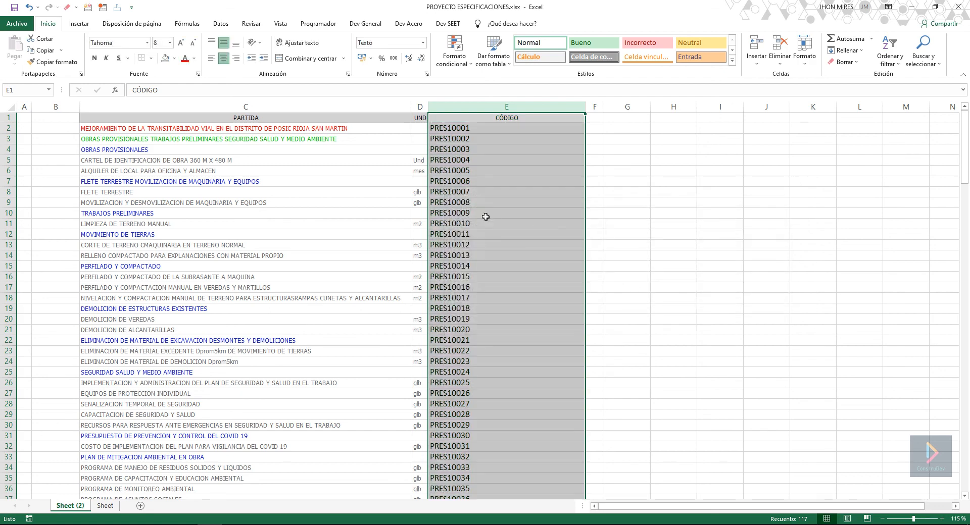
pyautogui.click(487, 214)
pyautogui.scroll(-5, 505, 379)
pyautogui.scroll(5, 495, 411)
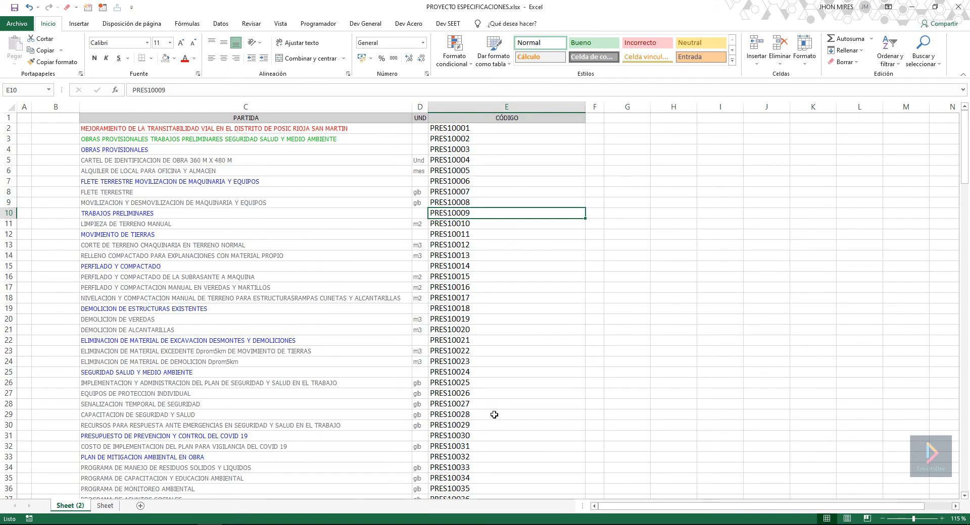
# Examine the repeated partidas and their "Ver especificación técnica" references in the CÓDIGO column of Sheet
pyautogui.click(235, 456)
pyautogui.click(106, 506)
pyautogui.click(376, 322)
pyautogui.scroll(-18, 417, 465)
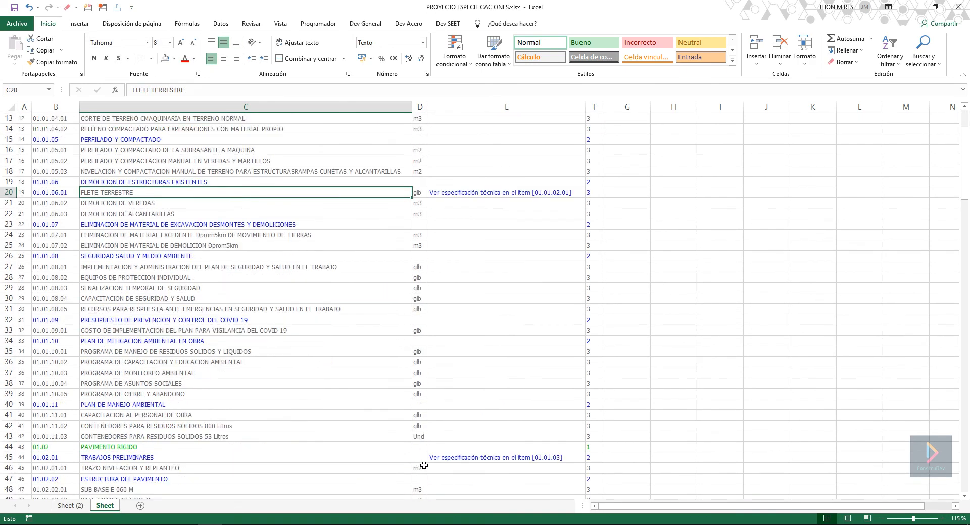
pyautogui.scroll(-3, 485, 408)
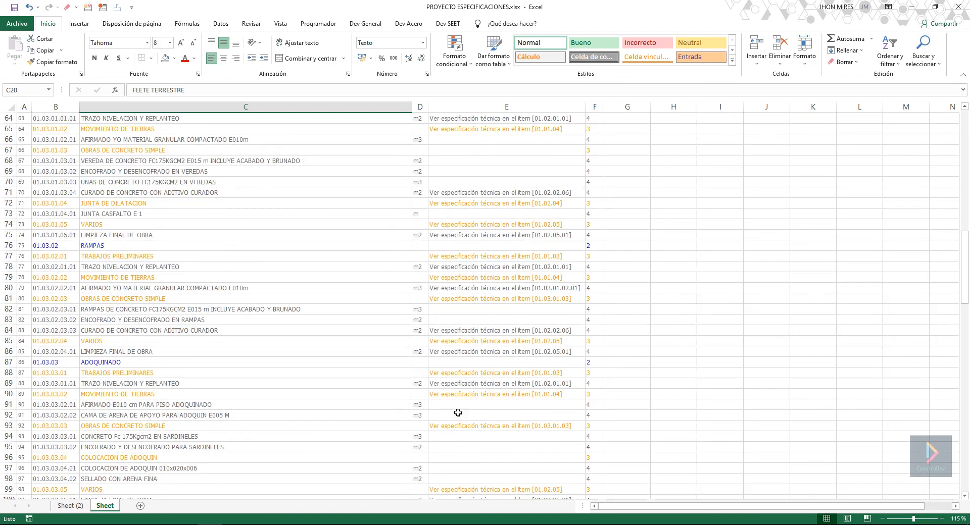
pyautogui.click(511, 310)
pyautogui.scroll(1, 335, 238)
pyautogui.scroll(1, 334, 238)
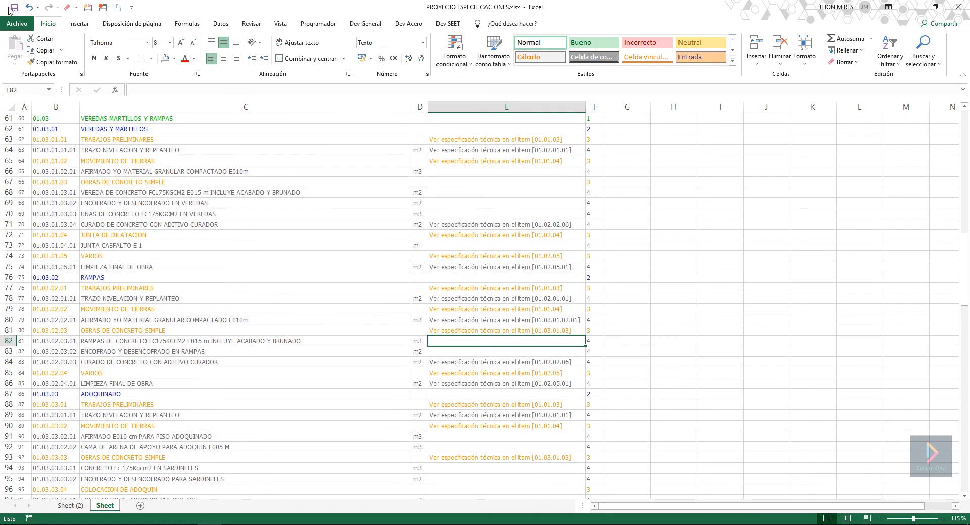
pyautogui.scroll(9, 294, 350)
pyautogui.scroll(11, 293, 350)
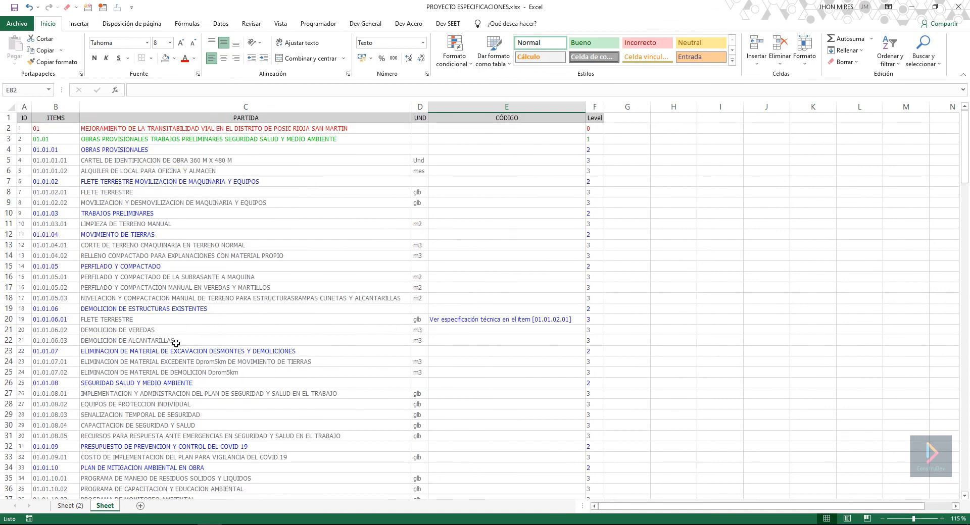
# Close the Excel workbook, move the Dev SEET launcher window slightly lower on the desktop and refresh the desktop
pyautogui.click(911, 7)
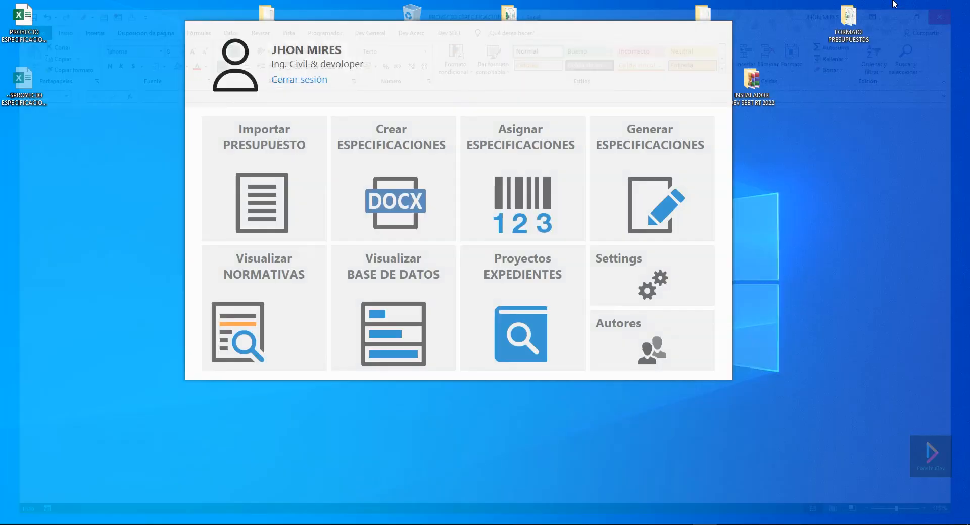
pyautogui.moveTo(484, 32); pyautogui.dragTo(491, 57)
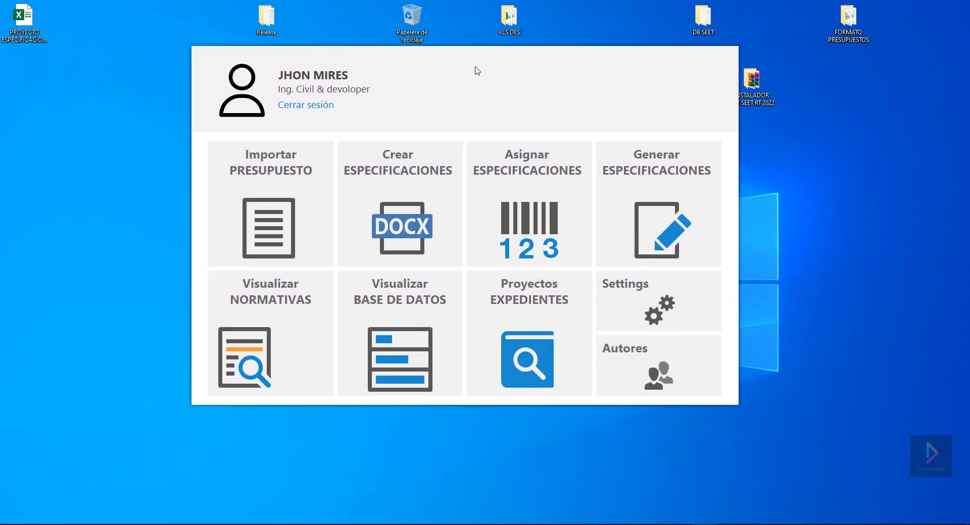
pyautogui.rightClick(789, 183)
pyautogui.click(692, 213)
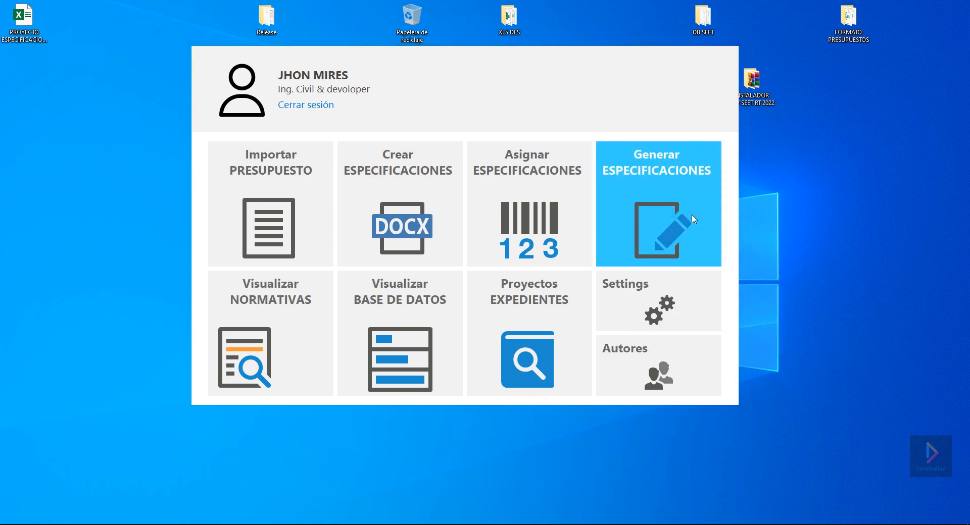